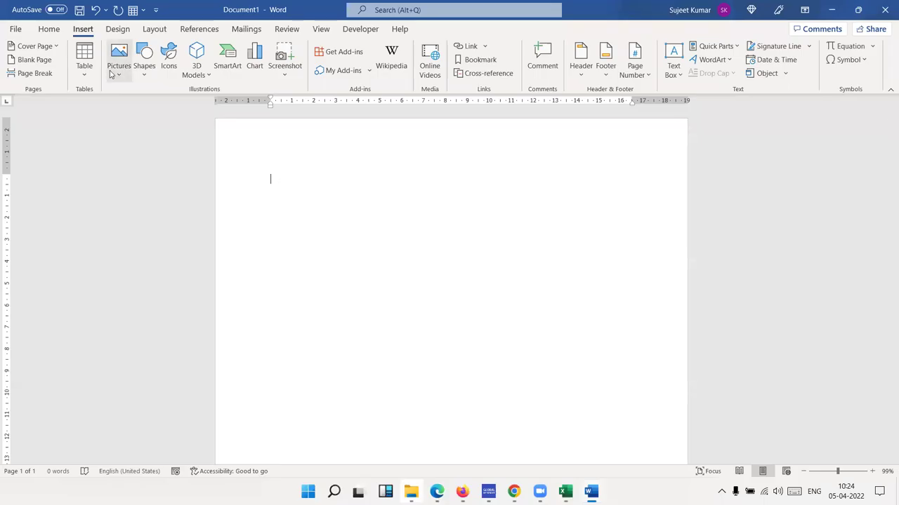
# Step: Look over Word's picture insertion choices, then place the insertion point on the blank page
pyautogui.click(110, 74)
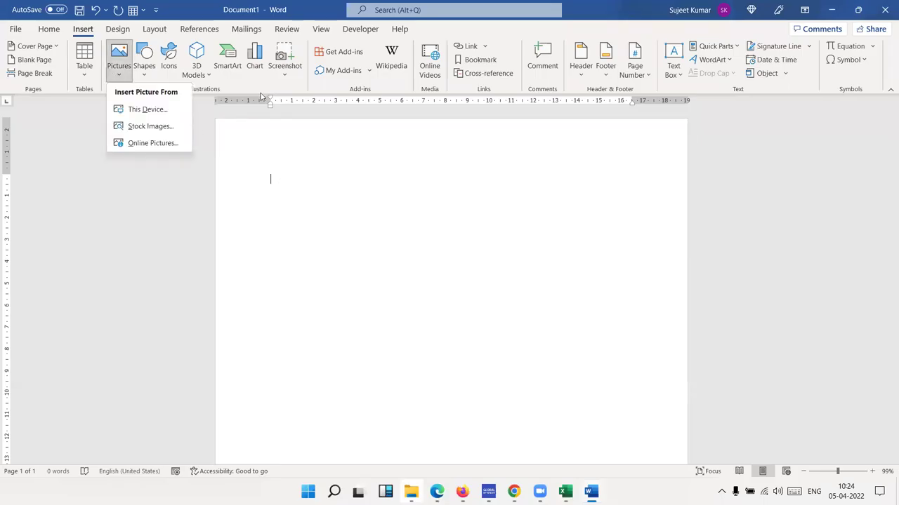
pyautogui.click(222, 91)
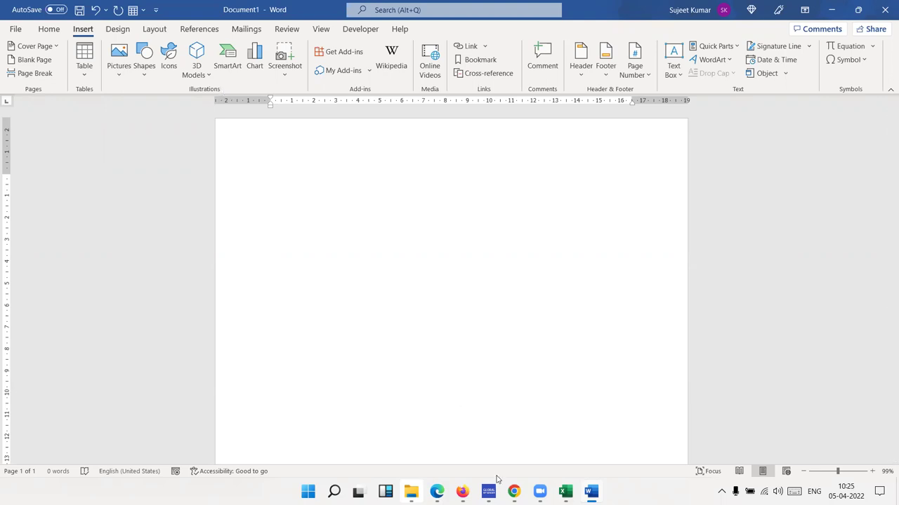
pyautogui.click(305, 230)
# Step: Bring Chrome forward and open the Classplus course store
pyautogui.moveTo(514, 491)
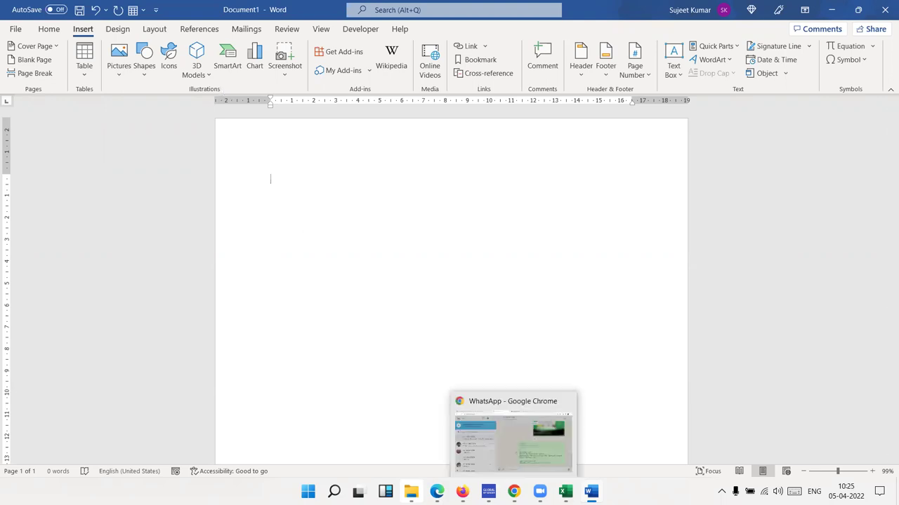
pyautogui.click(513, 436)
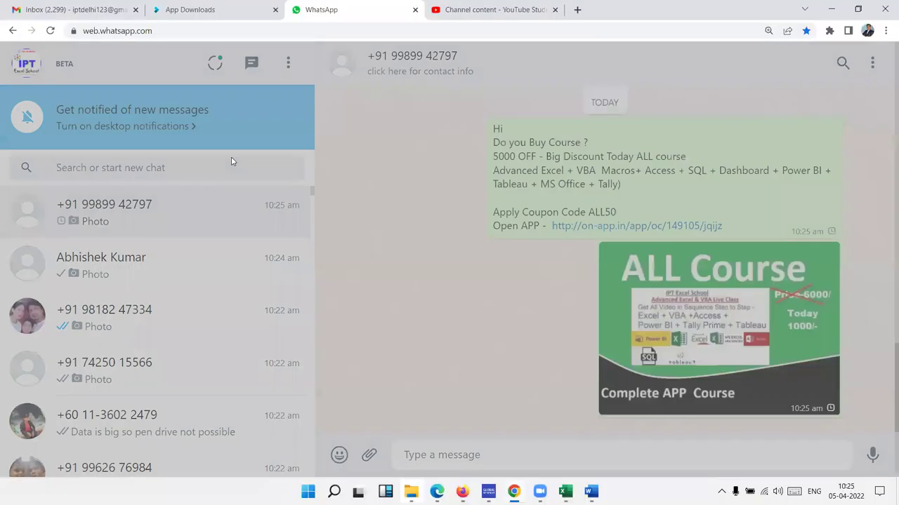
pyautogui.click(239, 14)
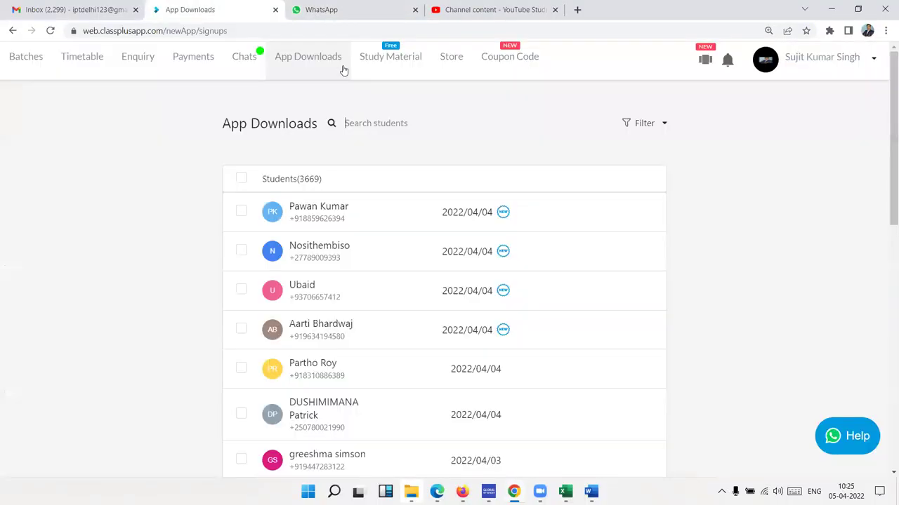
pyautogui.click(440, 70)
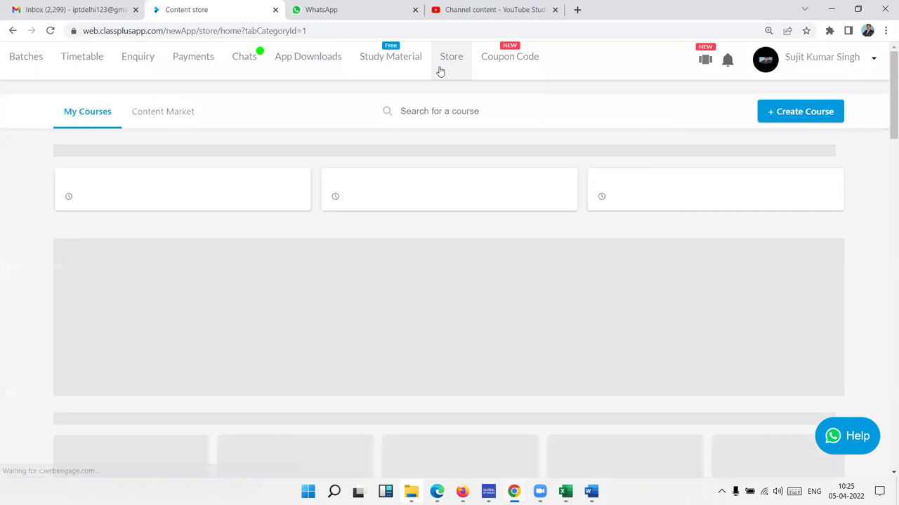
pyautogui.scroll(-5, 160, 230)
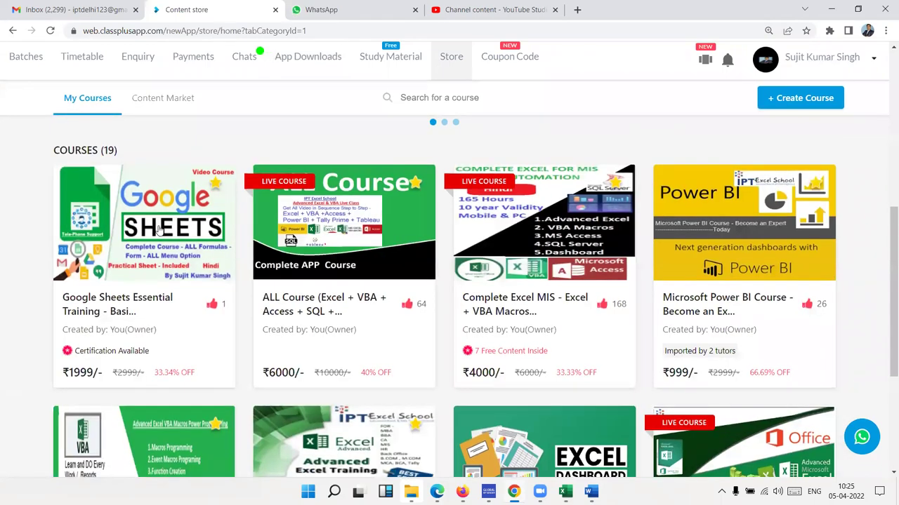
# Step: Open the Google Sheets Essential Training course page and copy its thumbnail image
pyautogui.rightClick(160, 230)
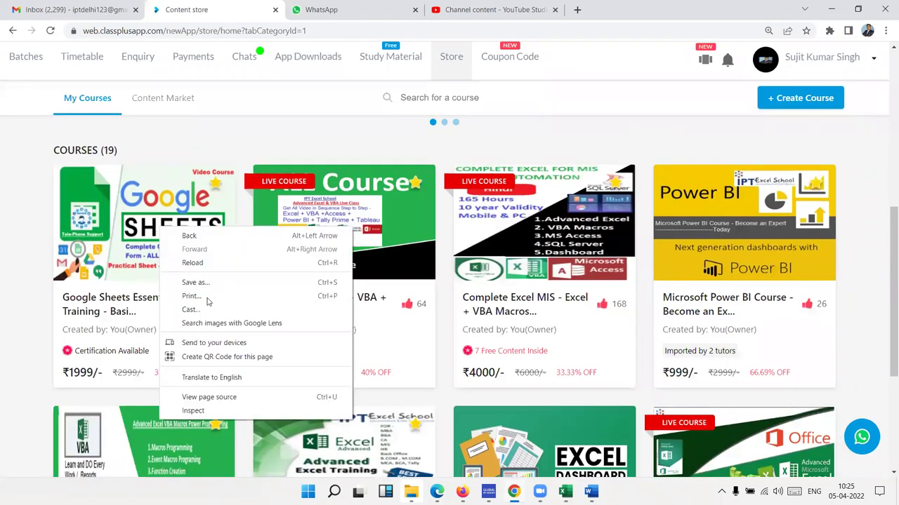
pyautogui.click(113, 235)
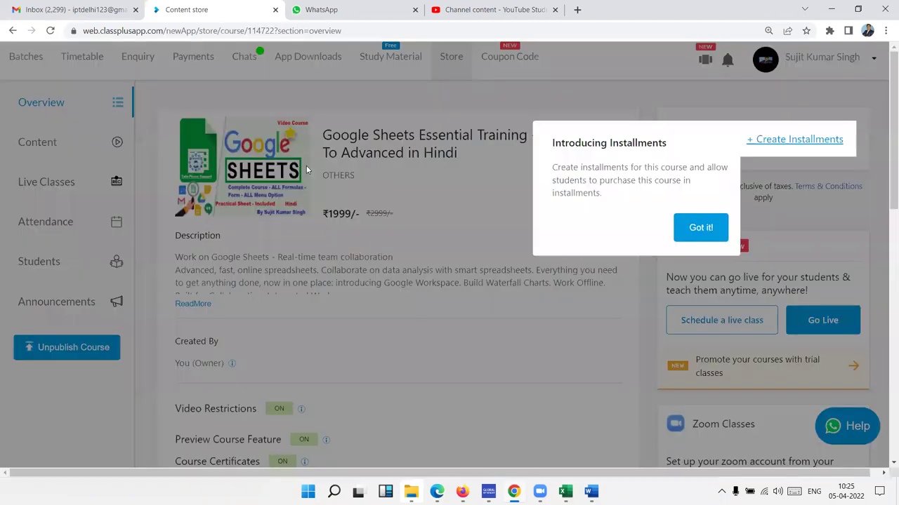
pyautogui.click(325, 208)
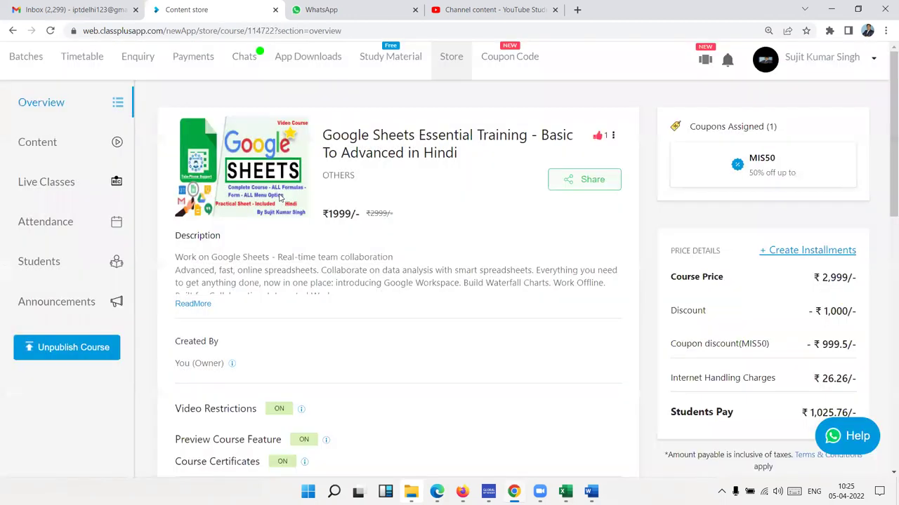
pyautogui.rightClick(279, 195)
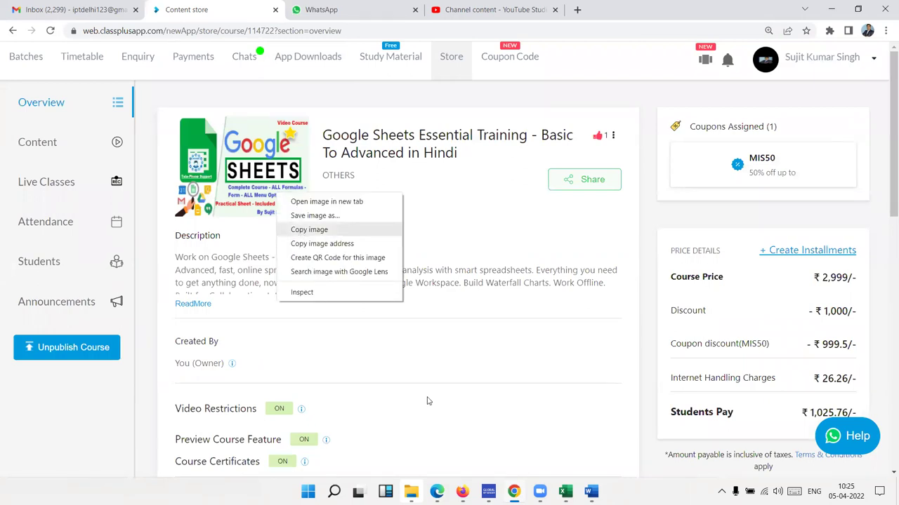
pyautogui.press('Escape')
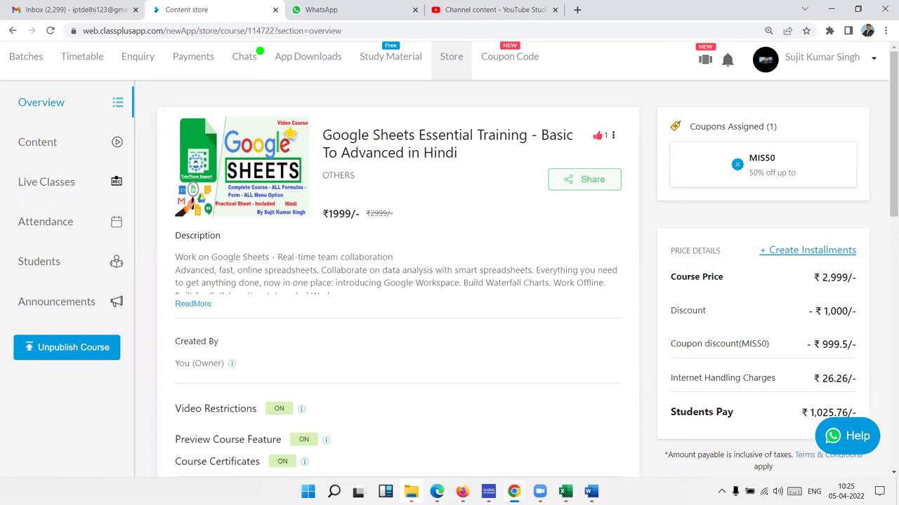
pyautogui.hotkey('alt', 'Tab')
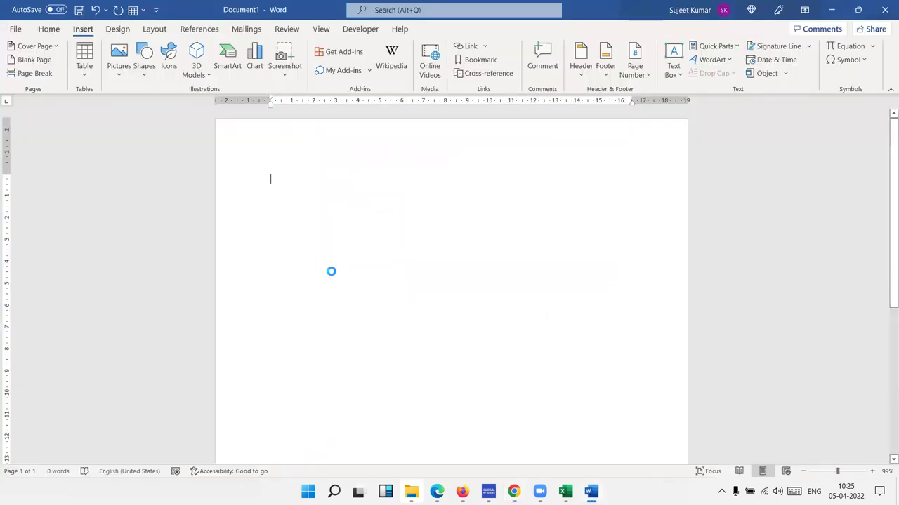
# Step: Select the pasted Google Sheets course picture and rotate it slightly
pyautogui.click(322, 225)
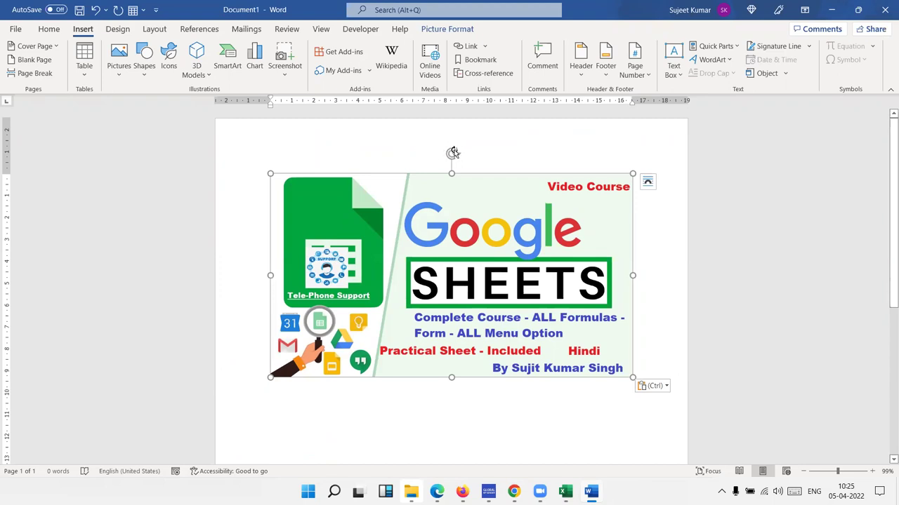
pyautogui.moveTo(452, 153)
pyautogui.mouseDown()
pyautogui.moveTo(448, 131)
pyautogui.moveTo(452, 147)
pyautogui.mouseUp()
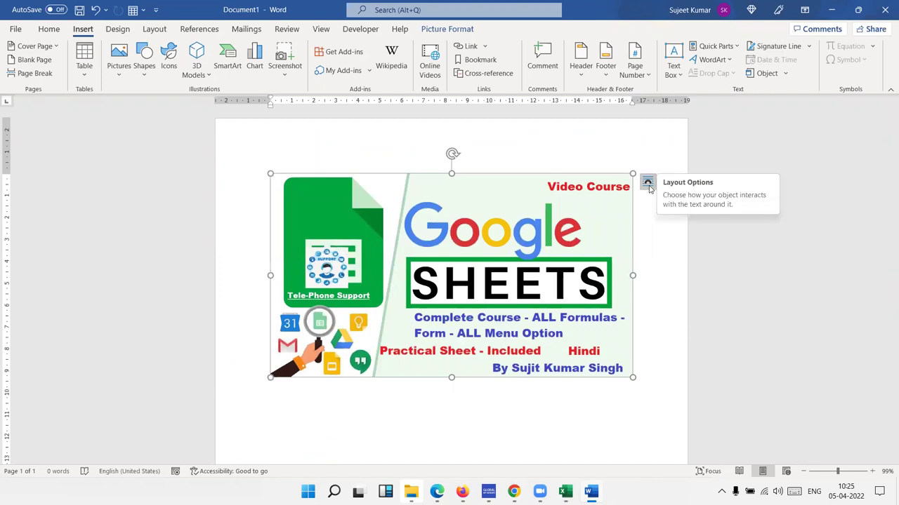
# Step: Set the picture's wrapping to Tight and shrink it to about half size
pyautogui.click(648, 184)
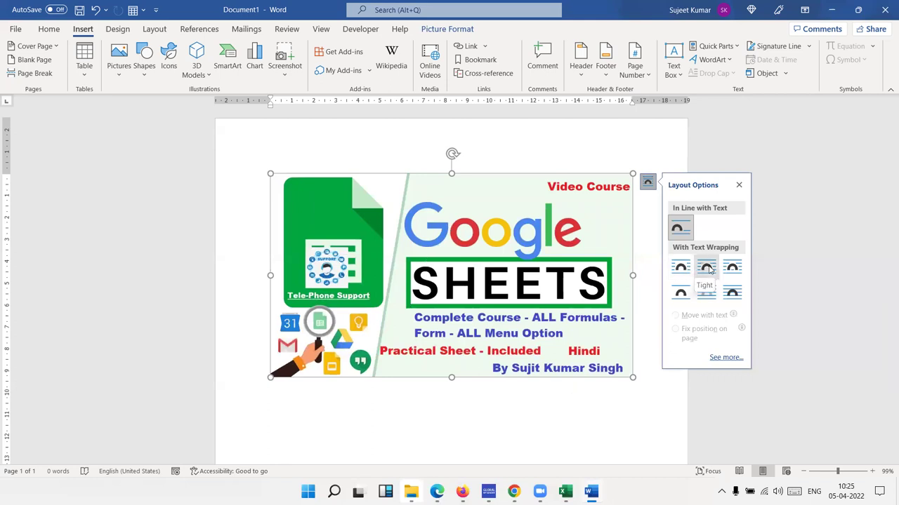
pyautogui.click(707, 268)
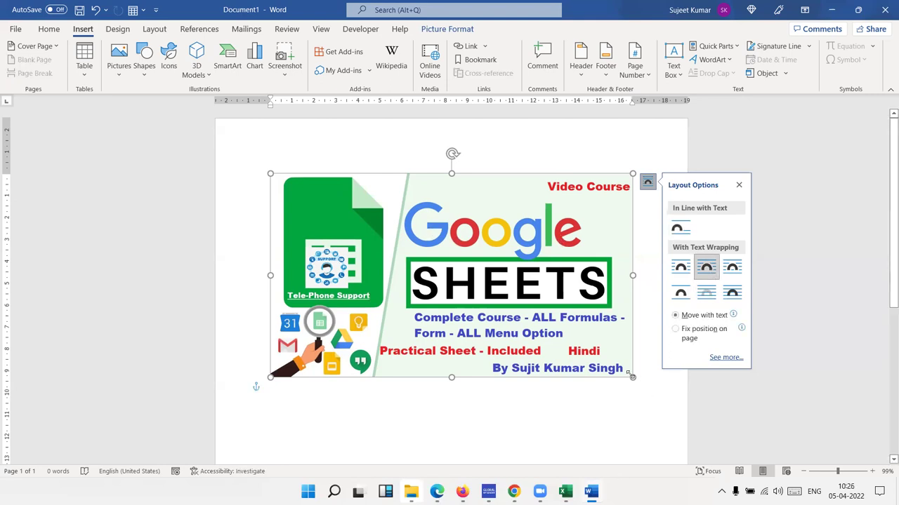
pyautogui.click(638, 394)
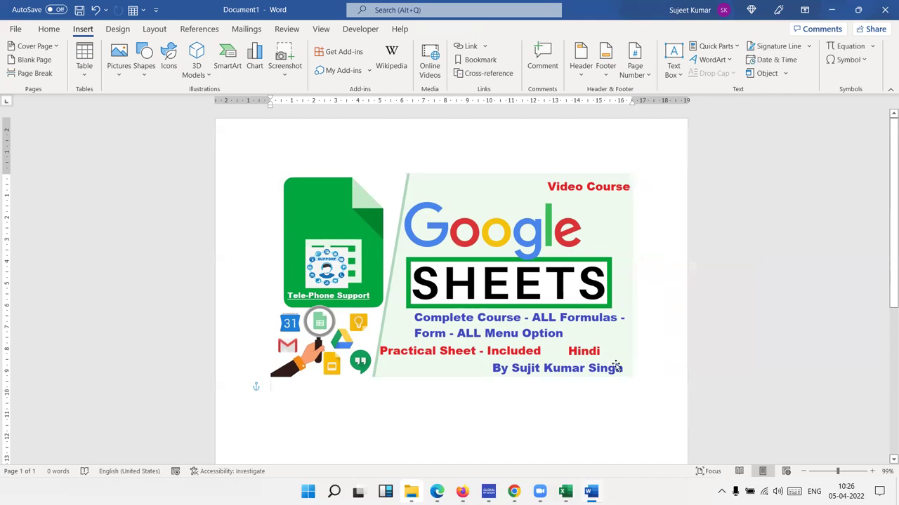
pyautogui.click(617, 369)
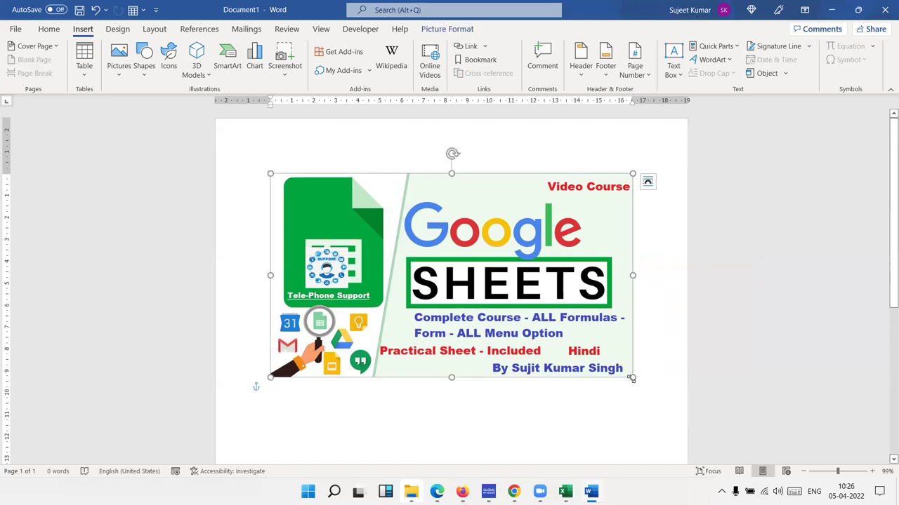
pyautogui.moveTo(631, 379); pyautogui.dragTo(448, 273)
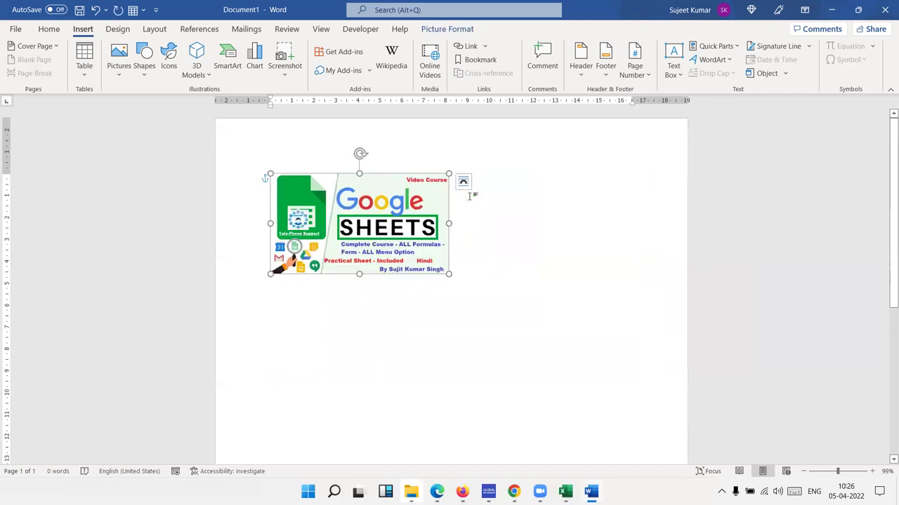
# Step: Type 'sdfsd' and move the picture down below it, undoing a trial rotation
pyautogui.click(470, 198)
pyautogui.write('sdfsd')
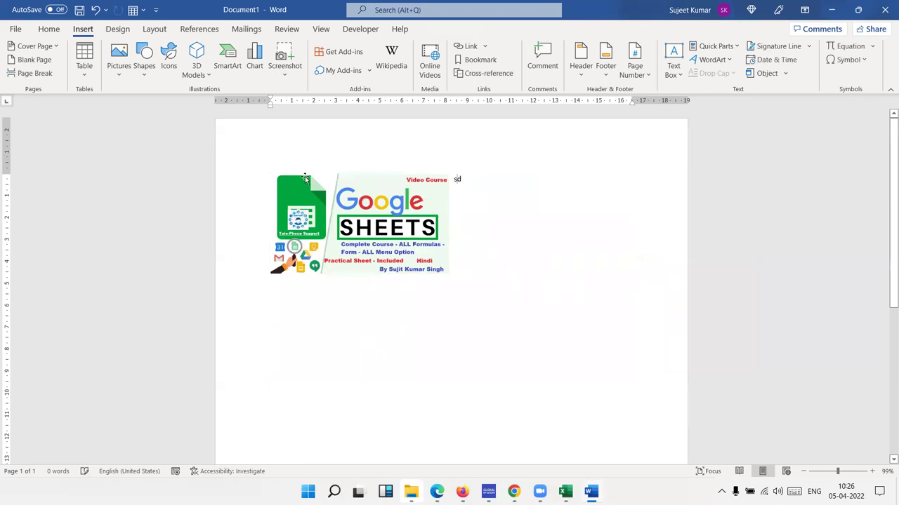
pyautogui.click(275, 229)
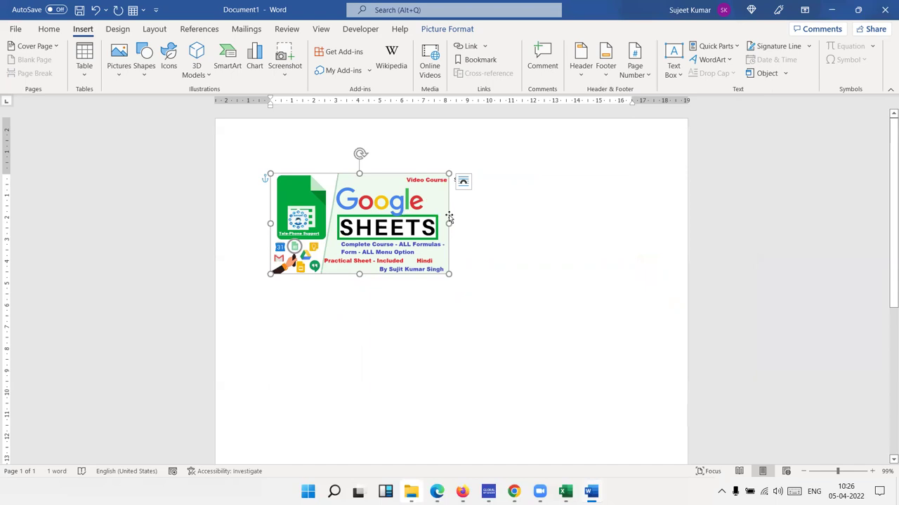
pyautogui.click(469, 187)
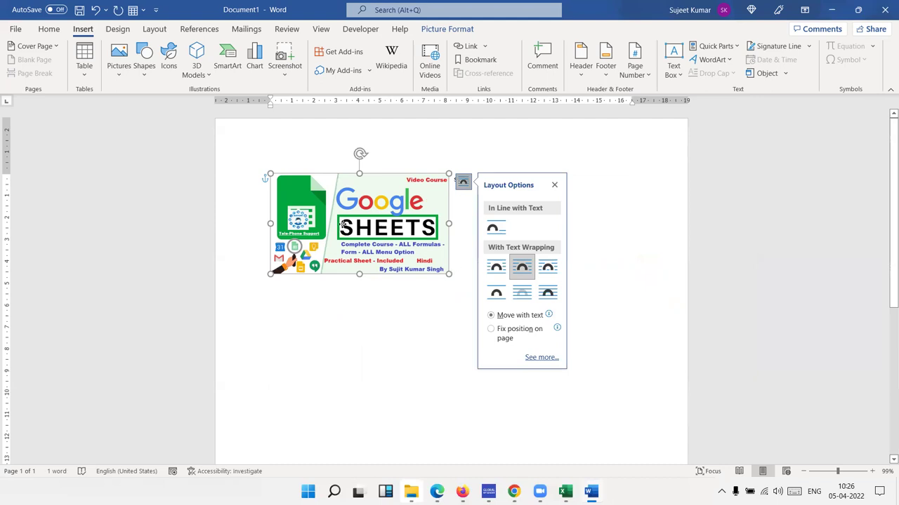
pyautogui.moveTo(339, 184); pyautogui.dragTo(343, 242)
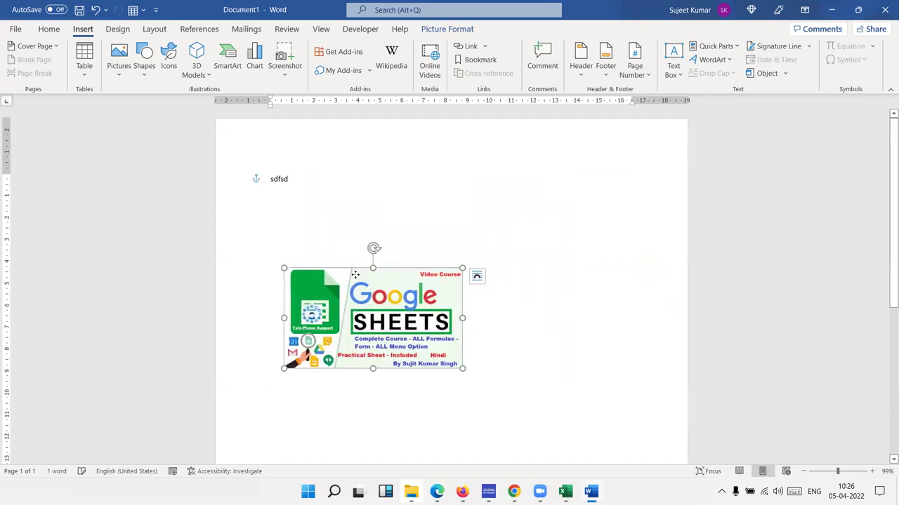
pyautogui.moveTo(351, 276)
pyautogui.mouseDown()
pyautogui.moveTo(528, 330)
pyautogui.moveTo(594, 249)
pyautogui.moveTo(382, 296)
pyautogui.moveTo(389, 335)
pyautogui.mouseUp()
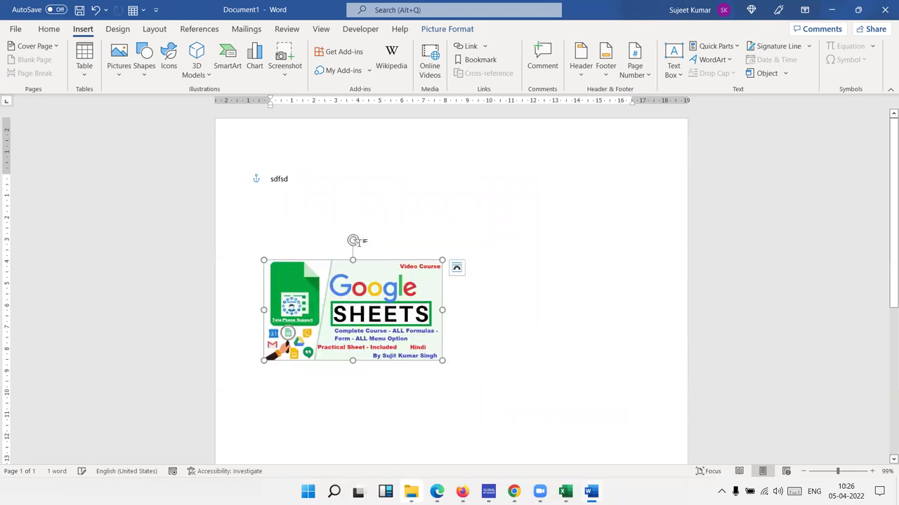
pyautogui.moveTo(352, 239); pyautogui.dragTo(365, 243)
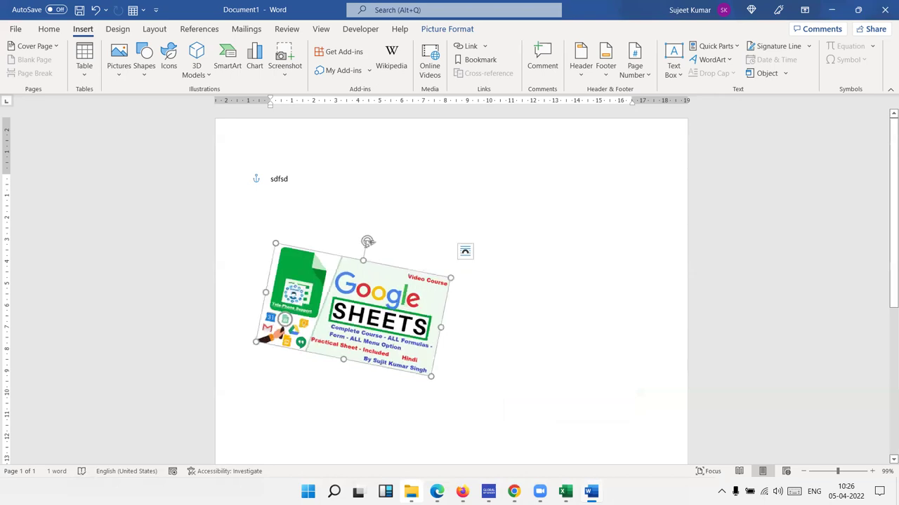
pyautogui.hotkey('ctrl', 'z')
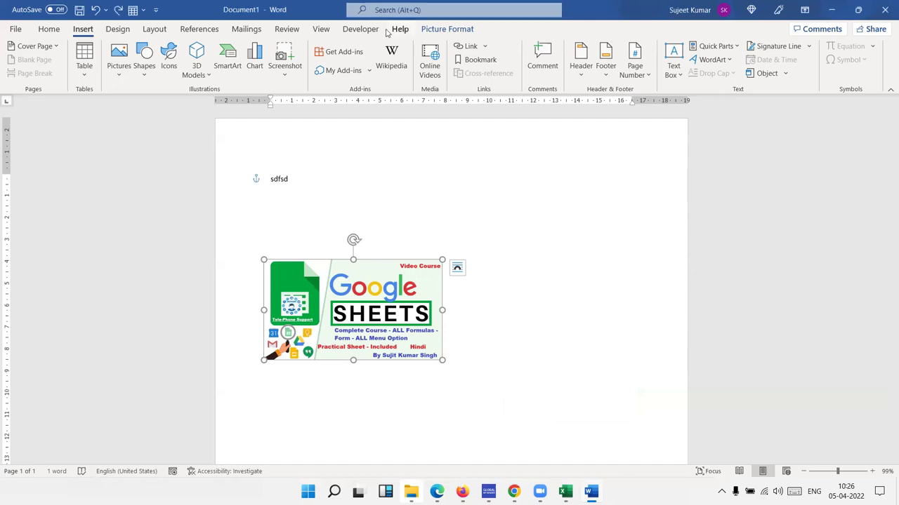
# Step: Move the picture right and enlarge it to 5.99 × 10.65 cm
pyautogui.click(434, 31)
pyautogui.moveTo(324, 275); pyautogui.dragTo(403, 253)
pyautogui.moveTo(521, 338); pyautogui.dragTo(574, 351)
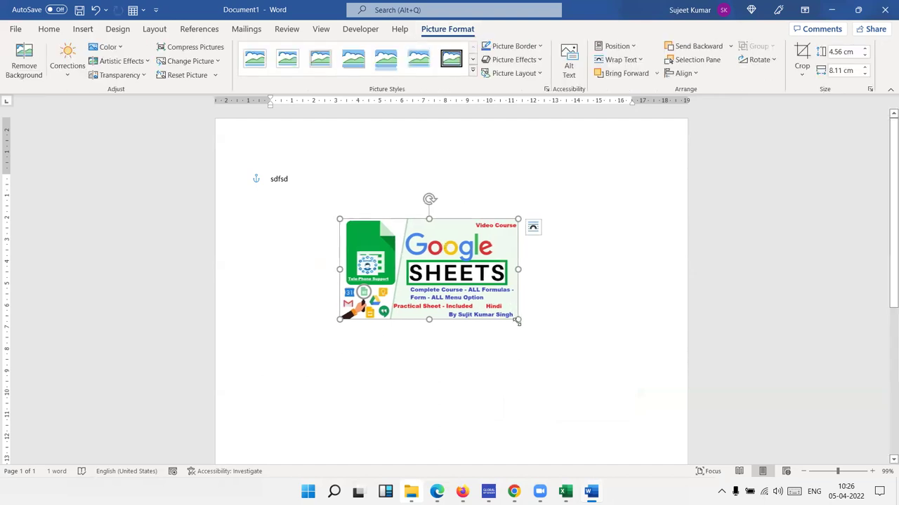
# Step: Try removing the picture's background, undo it, and delete the picture
pyautogui.click(26, 59)
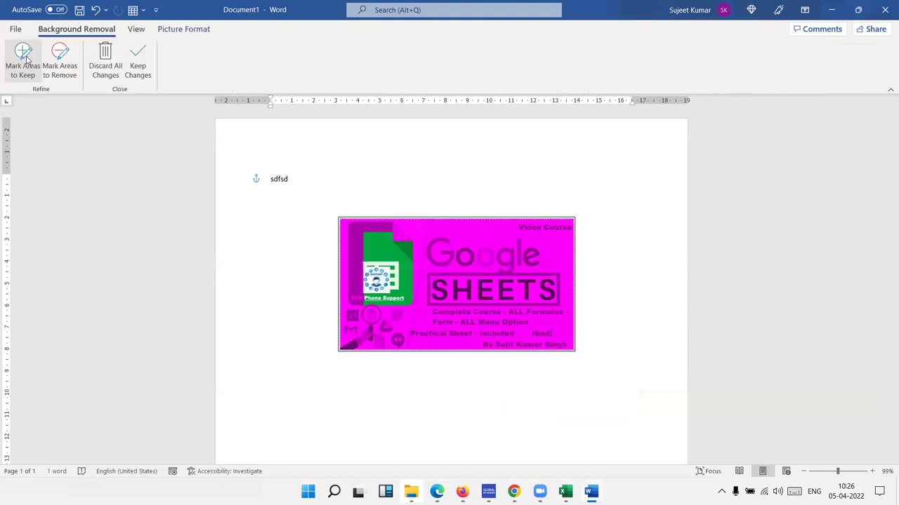
pyautogui.click(308, 328)
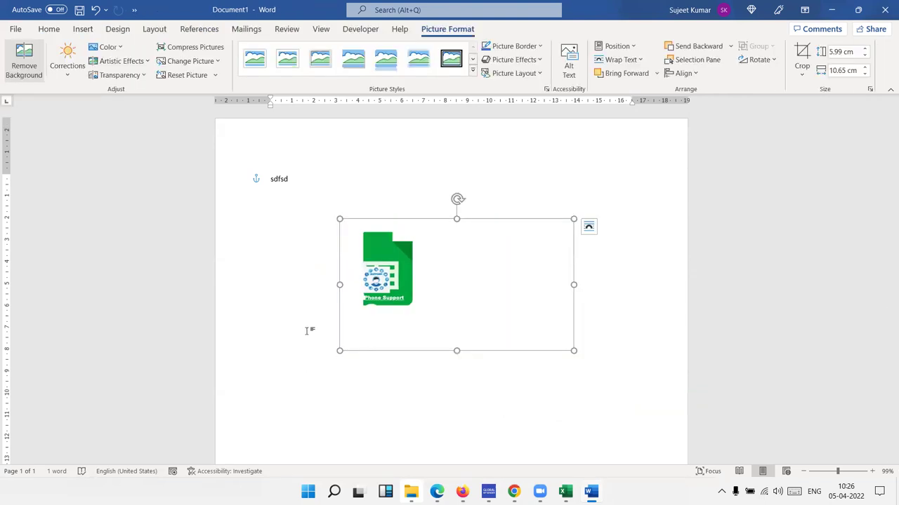
pyautogui.hotkey('ctrl', 'z')
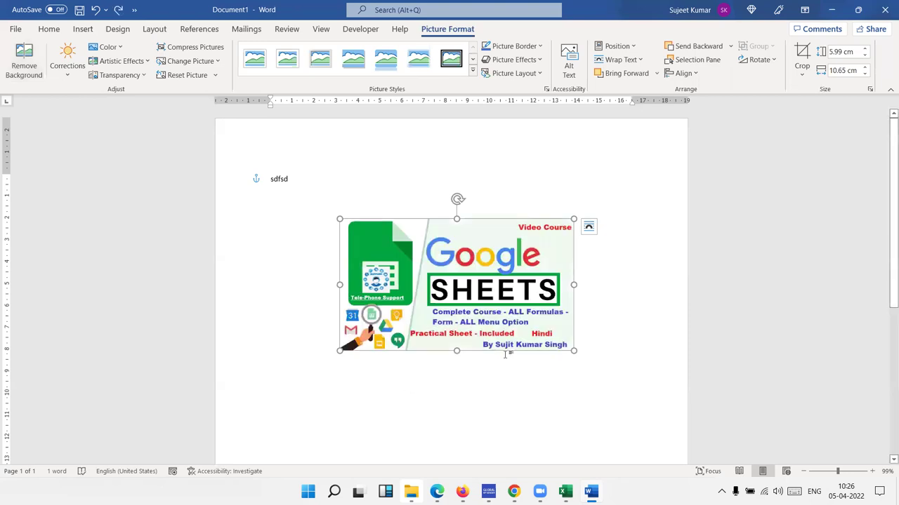
pyautogui.hotkey('ctrl', 'z')
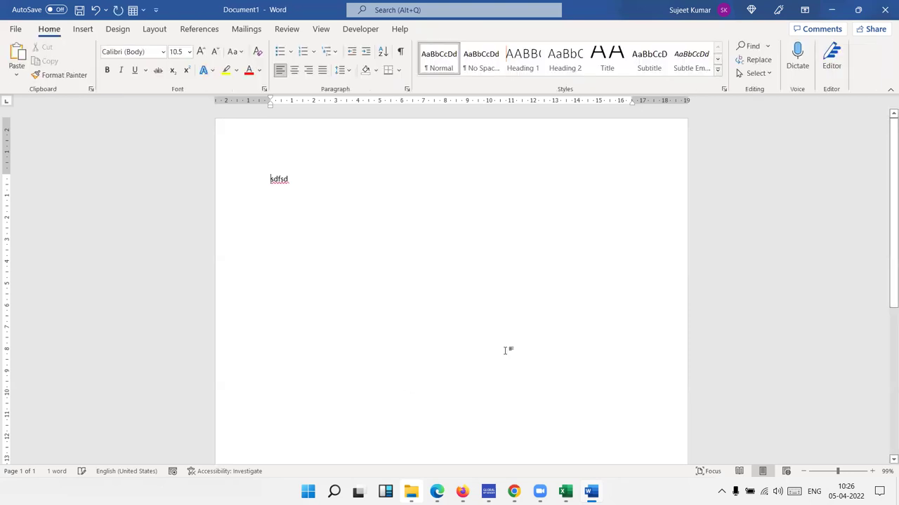
# Step: In a new Chrome tab, search Google for the person's name and show image results
pyautogui.hotkey('alt', 'Tab')
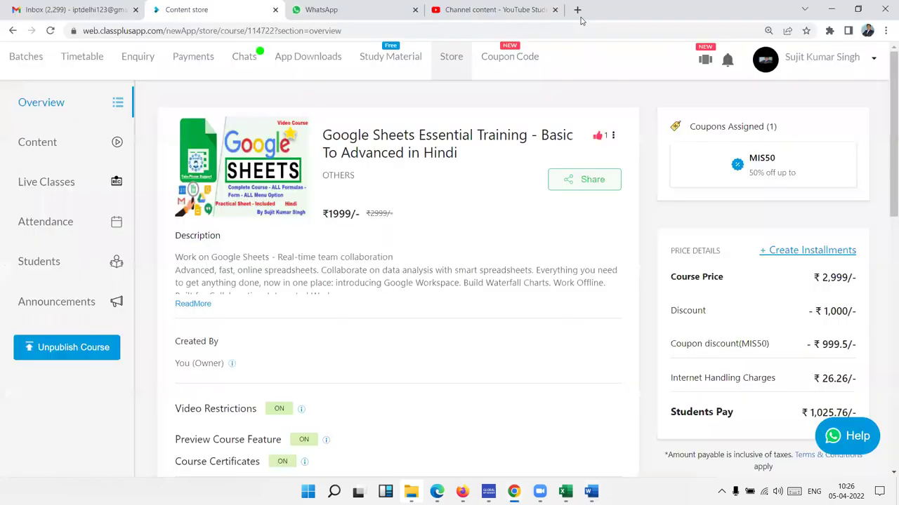
pyautogui.click(577, 10)
pyautogui.write('g')
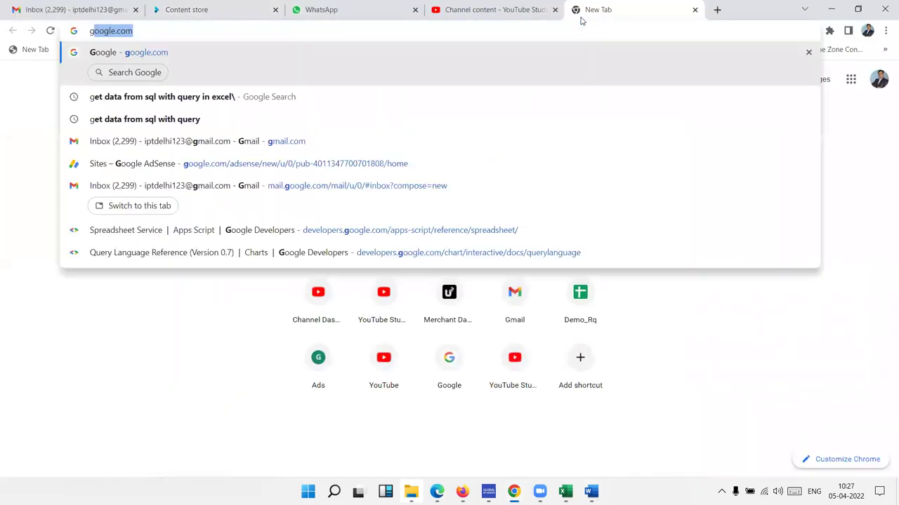
pyautogui.press('Return')
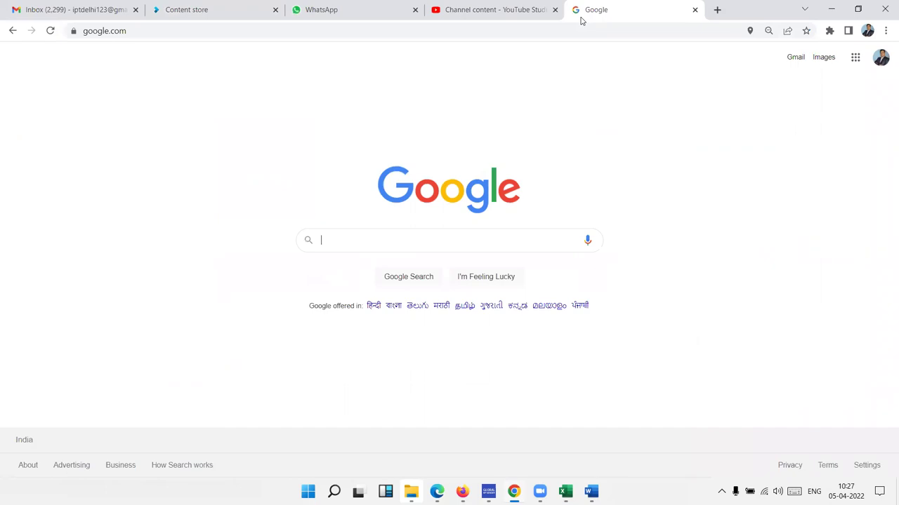
pyautogui.write('modi')
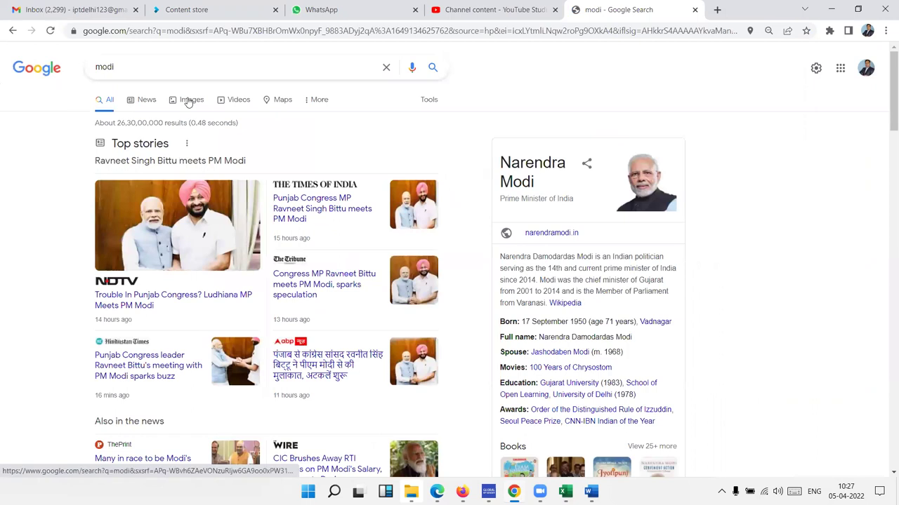
pyautogui.click(189, 103)
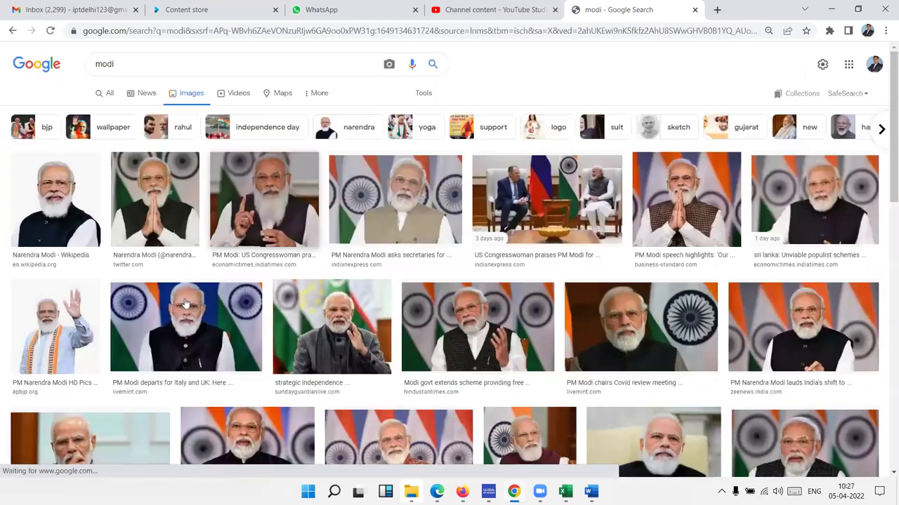
# Step: Copy the photo of him seated against a wooden wall and return to Word
pyautogui.scroll(-5, 218, 340)
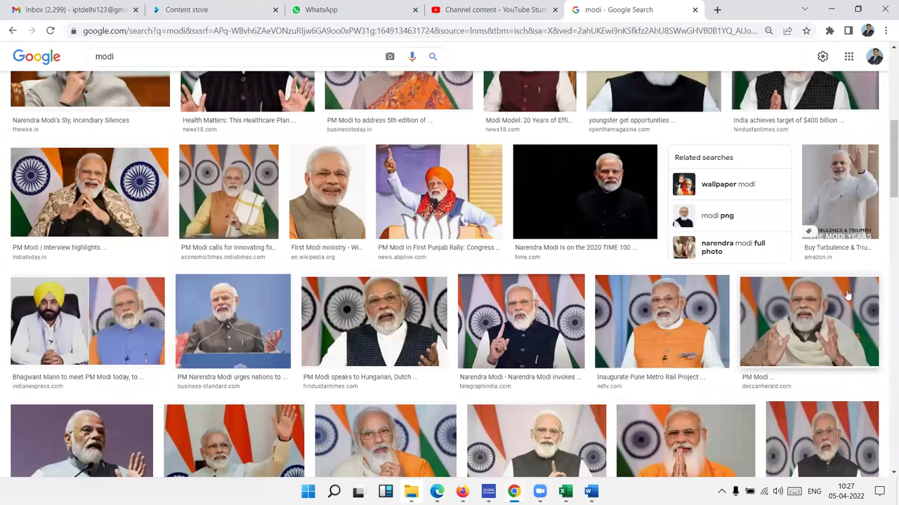
pyautogui.scroll(-10, 847, 295)
pyautogui.scroll(2, 847, 296)
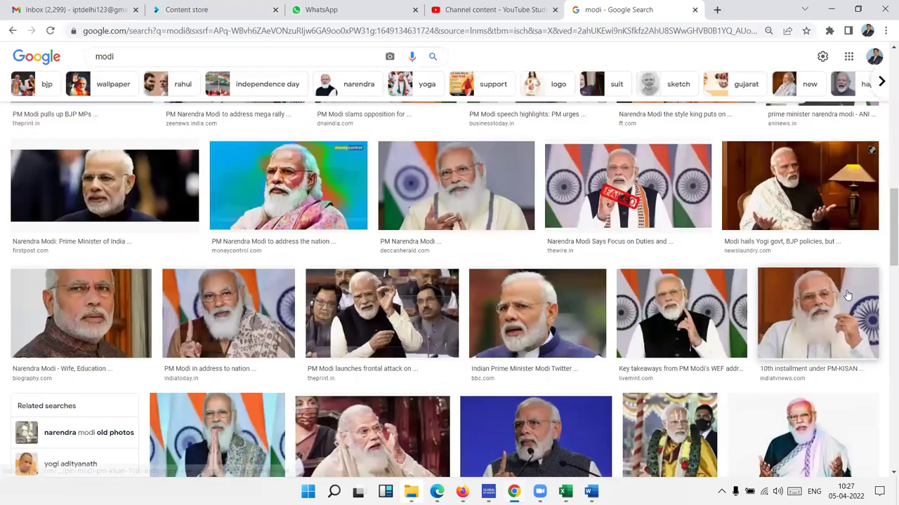
pyautogui.scroll(-5, 848, 296)
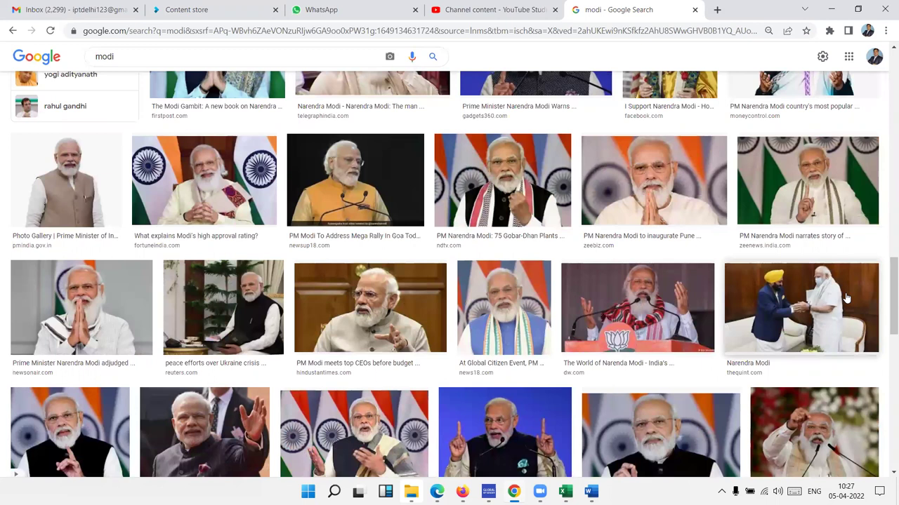
pyautogui.scroll(-3, 847, 298)
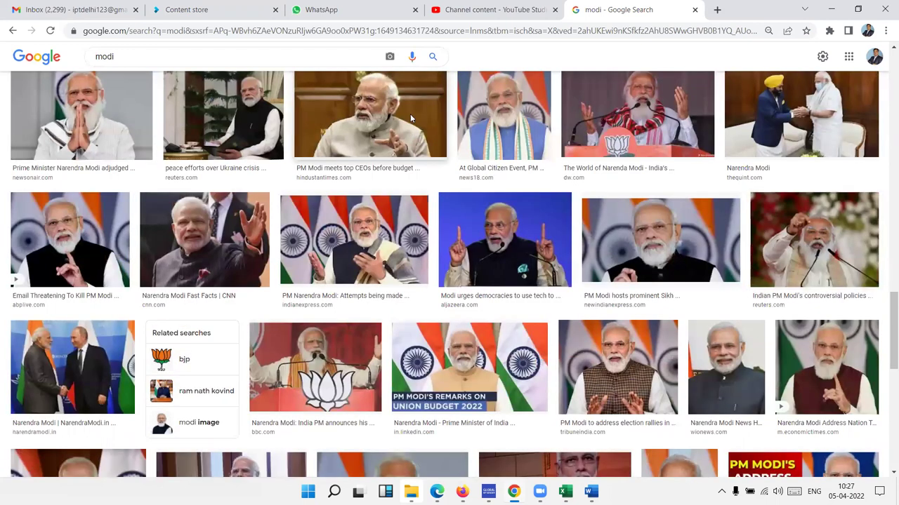
pyautogui.rightClick(455, 183)
pyautogui.click(463, 253)
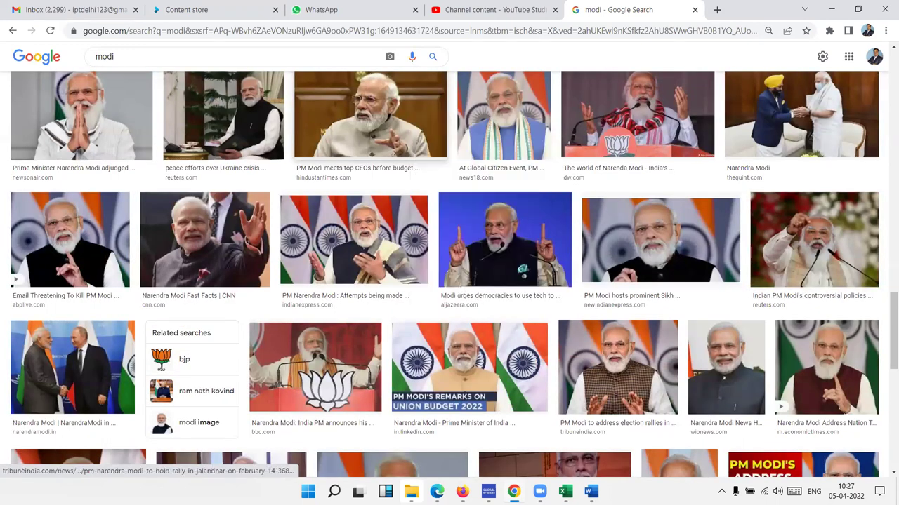
pyautogui.hotkey('alt', 'Tab')
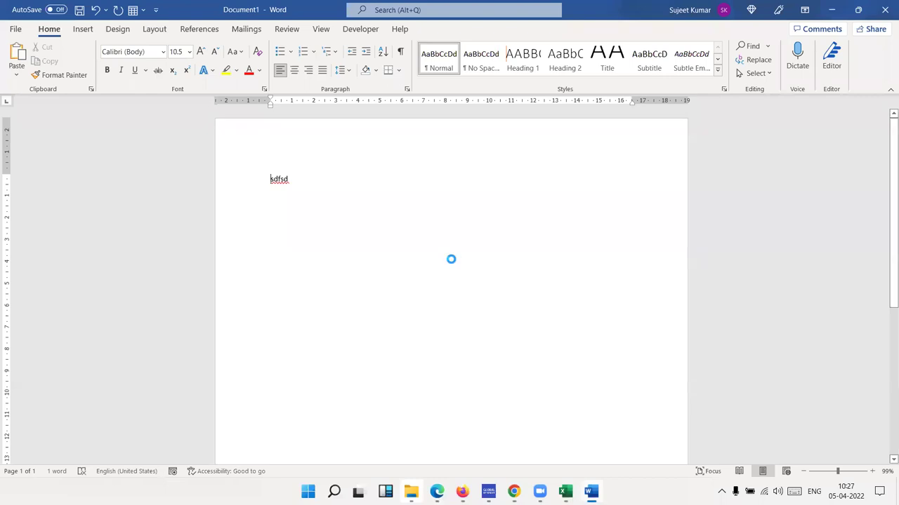
# Step: Paste the copied photo as a picture and enlarge it to about 15.69 × 8.81 cm
pyautogui.hotkey('ctrl', 'v')
pyautogui.click(317, 206)
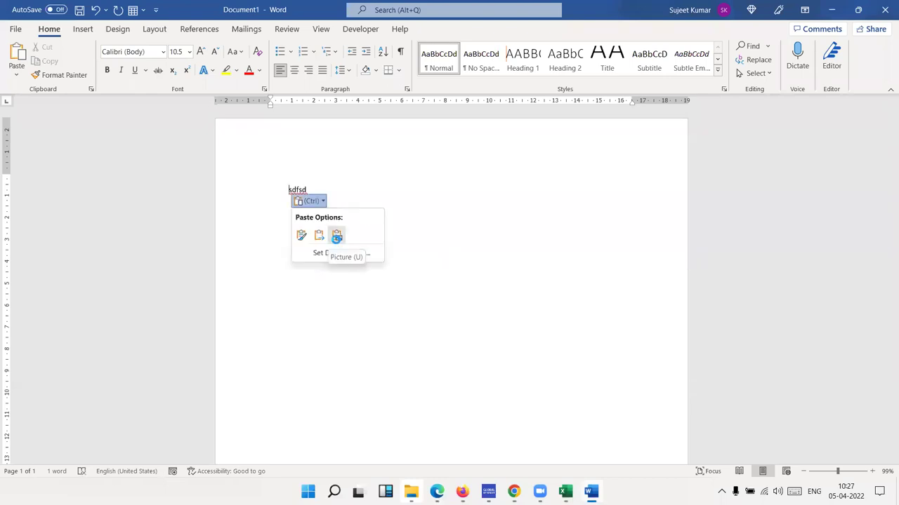
pyautogui.press('u')
pyautogui.click(443, 270)
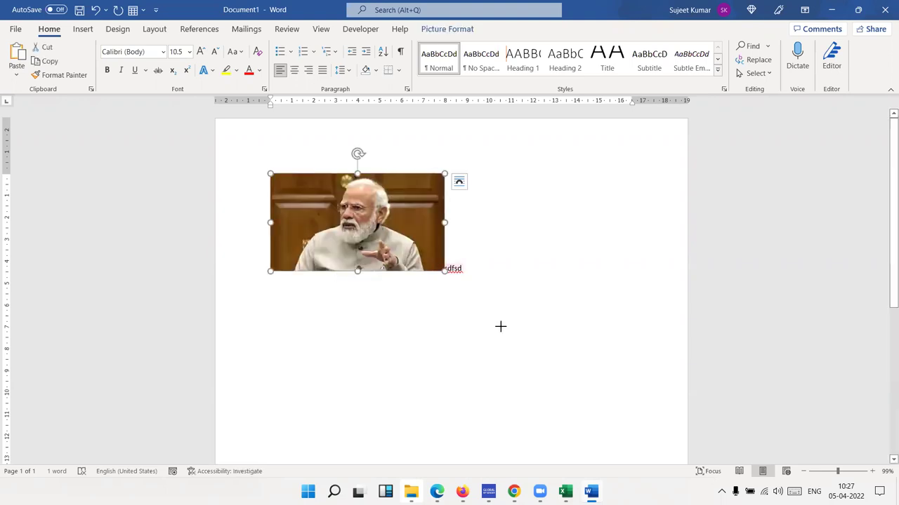
pyautogui.moveTo(535, 352); pyautogui.dragTo(547, 368)
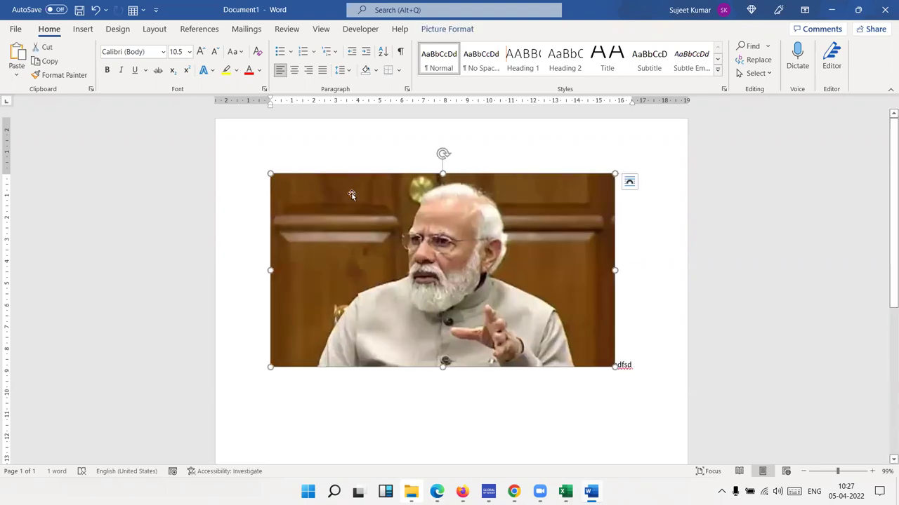
pyautogui.click(443, 31)
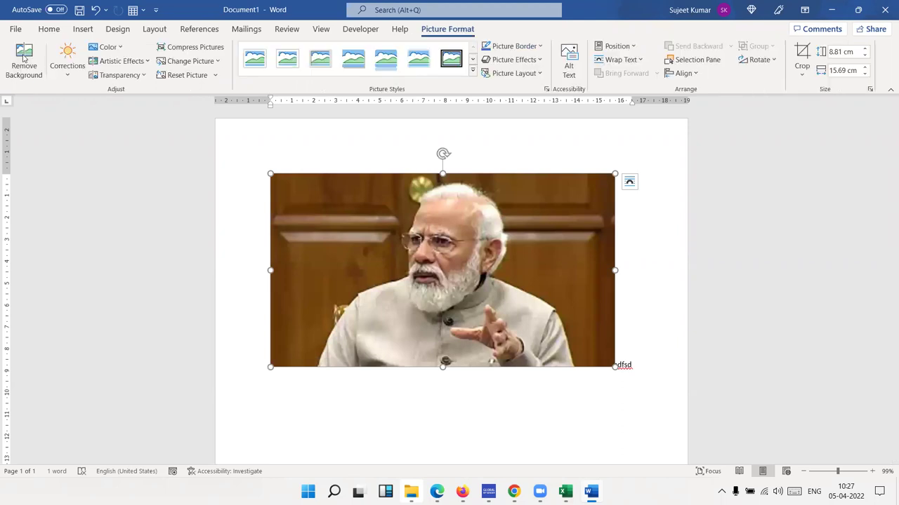
pyautogui.click(23, 58)
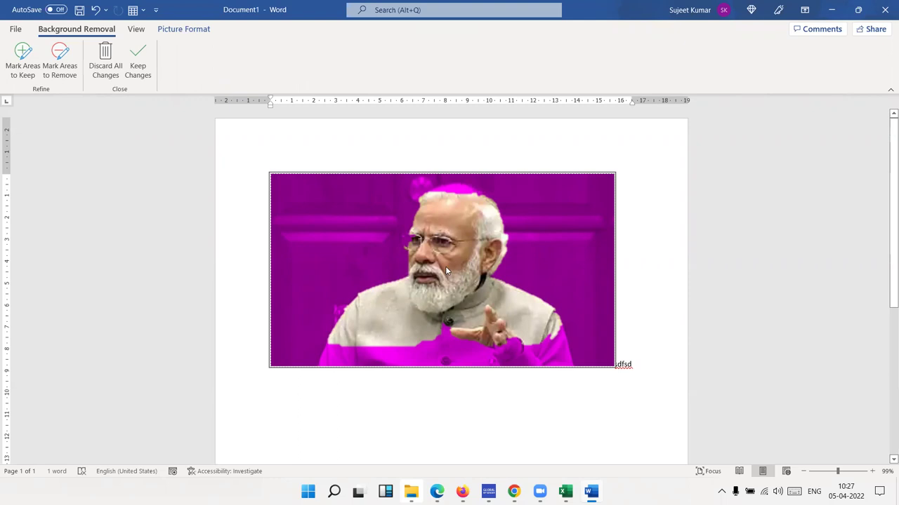
pyautogui.click(667, 293)
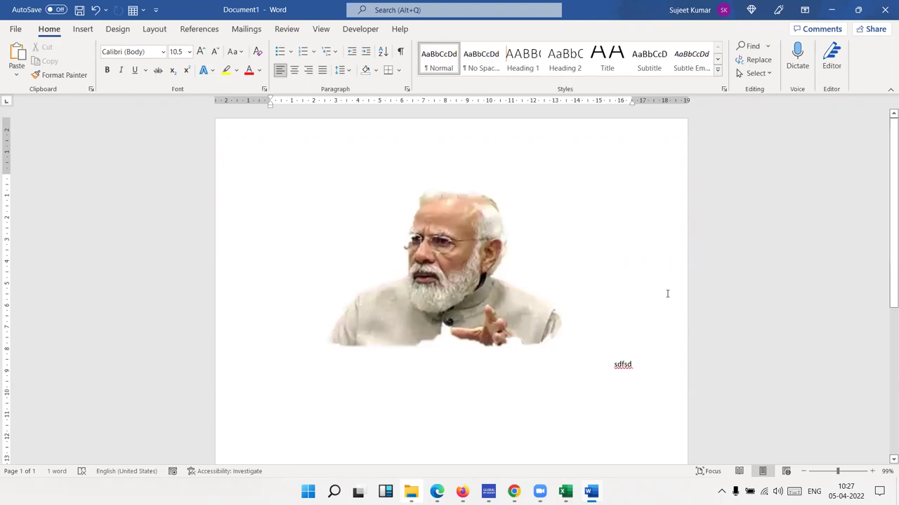
pyautogui.hotkey('ctrl', 'z')
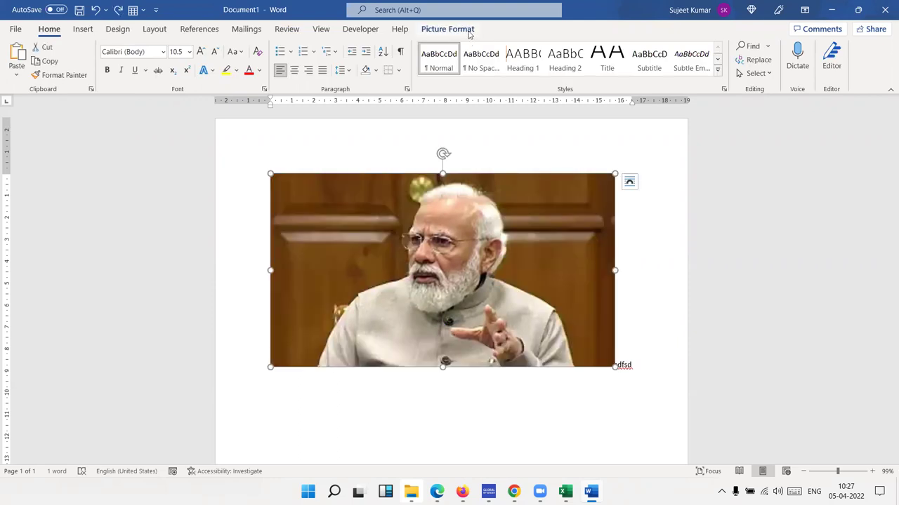
# Step: Remove the photo's background, marking the head, both shoulders and jacket bottom to keep
pyautogui.click(462, 31)
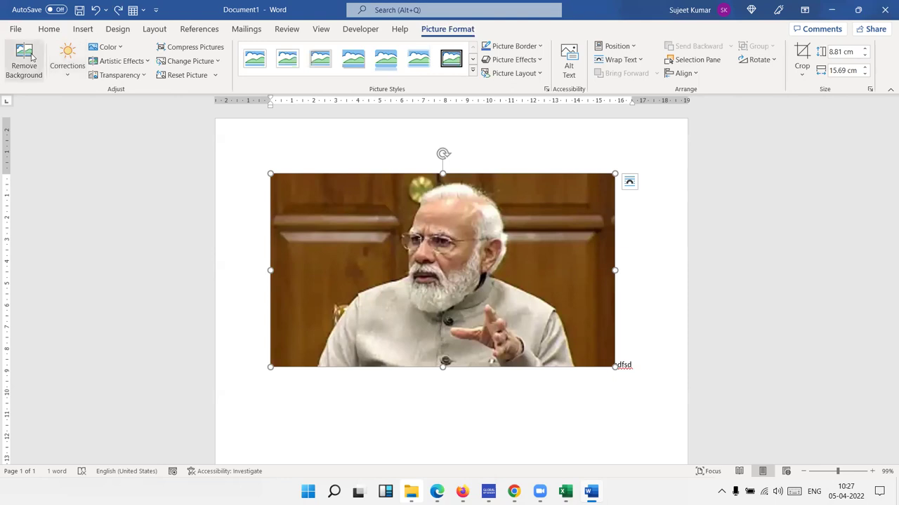
pyautogui.click(24, 64)
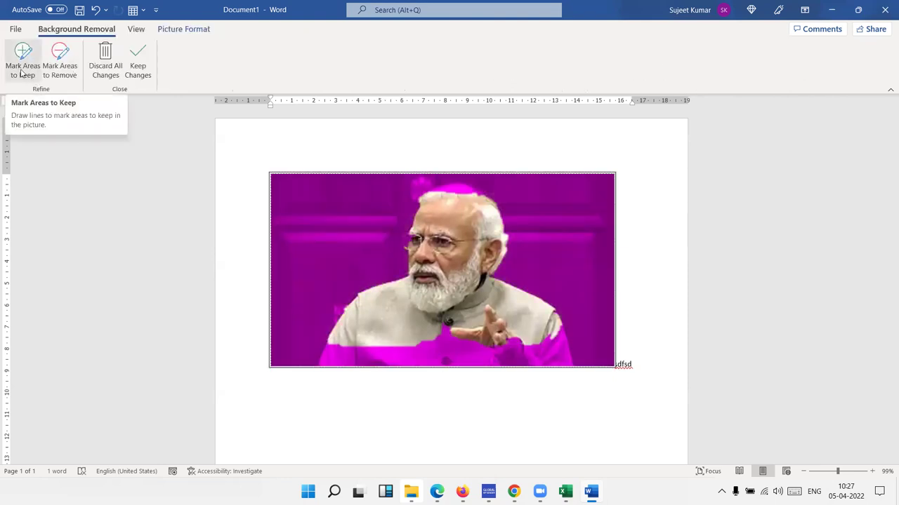
pyautogui.click(22, 73)
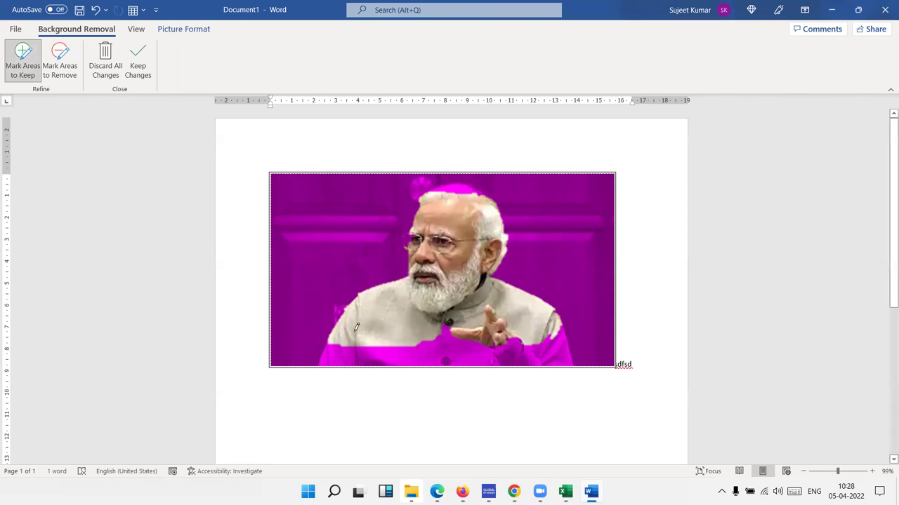
pyautogui.moveTo(318, 363)
pyautogui.mouseDown()
pyautogui.moveTo(335, 318)
pyautogui.moveTo(403, 248)
pyautogui.mouseUp()
pyautogui.moveTo(402, 236)
pyautogui.mouseDown()
pyautogui.moveTo(413, 222)
pyautogui.moveTo(484, 188)
pyautogui.moveTo(498, 267)
pyautogui.mouseUp()
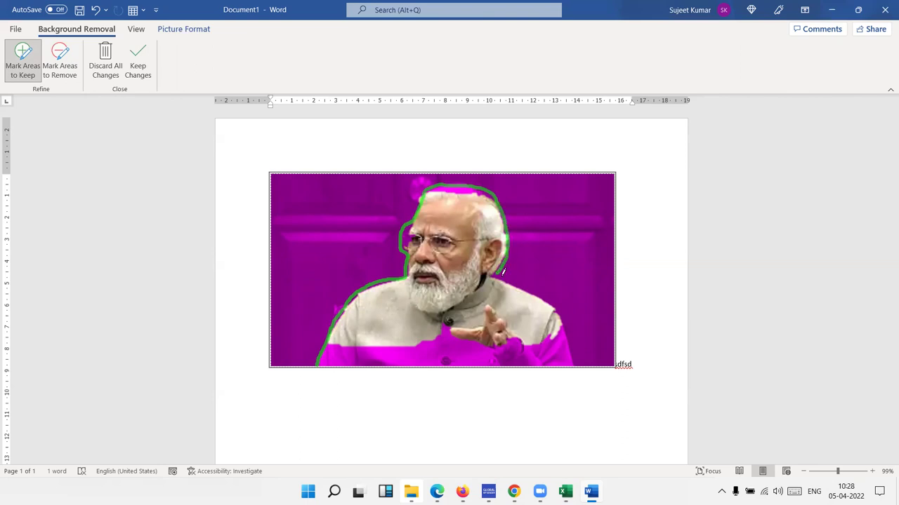
pyautogui.moveTo(500, 269)
pyautogui.mouseDown()
pyautogui.moveTo(533, 290)
pyautogui.moveTo(576, 363)
pyautogui.mouseUp()
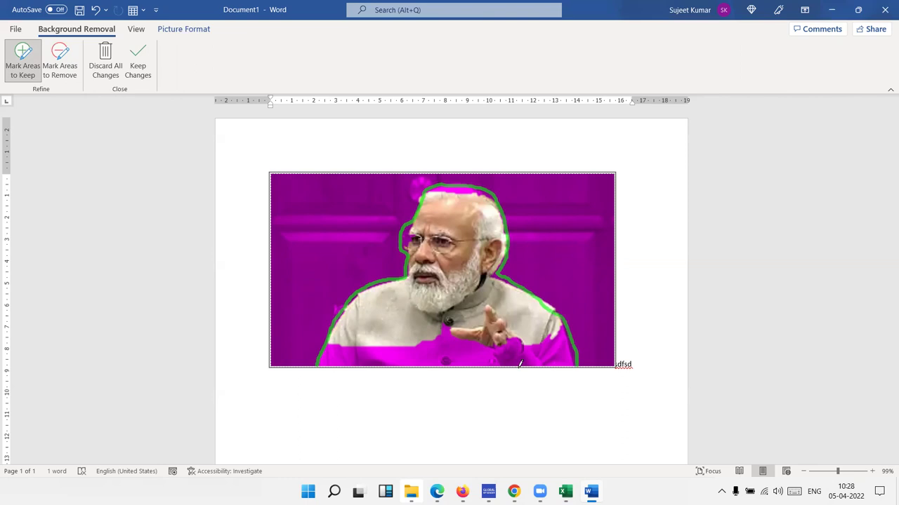
pyautogui.moveTo(576, 364); pyautogui.dragTo(459, 363)
pyautogui.moveTo(370, 358); pyautogui.dragTo(297, 360)
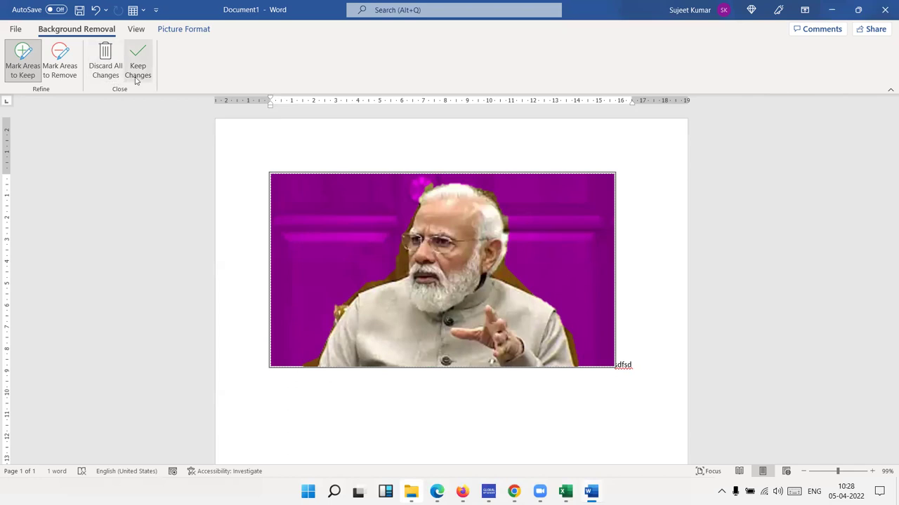
pyautogui.click(139, 71)
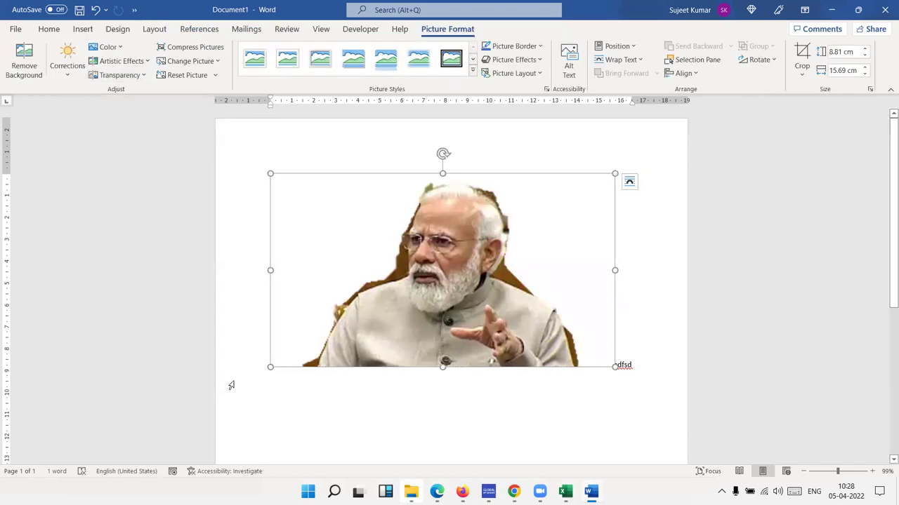
# Step: Reset the photo to its original wooden background and show the Corrections presets
pyautogui.click(311, 403)
pyautogui.click(341, 317)
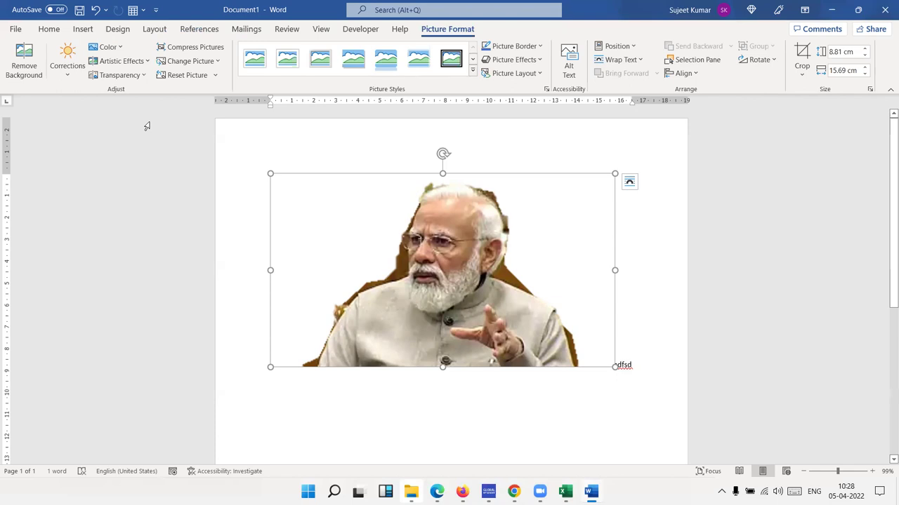
pyautogui.click(167, 79)
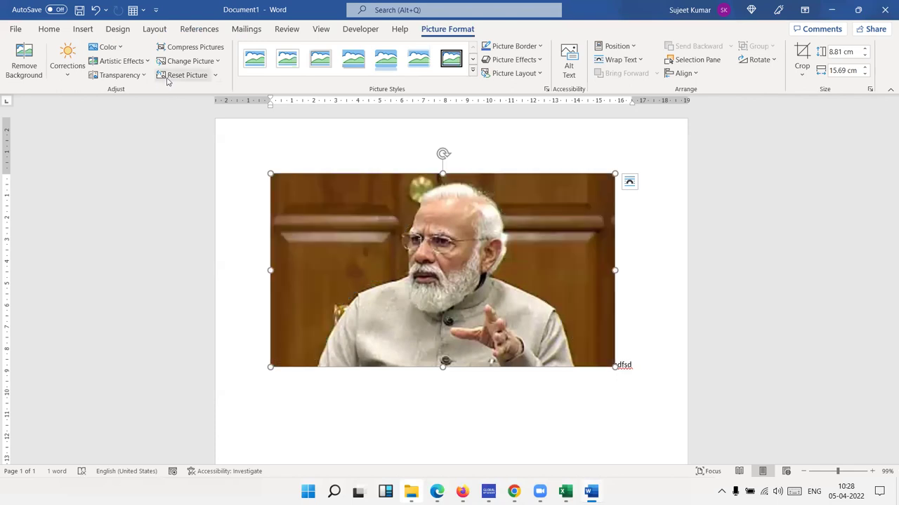
pyautogui.click(68, 74)
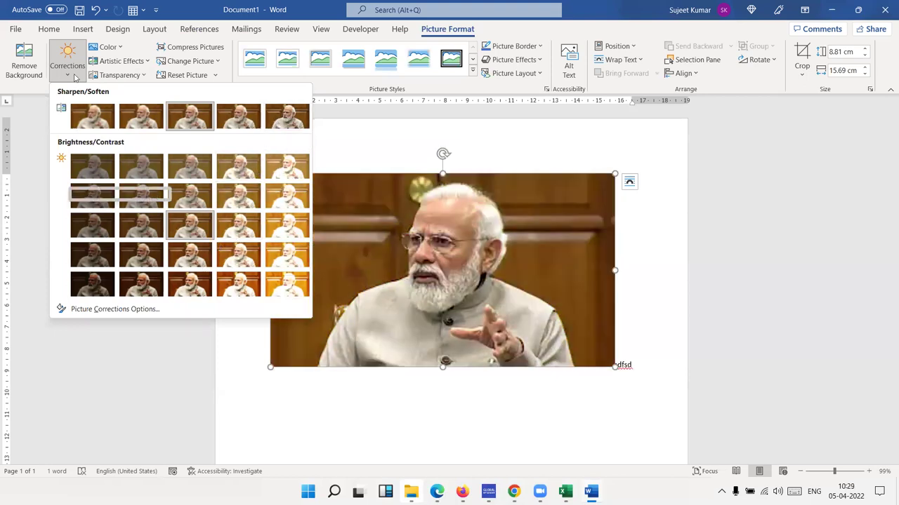
# Step: Apply Saturation 0% greyscale, then restore original saturation and leave artistic effects unapplied
pyautogui.click(98, 49)
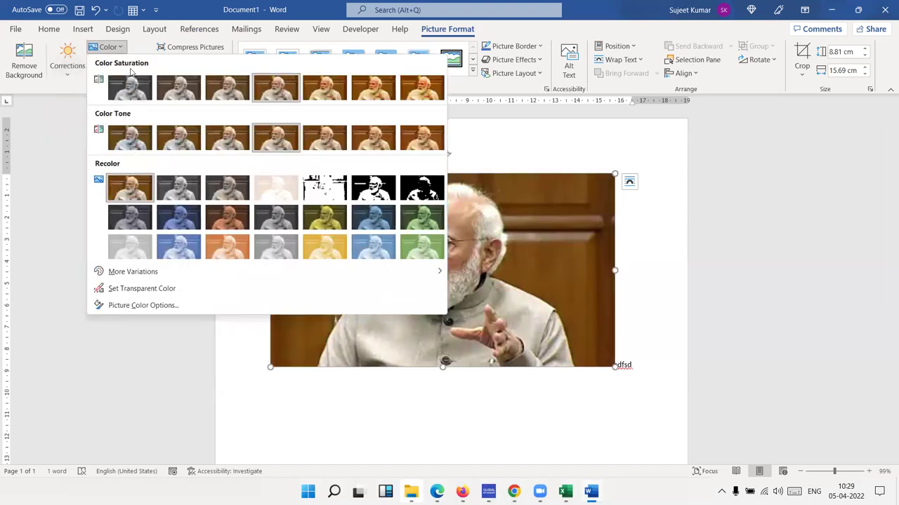
pyautogui.click(126, 81)
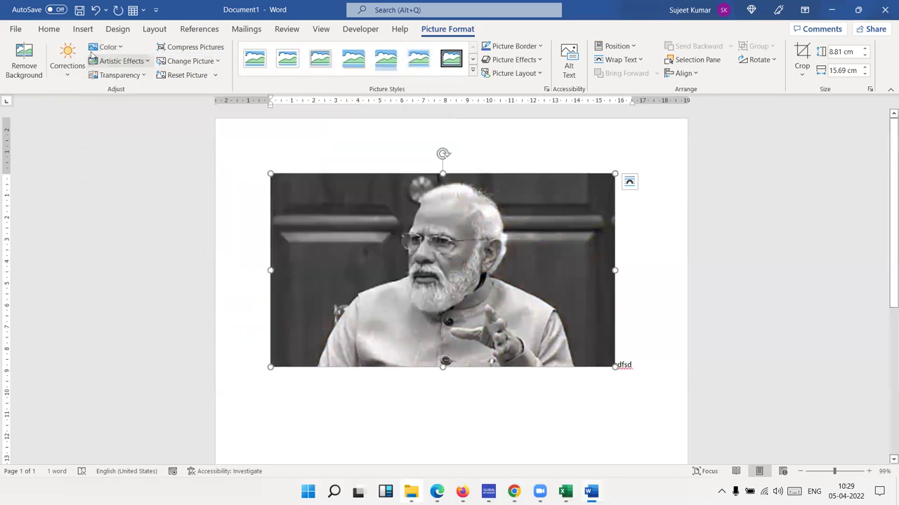
pyautogui.click(97, 50)
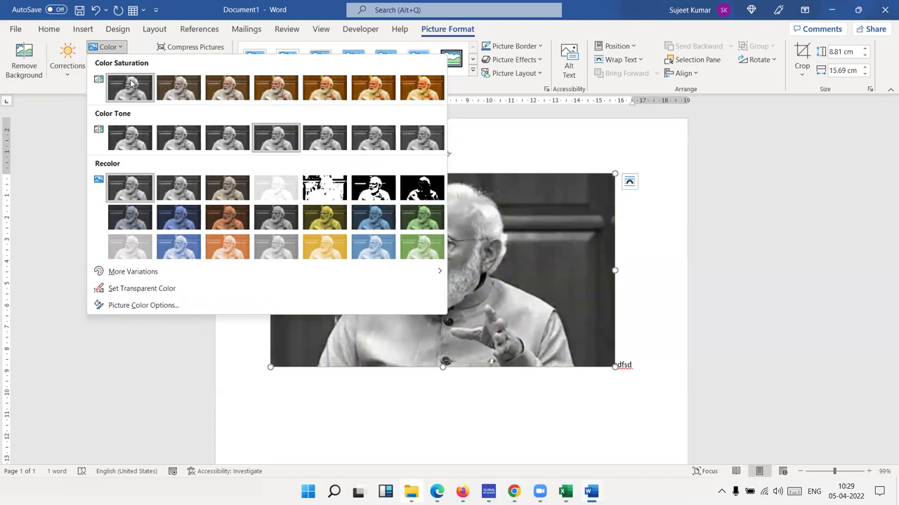
pyautogui.click(185, 85)
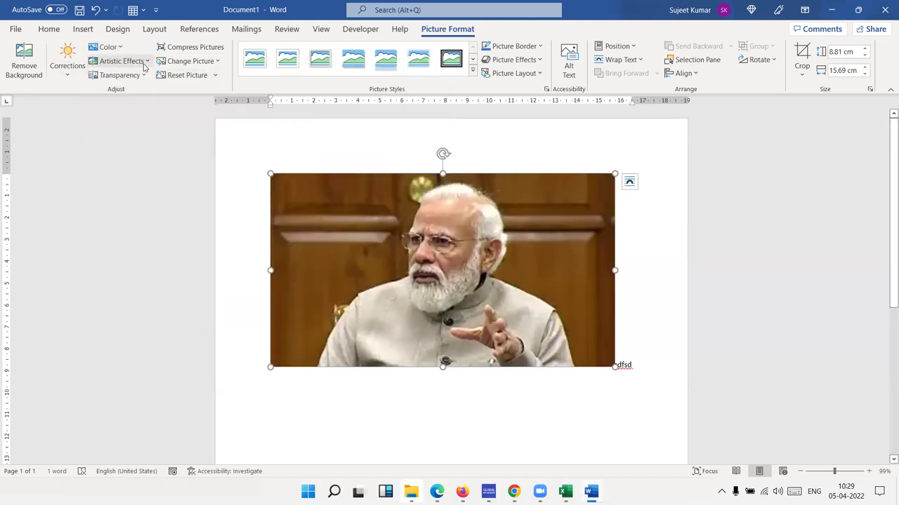
pyautogui.click(142, 66)
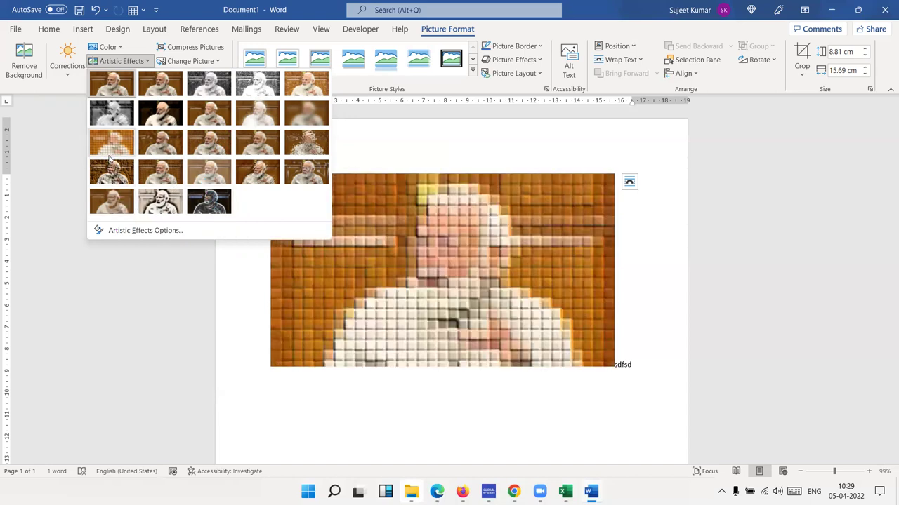
pyautogui.click(148, 320)
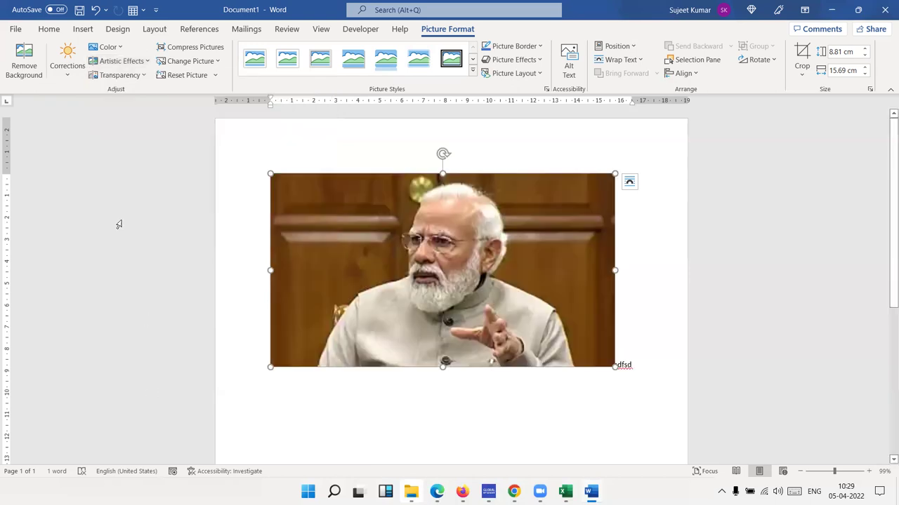
pyautogui.click(121, 76)
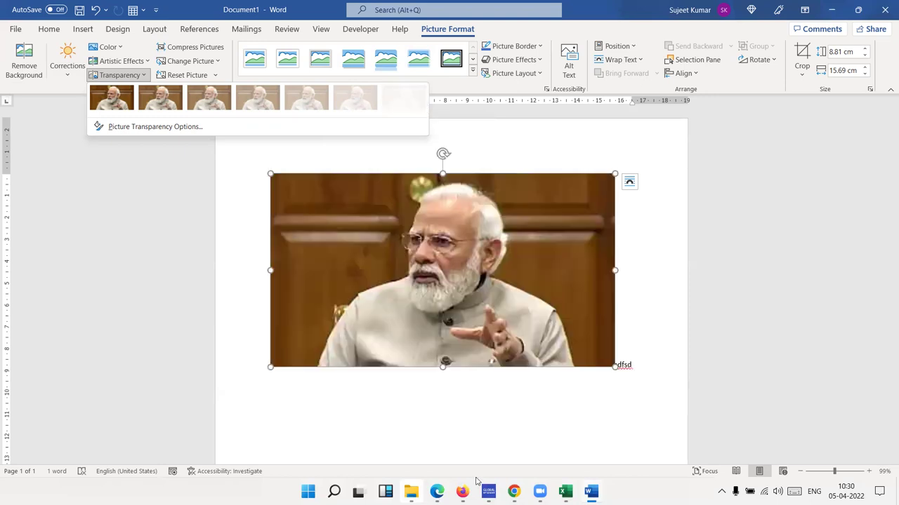
pyautogui.press('Escape')
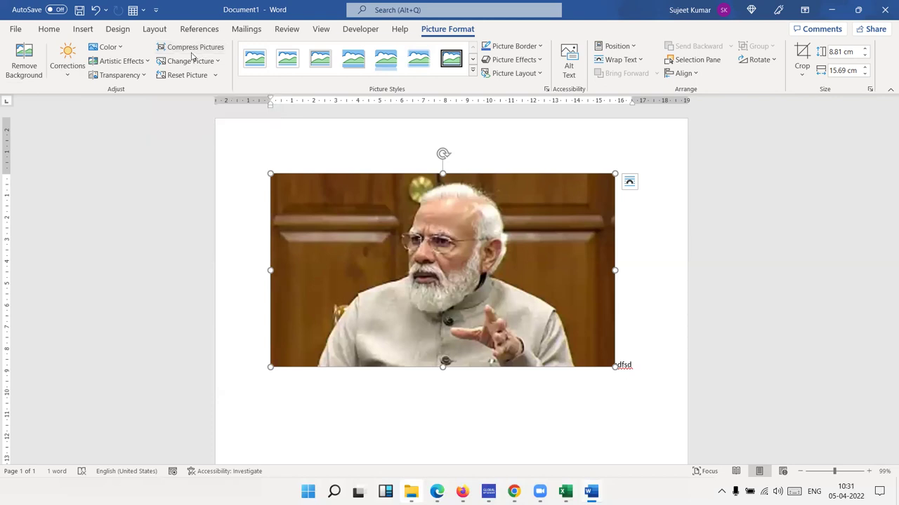
# Step: Compress the document's pictures and confirm the compression with OK
pyautogui.click(192, 50)
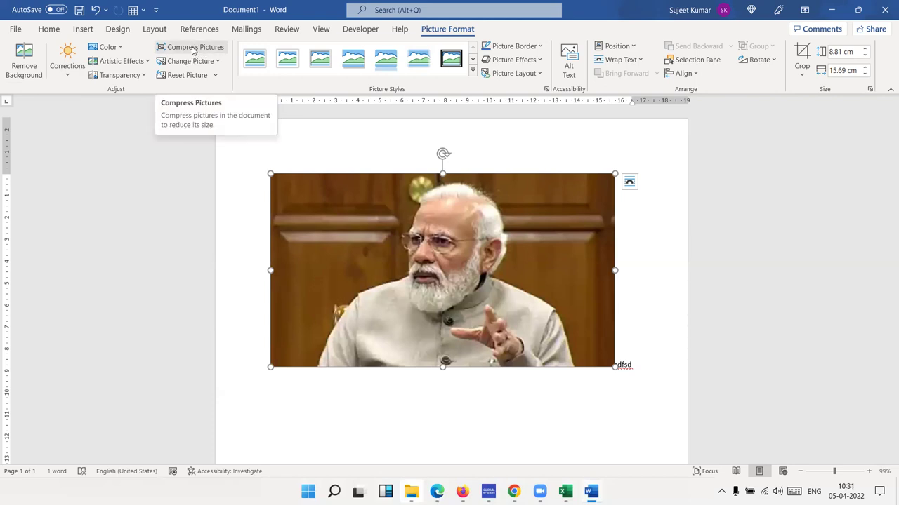
pyautogui.click(476, 309)
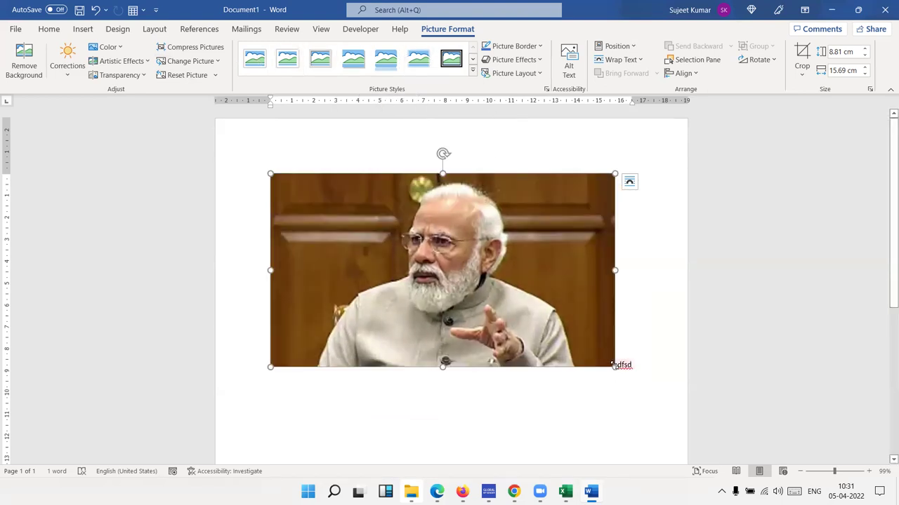
# Step: Drag the photo down to about 8.74 × 4.91 cm and expand the full Picture Styles gallery
pyautogui.moveTo(613, 365); pyautogui.dragTo(461, 281)
pyautogui.moveTo(393, 238); pyautogui.dragTo(483, 280)
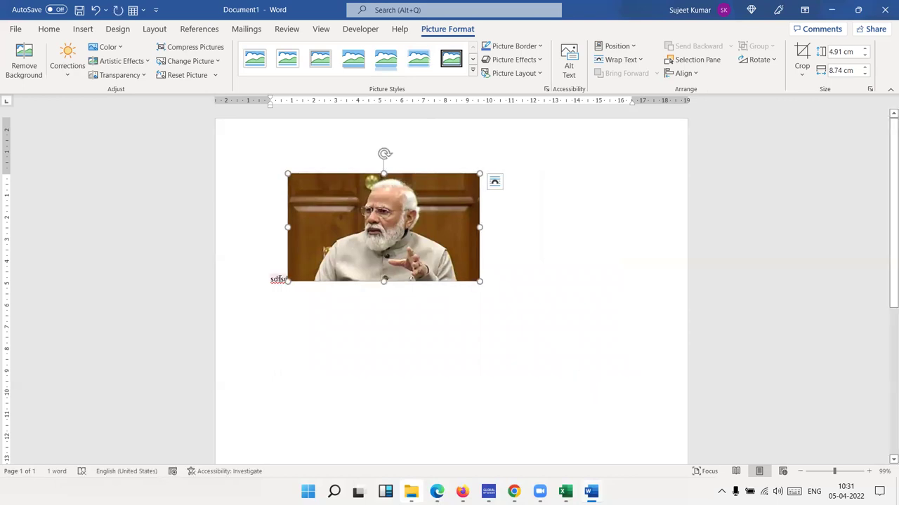
pyautogui.click(278, 280)
pyautogui.click(361, 286)
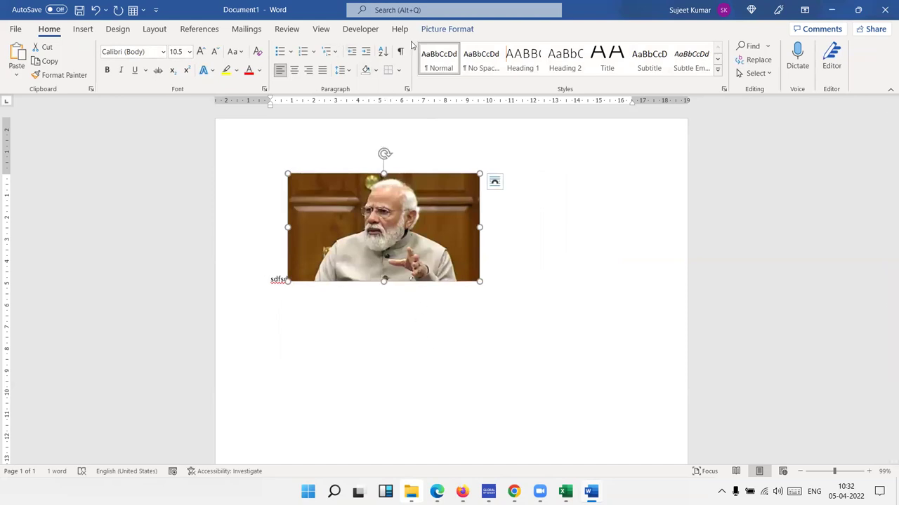
pyautogui.click(459, 33)
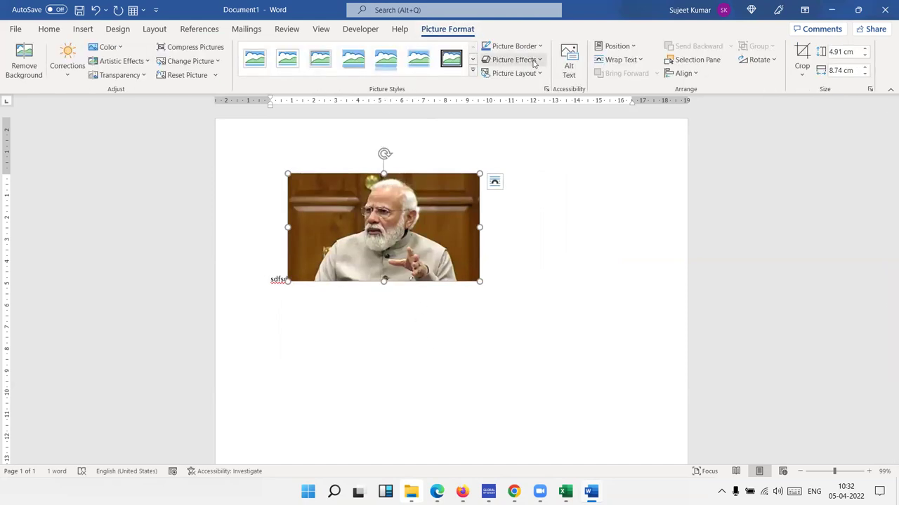
pyautogui.click(473, 72)
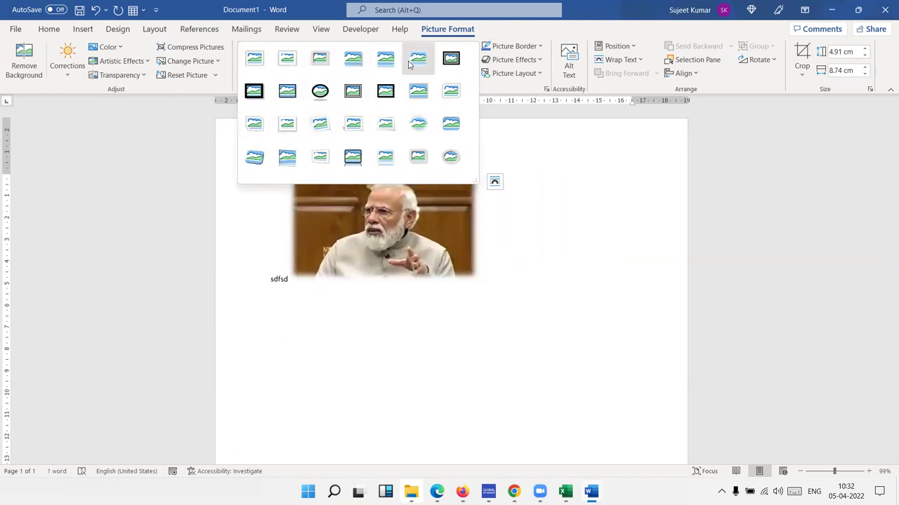
# Step: Close Picture Styles unused and browse Picture Border colour, Weight and Dashes, then open Picture Effects
pyautogui.click(516, 94)
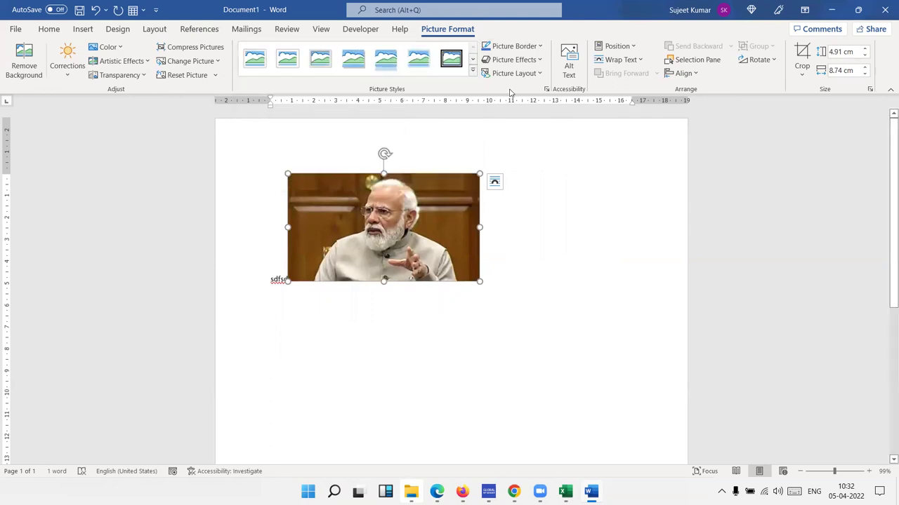
pyautogui.click(538, 47)
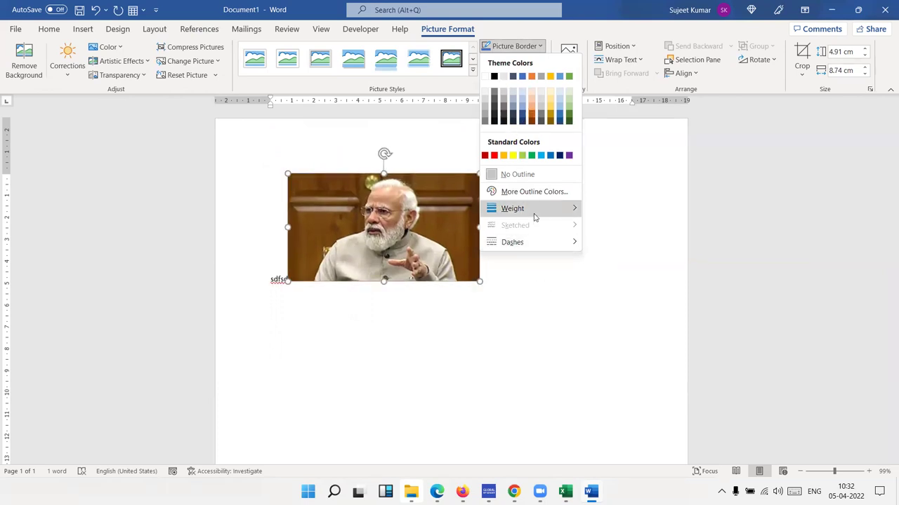
pyautogui.moveTo(534, 212)
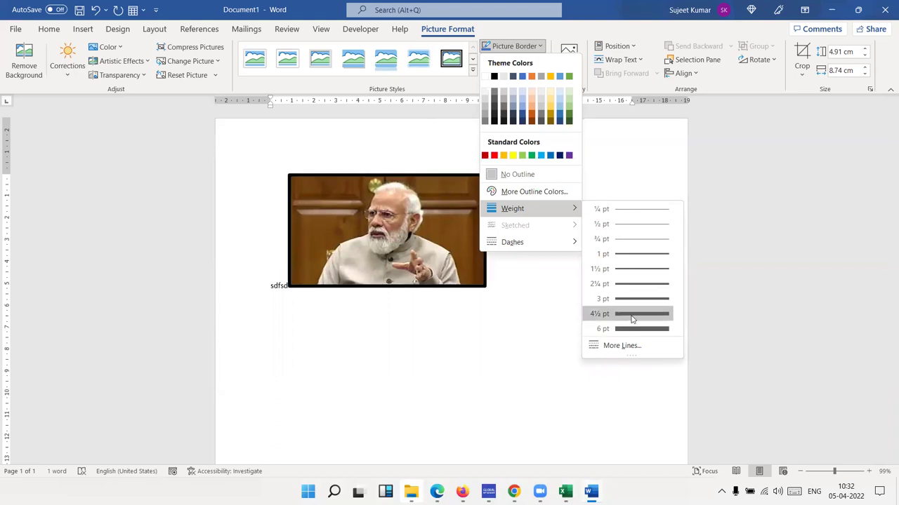
pyautogui.moveTo(572, 243)
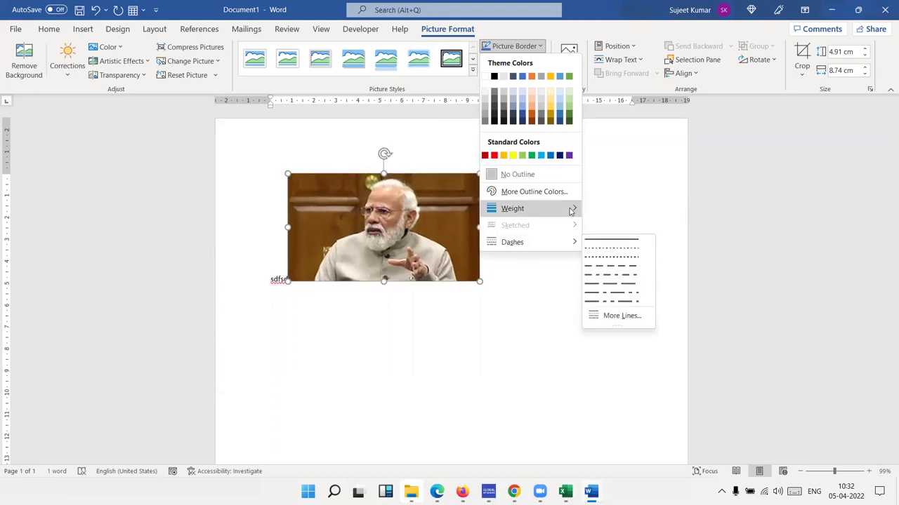
pyautogui.moveTo(571, 209)
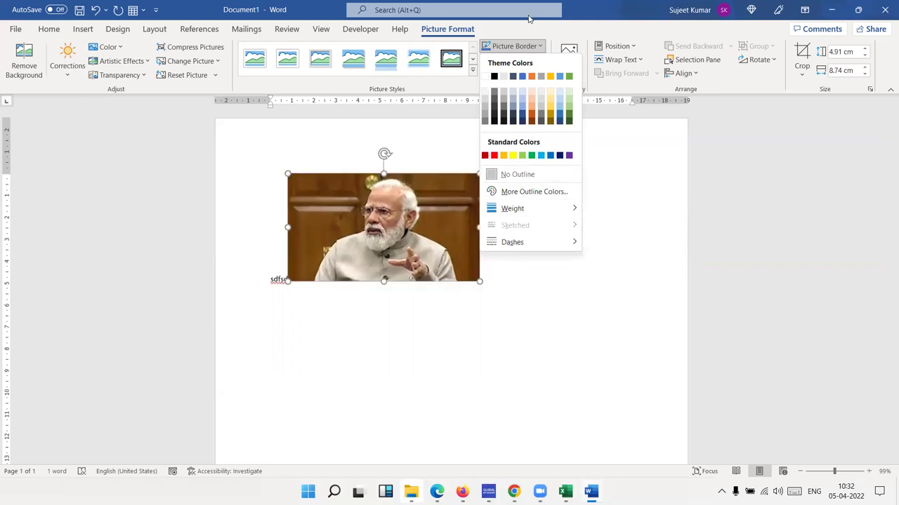
pyautogui.click(526, 29)
# Step: Preview Picture Effects presets and Picture Layout choices, leaving the photo unchanged
pyautogui.click(539, 61)
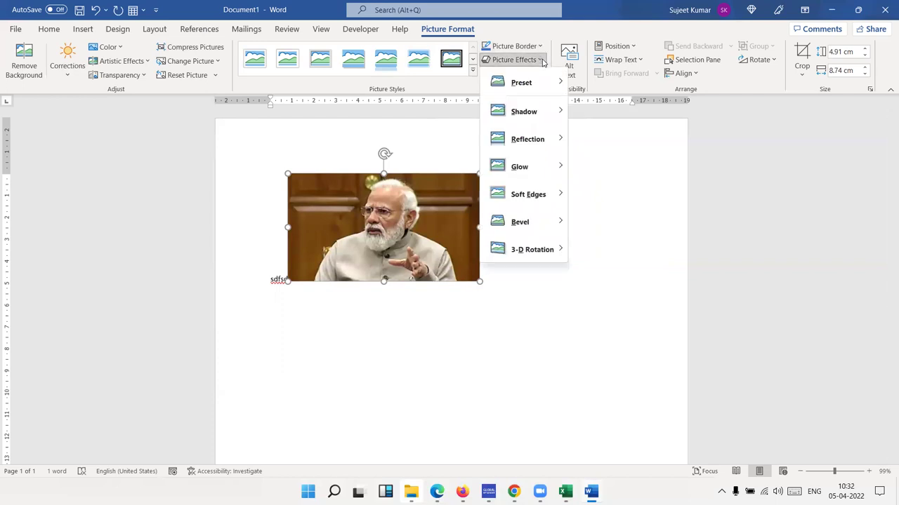
pyautogui.moveTo(541, 82)
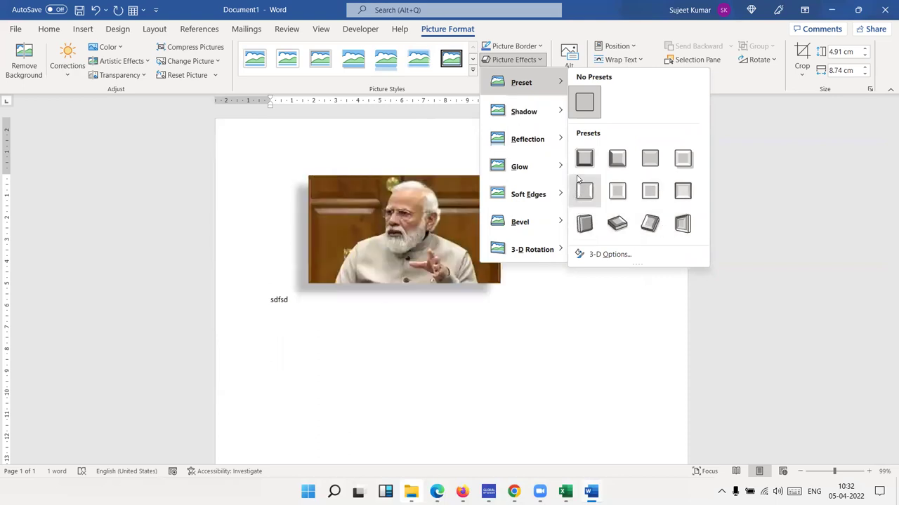
pyautogui.click(516, 24)
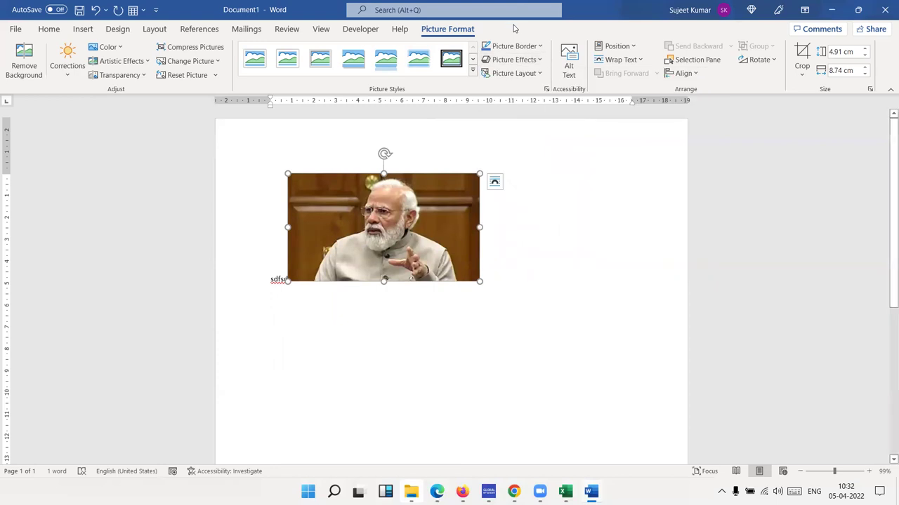
pyautogui.click(530, 74)
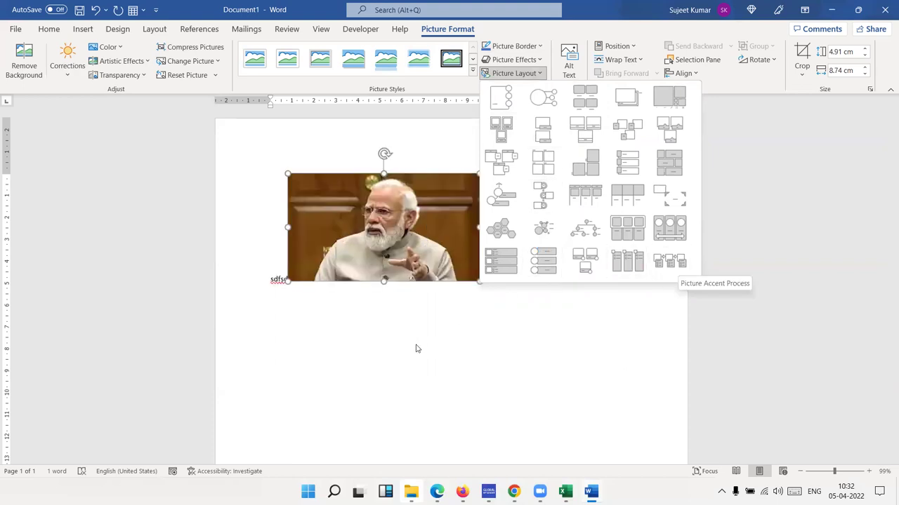
pyautogui.click(344, 355)
pyautogui.click(83, 29)
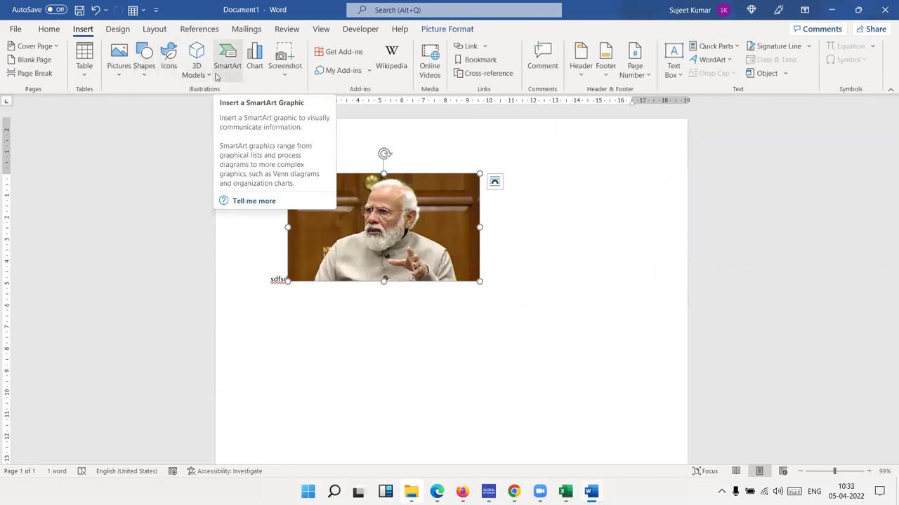
# Step: Dismiss the wrapping options and delete the stray 'sdfsd' text beside the photo
pyautogui.click(449, 31)
pyautogui.press('Escape')
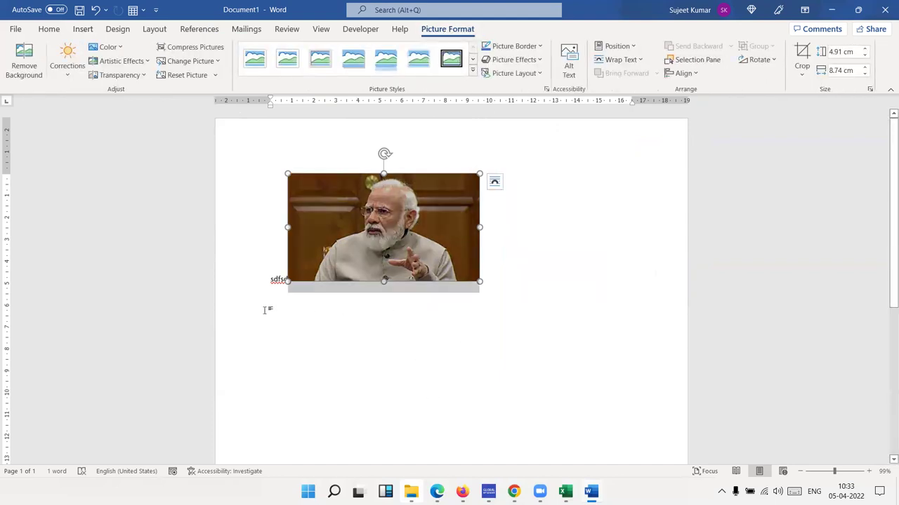
pyautogui.doubleClick(270, 279)
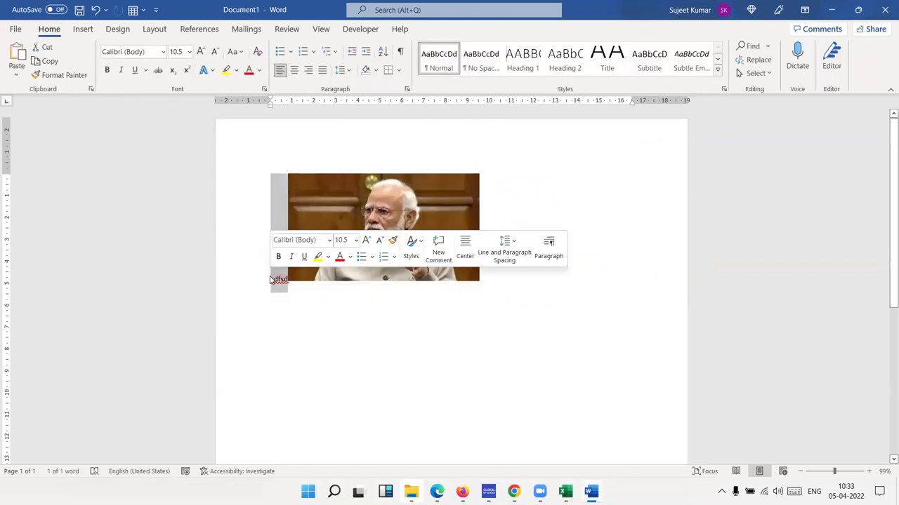
pyautogui.press('Delete')
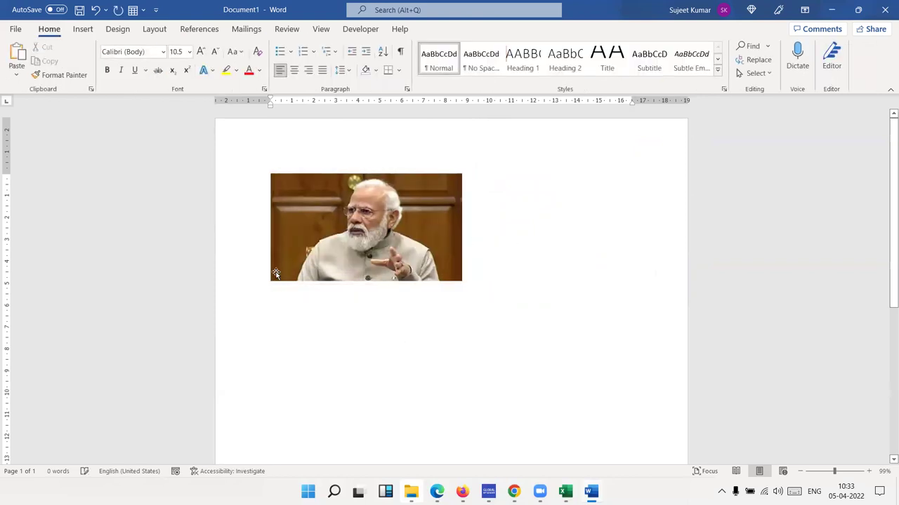
# Step: Try dragging the photo around the page, deleting it and restoring it with undo
pyautogui.moveTo(274, 269); pyautogui.dragTo(421, 363)
pyautogui.moveTo(429, 279)
pyautogui.mouseDown()
pyautogui.moveTo(581, 361)
pyautogui.moveTo(421, 268)
pyautogui.moveTo(489, 349)
pyautogui.mouseUp()
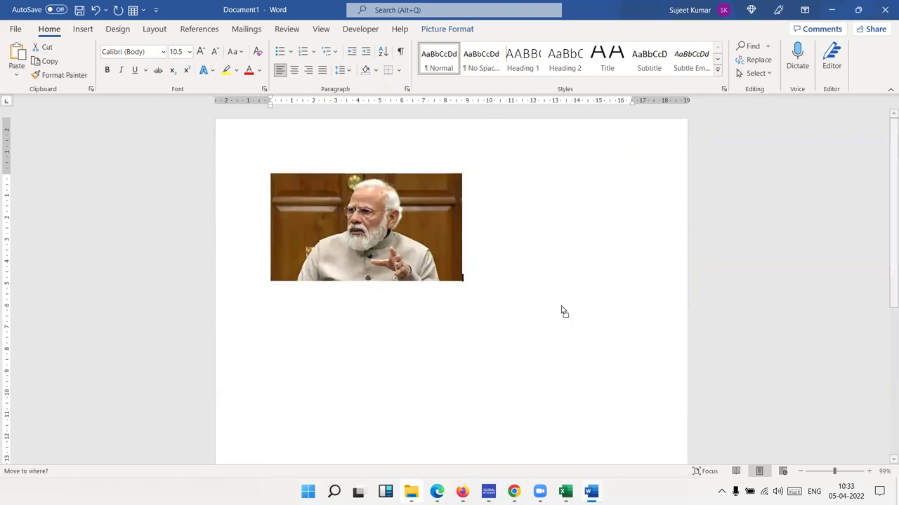
pyautogui.moveTo(393, 280)
pyautogui.mouseDown()
pyautogui.moveTo(363, 281)
pyautogui.moveTo(598, 366)
pyautogui.mouseUp()
pyautogui.press('Delete')
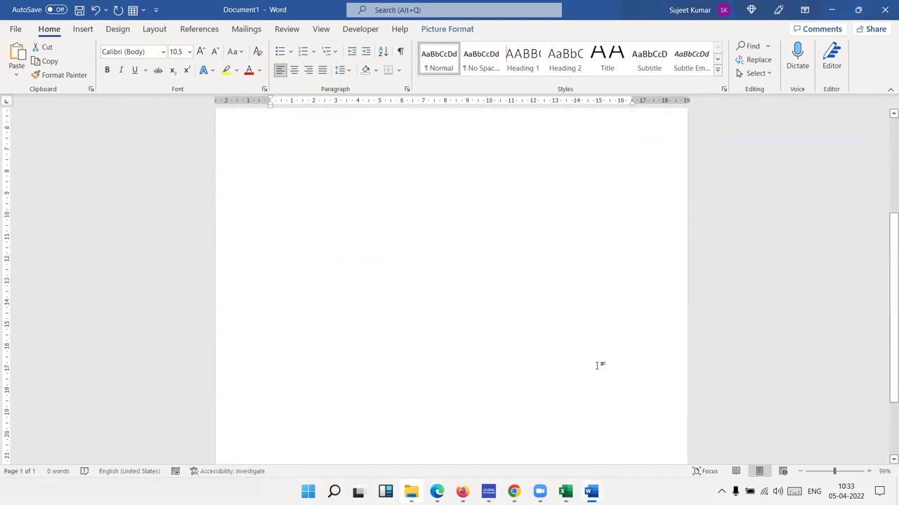
pyautogui.hotkey('ctrl', 'z')
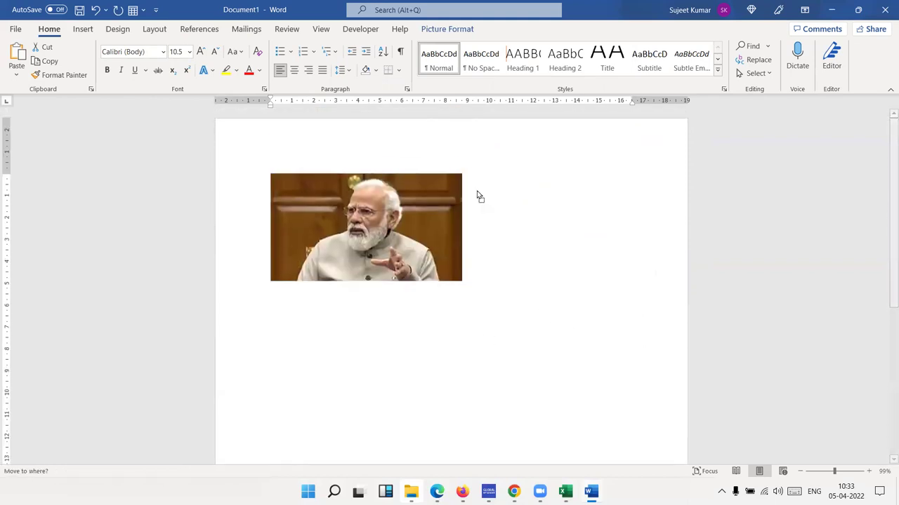
pyautogui.moveTo(385, 231)
pyautogui.mouseDown()
pyautogui.moveTo(404, 201)
pyautogui.moveTo(392, 244)
pyautogui.mouseUp()
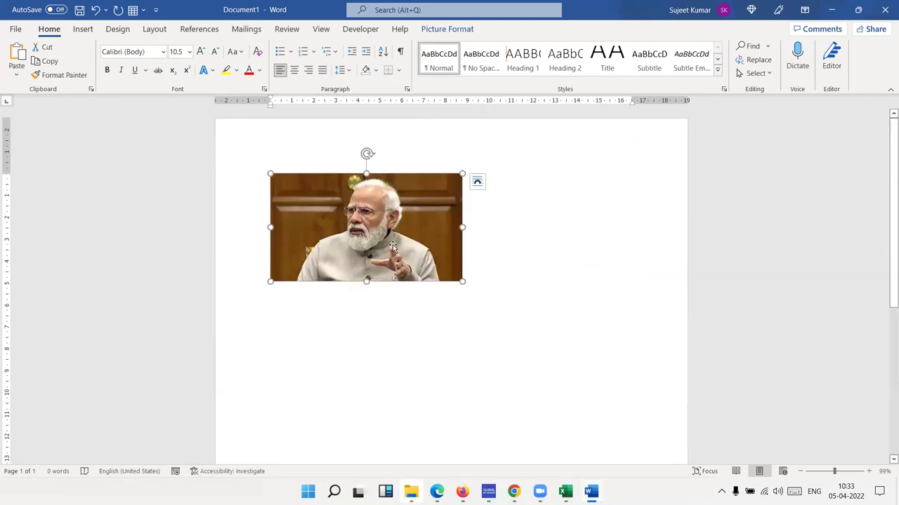
# Step: Type test text 'zxczxZxZxZxZx' and push the photo with empty lines and tabs
pyautogui.press('Left')
pyautogui.press('Return')
pyautogui.press('Return')
pyautogui.press('Return')
pyautogui.press('Return')
pyautogui.press('Return')
pyautogui.press('Return')
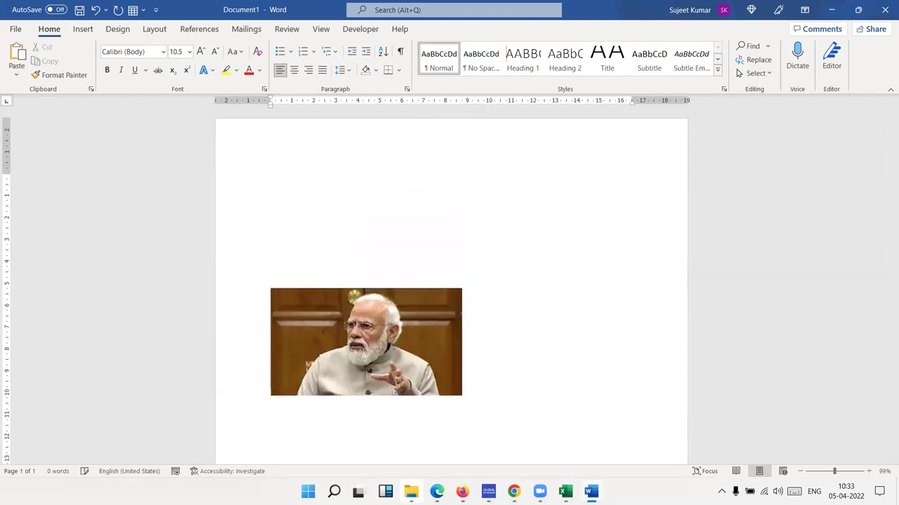
pyautogui.press('BackSpace')
pyautogui.press('BackSpace')
pyautogui.press('BackSpace')
pyautogui.press('BackSpace')
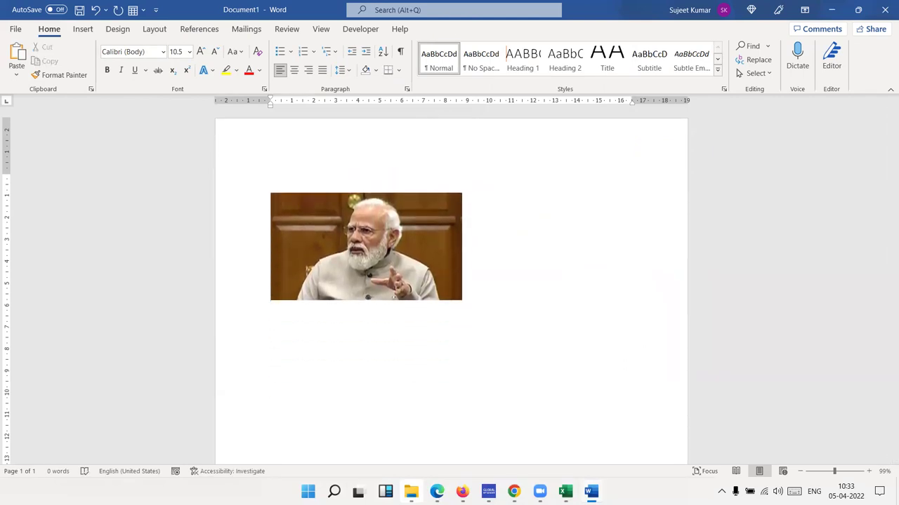
pyautogui.write('zxczxZxZxZxZx')
pyautogui.press('Tab')
pyautogui.press('Tab')
pyautogui.press('Tab')
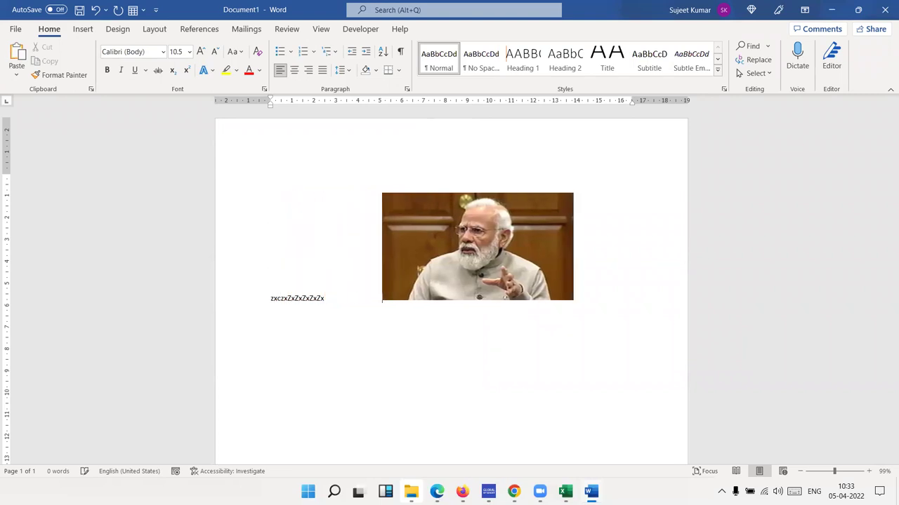
pyautogui.press('Tab')
pyautogui.press('Tab')
# Step: Delete the photo and the leftover test text, leaving the page blank
pyautogui.hotkey('ctrl', 'a')
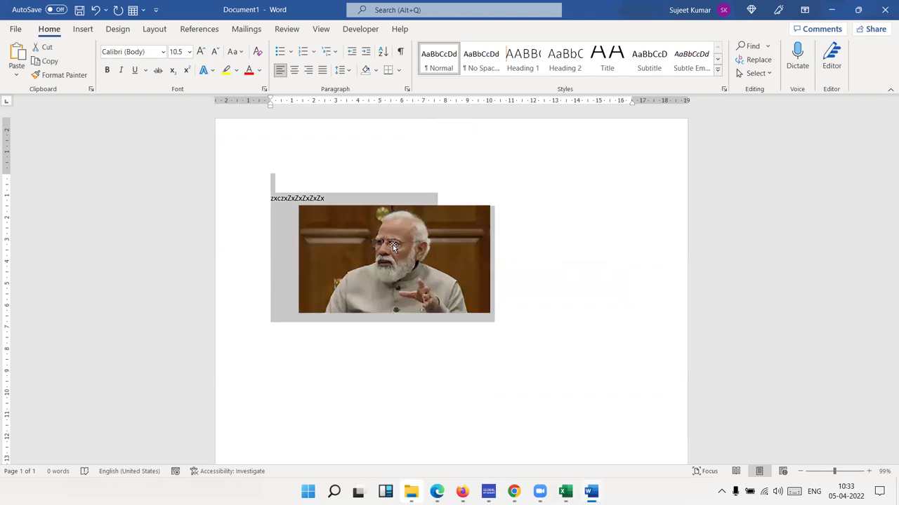
pyautogui.click(393, 246)
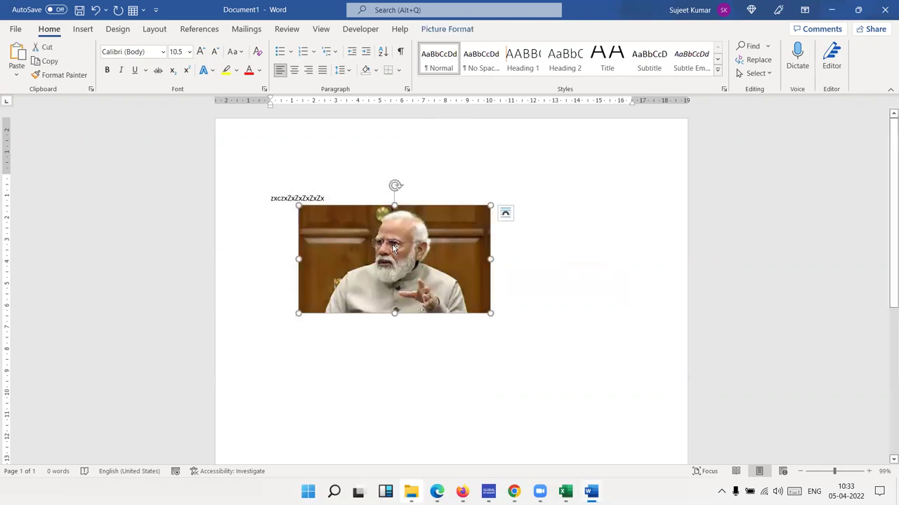
pyautogui.press('Delete')
pyautogui.moveTo(360, 215); pyautogui.dragTo(167, 167)
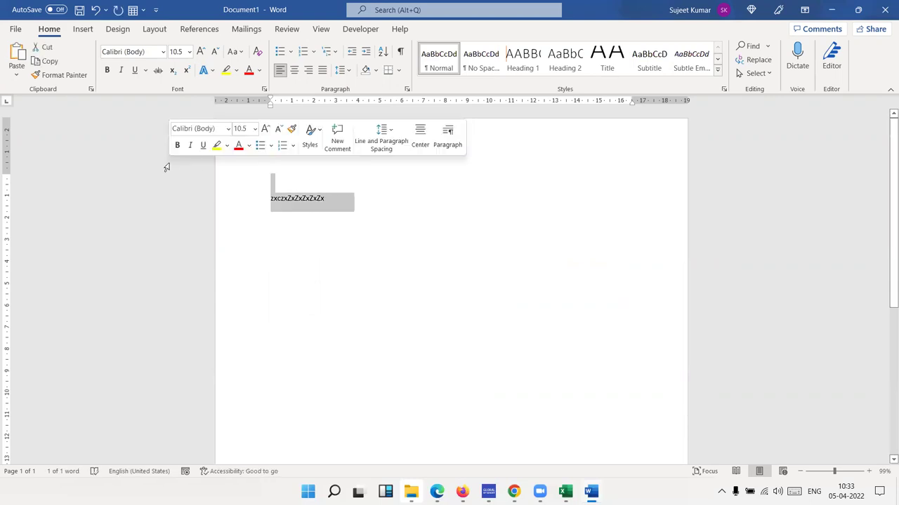
pyautogui.press('Delete')
pyautogui.click(76, 30)
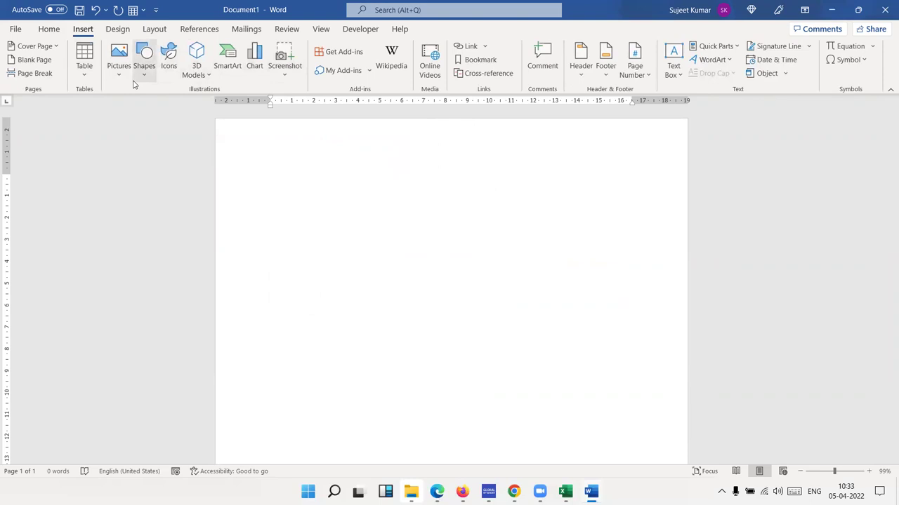
# Step: Draw a text box near the page top, paste the photo into it, and narrow it to 9.16 cm
pyautogui.click(143, 62)
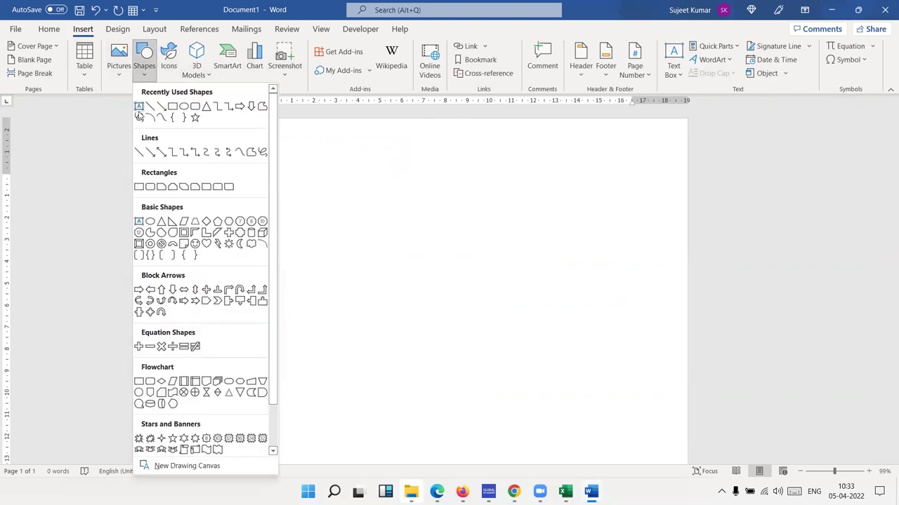
pyautogui.click(139, 116)
pyautogui.click(144, 67)
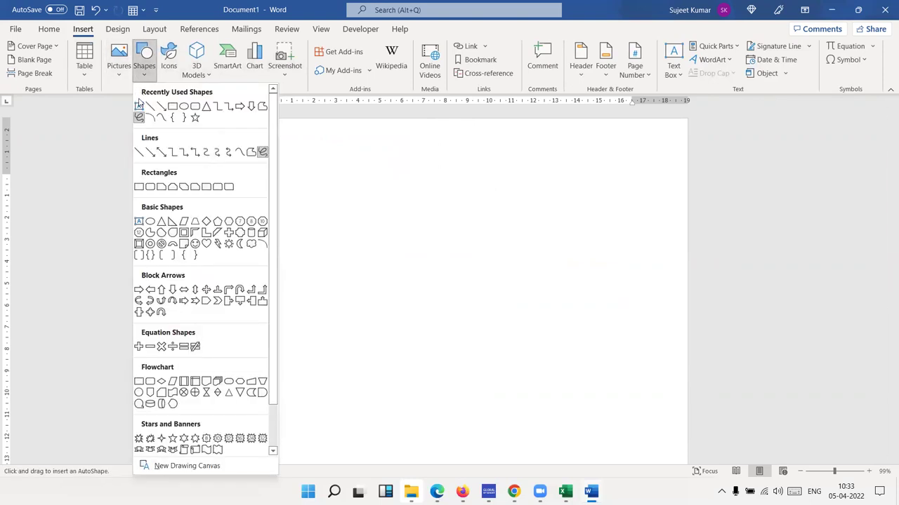
pyautogui.click(139, 107)
pyautogui.moveTo(318, 150); pyautogui.dragTo(534, 264)
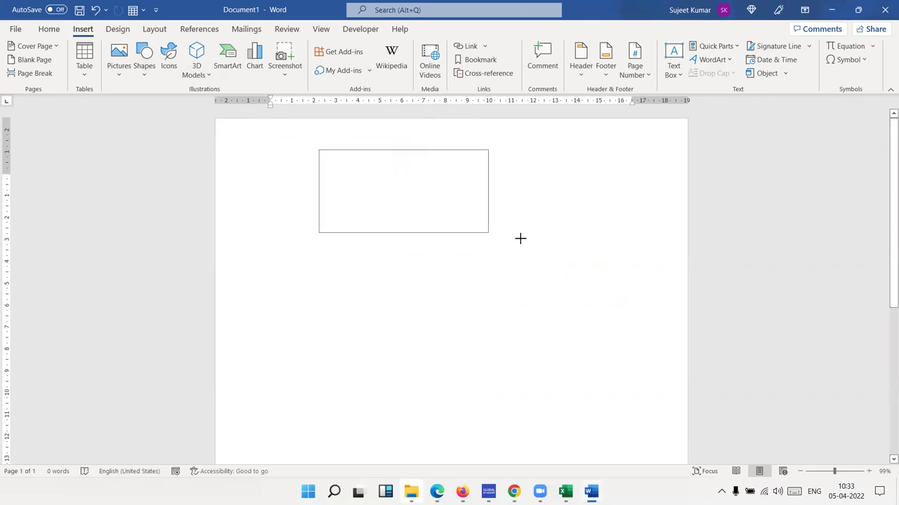
pyautogui.hotkey('ctrl', 'v')
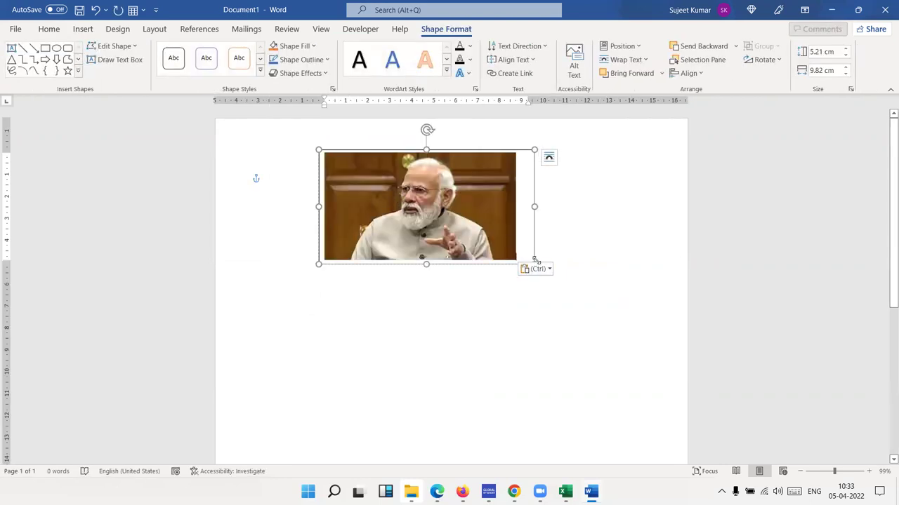
pyautogui.moveTo(534, 205); pyautogui.dragTo(519, 206)
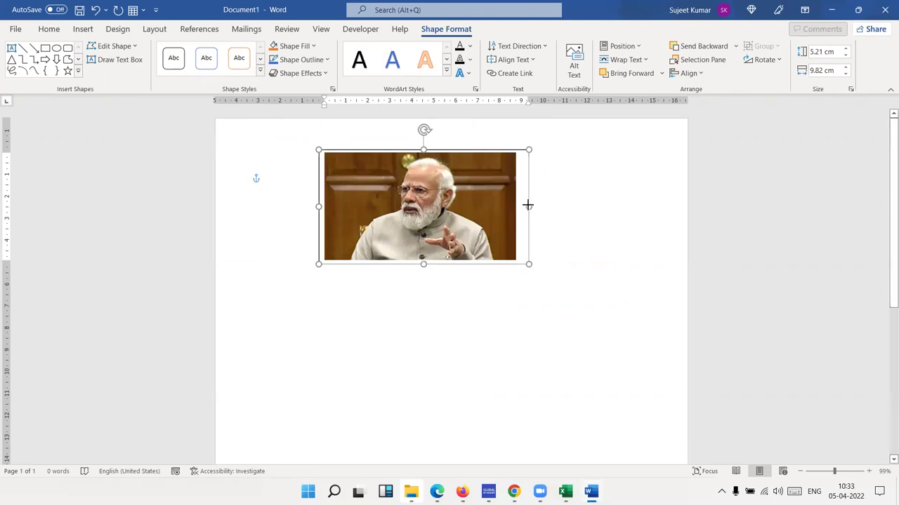
# Step: Resize the photo's text box to about 5.29 × 8.88 cm and reposition it near the page top
pyautogui.click(412, 272)
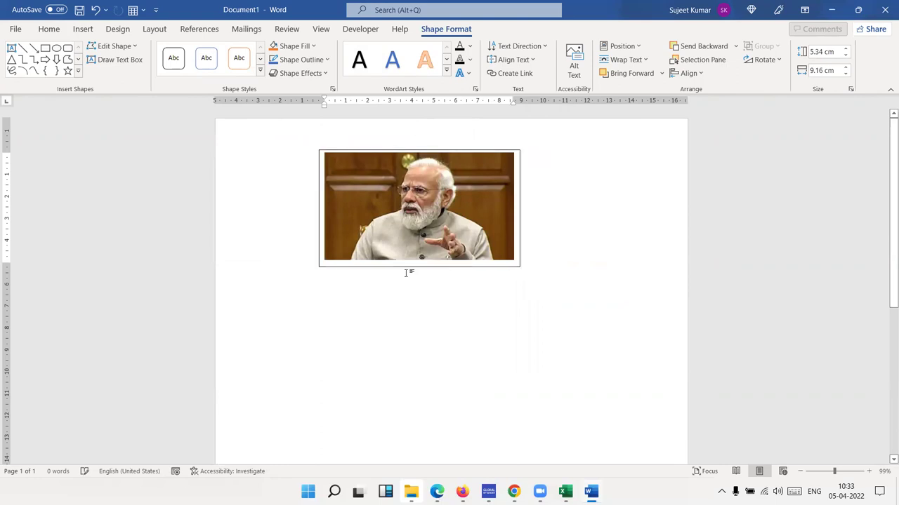
pyautogui.click(347, 186)
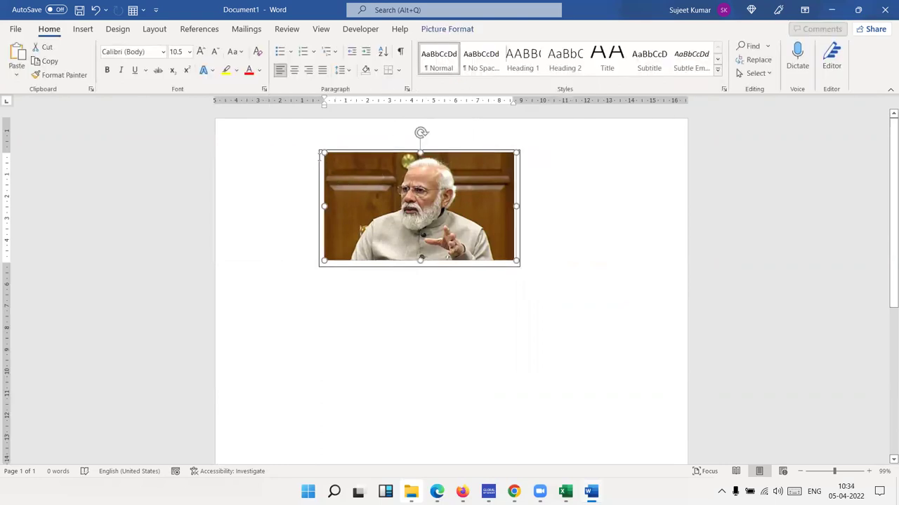
pyautogui.click(319, 156)
pyautogui.click(319, 153)
pyautogui.moveTo(318, 152)
pyautogui.mouseDown()
pyautogui.moveTo(347, 192)
pyautogui.moveTo(324, 151)
pyautogui.mouseUp()
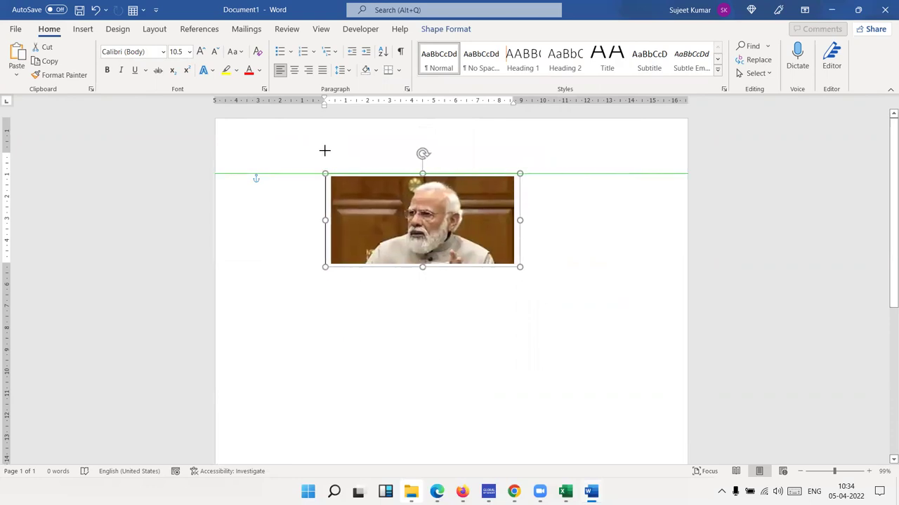
pyautogui.moveTo(322, 242)
pyautogui.mouseDown()
pyautogui.moveTo(380, 353)
pyautogui.moveTo(275, 344)
pyautogui.moveTo(389, 307)
pyautogui.mouseUp()
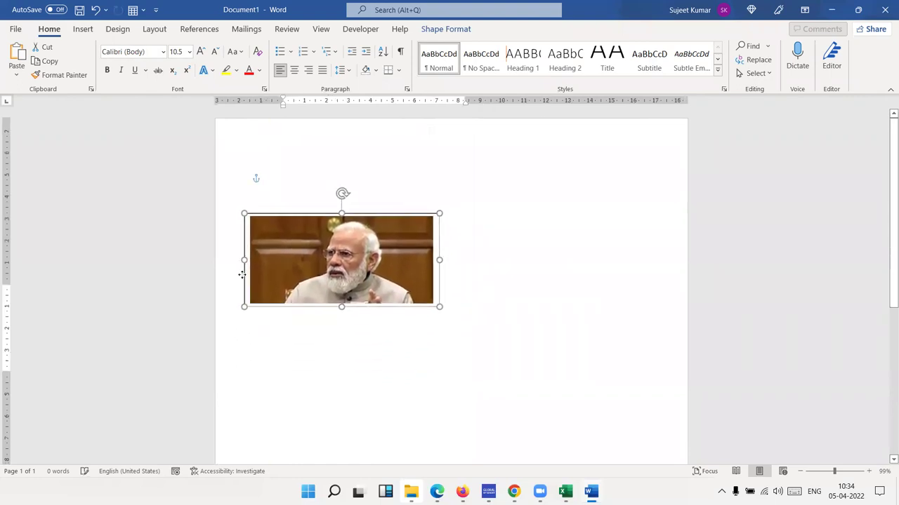
pyautogui.moveTo(389, 307); pyautogui.dragTo(383, 237)
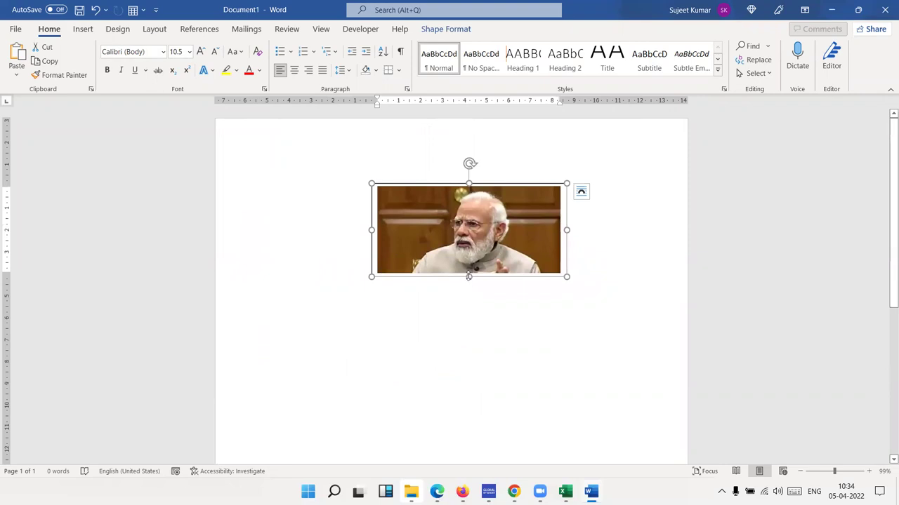
pyautogui.moveTo(469, 276); pyautogui.dragTo(467, 298)
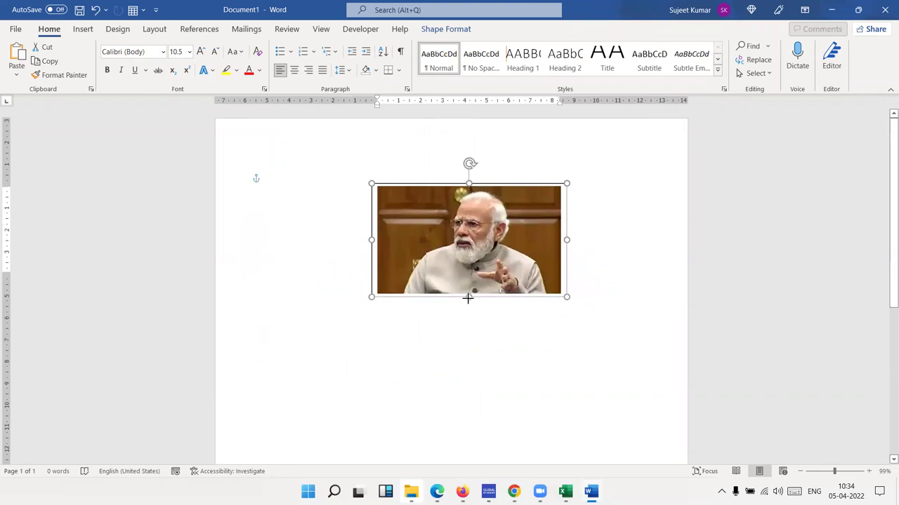
# Step: Set the photo box's Shape Outline to No Outline
pyautogui.click(467, 325)
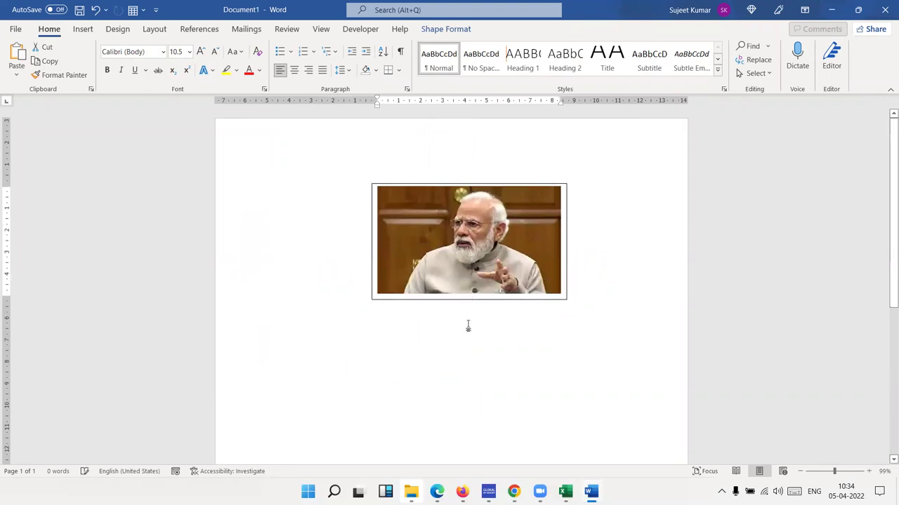
pyautogui.click(567, 268)
pyautogui.click(446, 28)
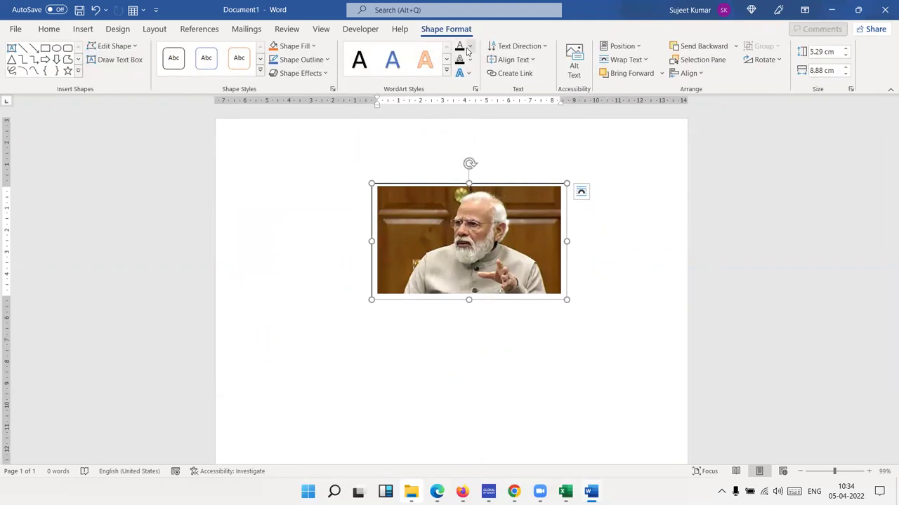
pyautogui.click(327, 61)
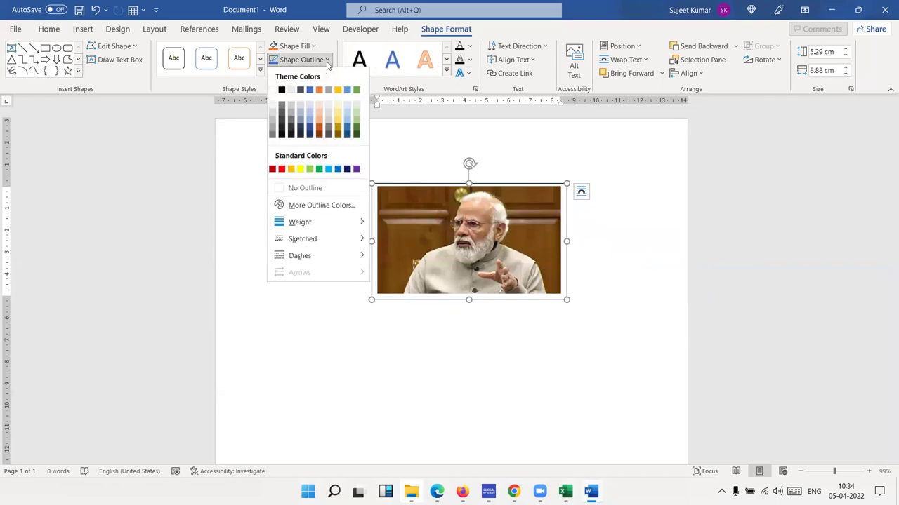
pyautogui.click(295, 187)
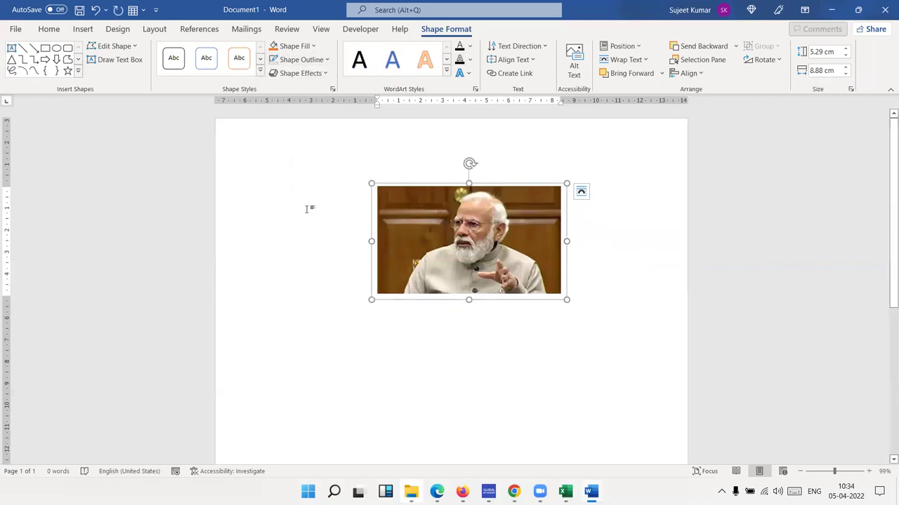
pyautogui.click(330, 286)
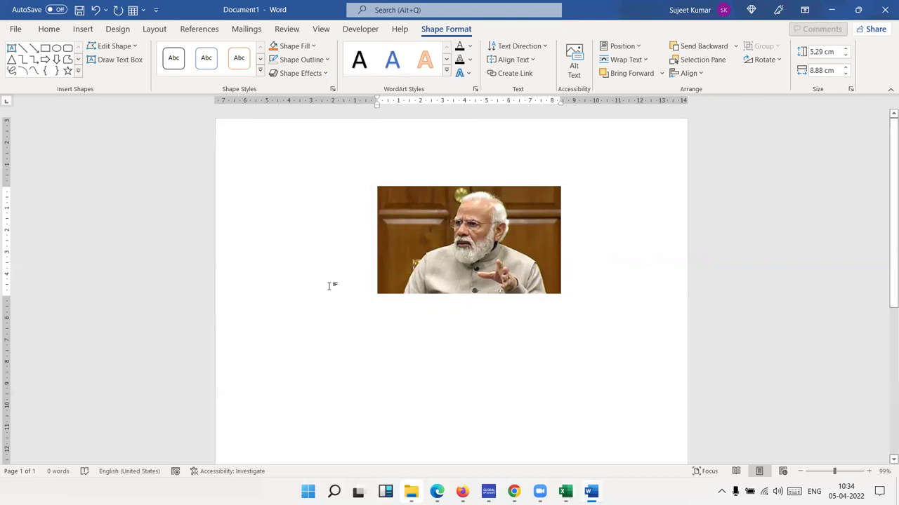
pyautogui.click(408, 300)
# Step: Delete the boxed photo and paste two copies of the photo, the second below-left of the first
pyautogui.moveTo(405, 303)
pyautogui.mouseDown()
pyautogui.moveTo(355, 294)
pyautogui.moveTo(424, 281)
pyautogui.mouseUp()
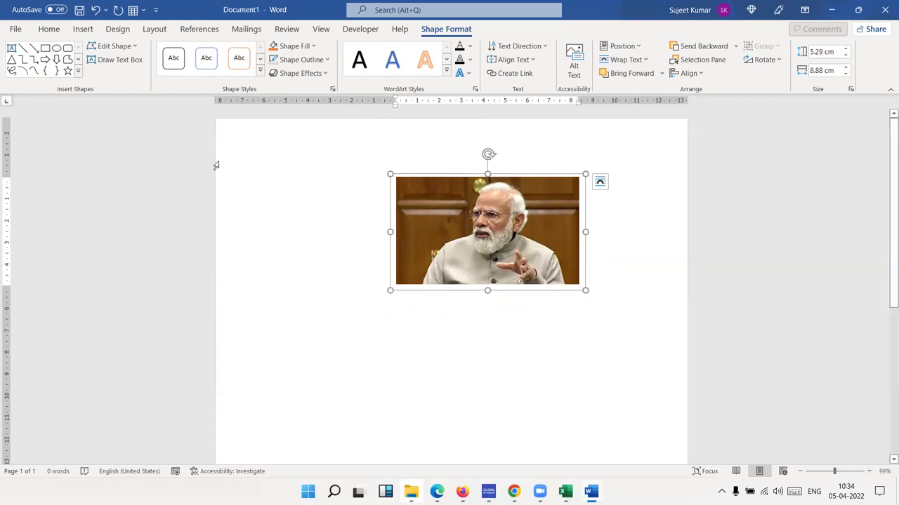
pyautogui.press('Delete')
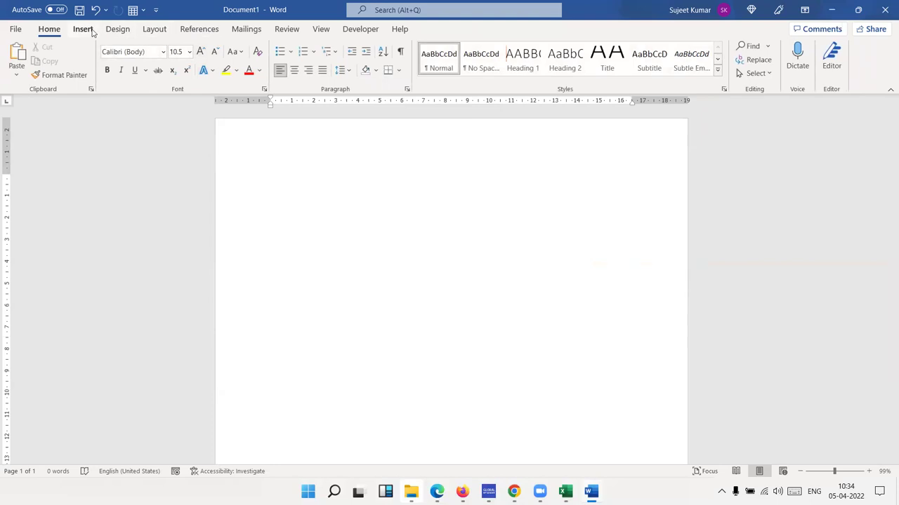
pyautogui.click(84, 28)
pyautogui.hotkey('ctrl', 'v')
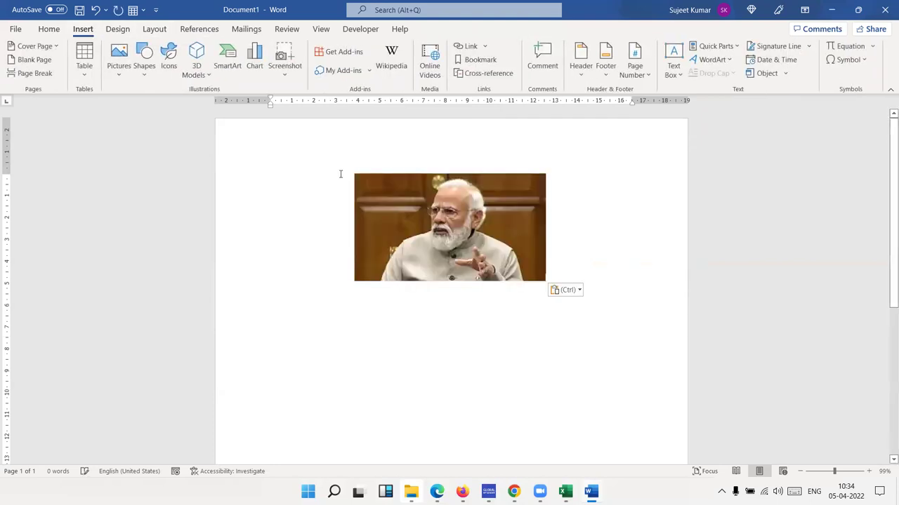
pyautogui.hotkey('ctrl', 'v')
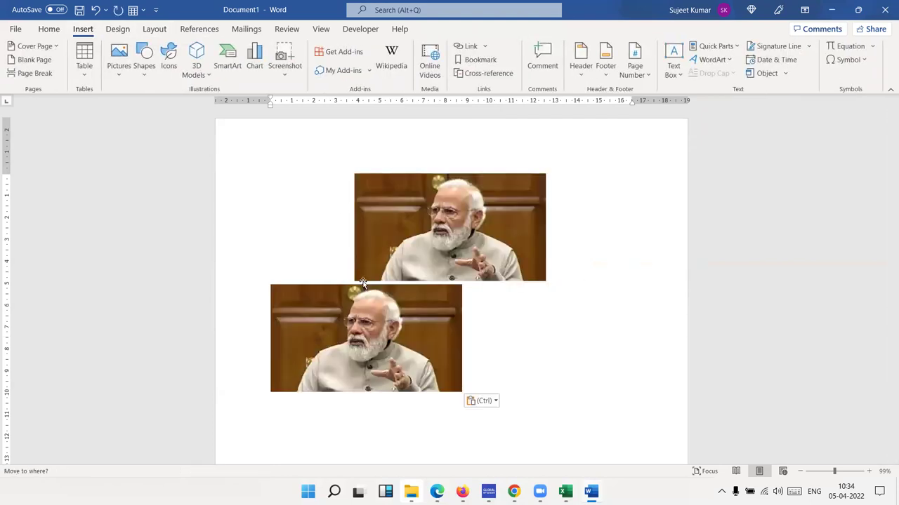
pyautogui.click(484, 316)
pyautogui.click(439, 252)
pyautogui.click(496, 324)
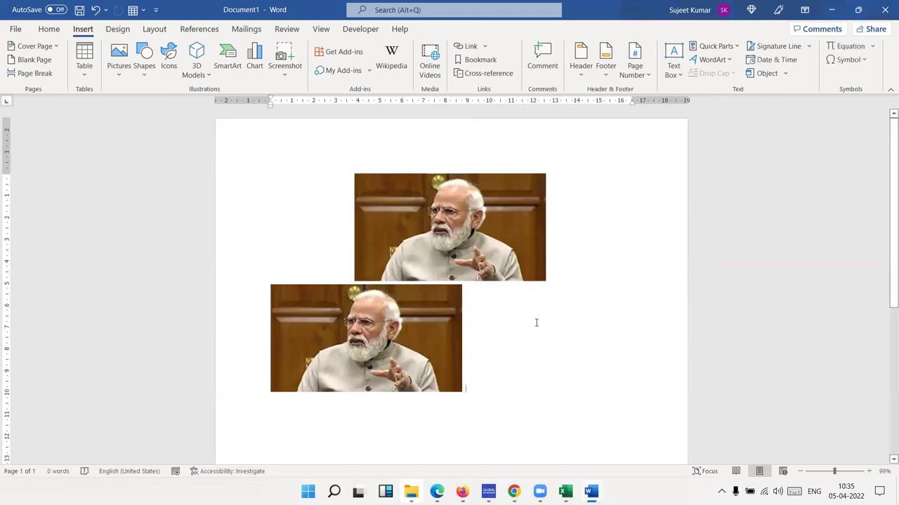
pyautogui.click(319, 364)
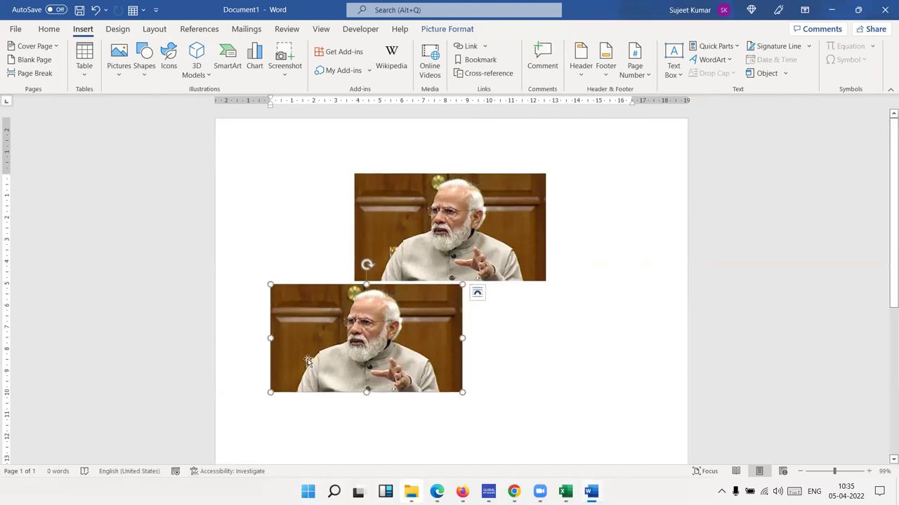
# Step: Set the lower photo's Wrap Text to Through and nudge it slightly right
pyautogui.press('Tab')
pyautogui.press('Tab')
pyautogui.click(285, 407)
pyautogui.doubleClick(292, 331)
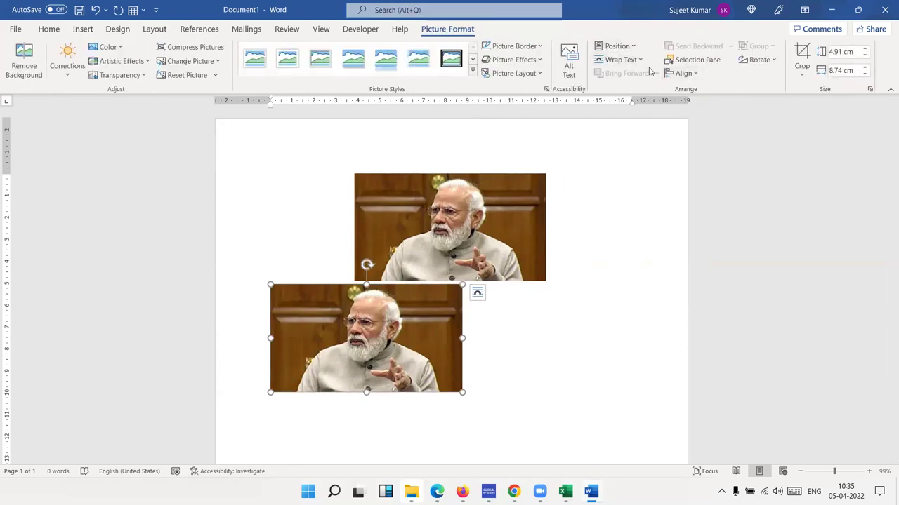
pyautogui.click(639, 60)
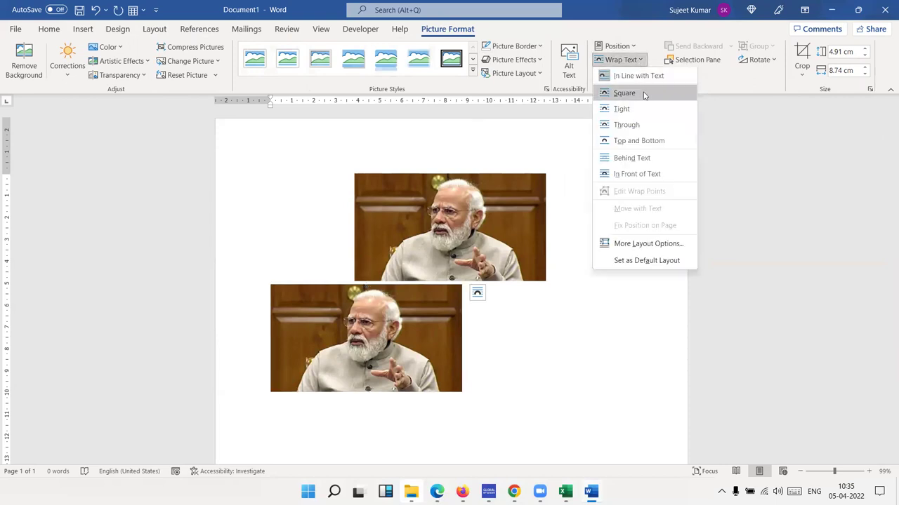
pyautogui.click(650, 124)
pyautogui.moveTo(377, 335)
pyautogui.mouseDown()
pyautogui.moveTo(496, 344)
pyautogui.moveTo(505, 362)
pyautogui.moveTo(517, 361)
pyautogui.mouseUp()
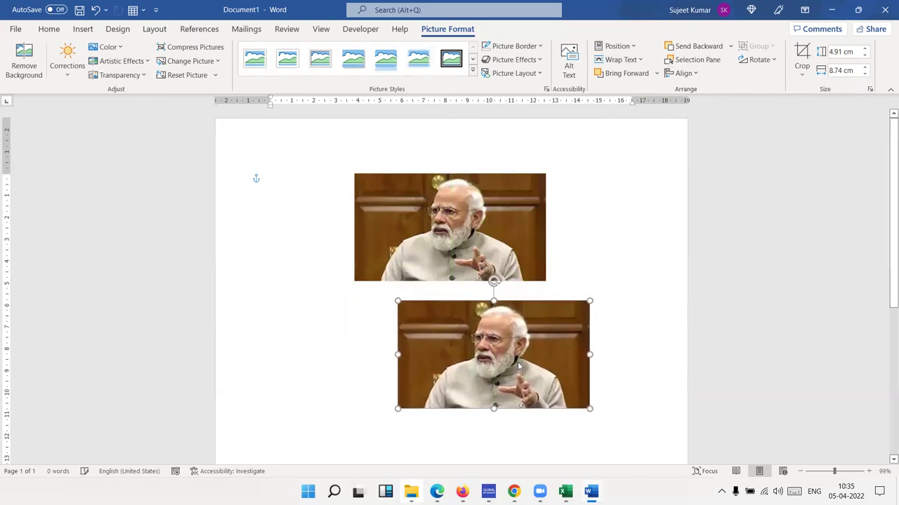
# Step: Set the upper photo's Wrap Text to Through and drag it down over the lower photo
pyautogui.click(483, 243)
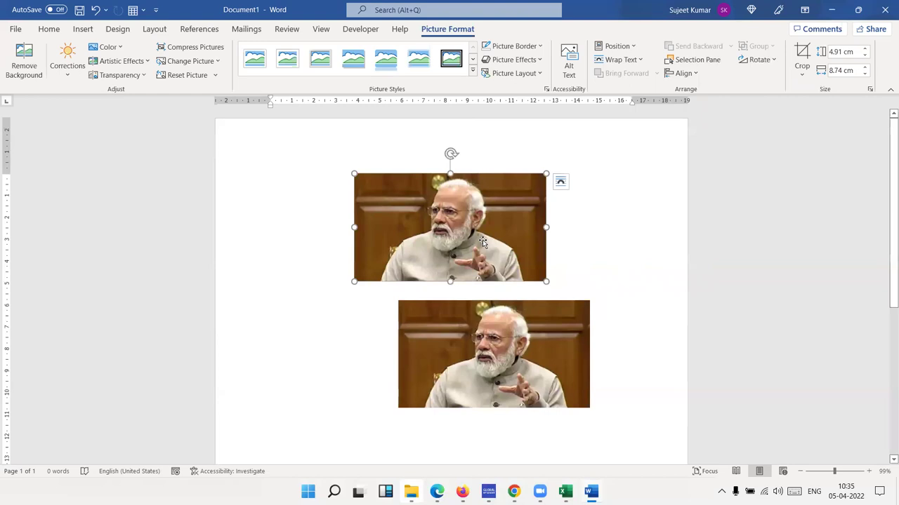
pyautogui.click(616, 45)
pyautogui.click(617, 46)
pyautogui.click(620, 60)
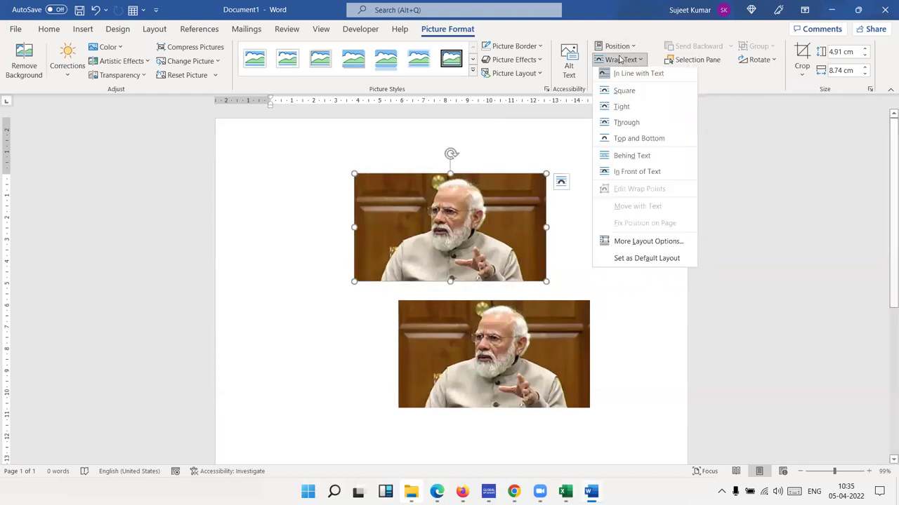
pyautogui.click(641, 124)
pyautogui.moveTo(527, 195); pyautogui.dragTo(549, 286)
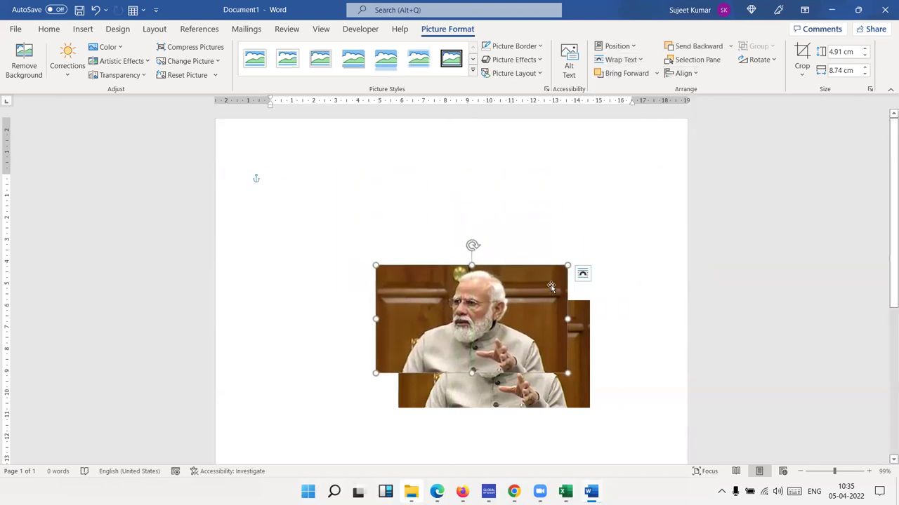
# Step: Align the upper photo over the lower one, bring the lower photo forward, and open the Selection Pane
pyautogui.moveTo(541, 287); pyautogui.dragTo(562, 275)
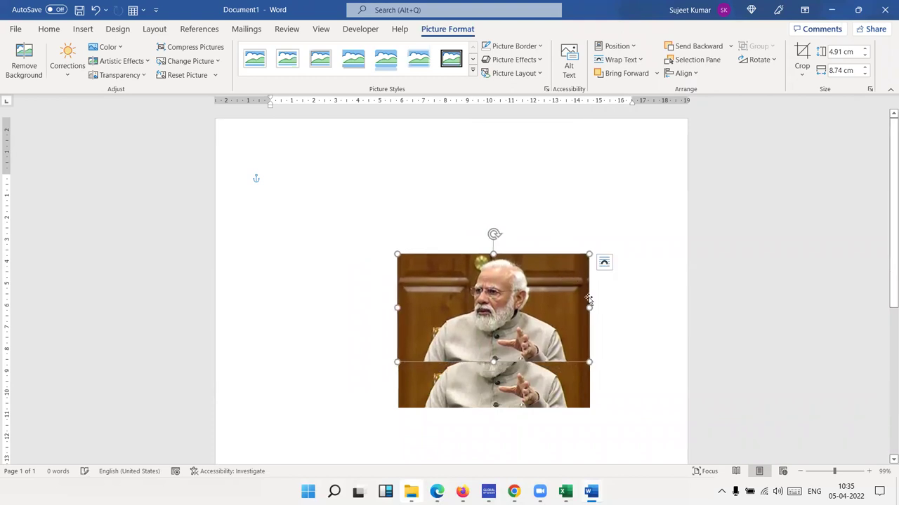
pyautogui.click(520, 395)
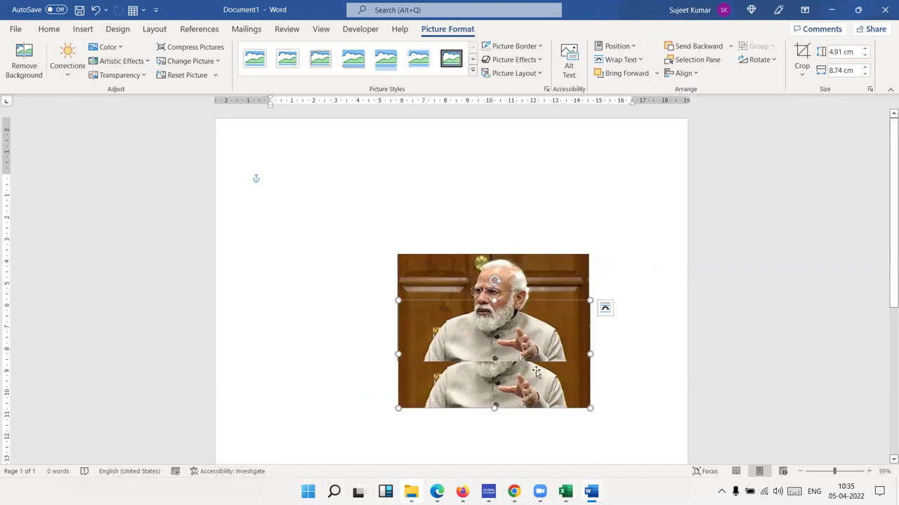
pyautogui.click(618, 73)
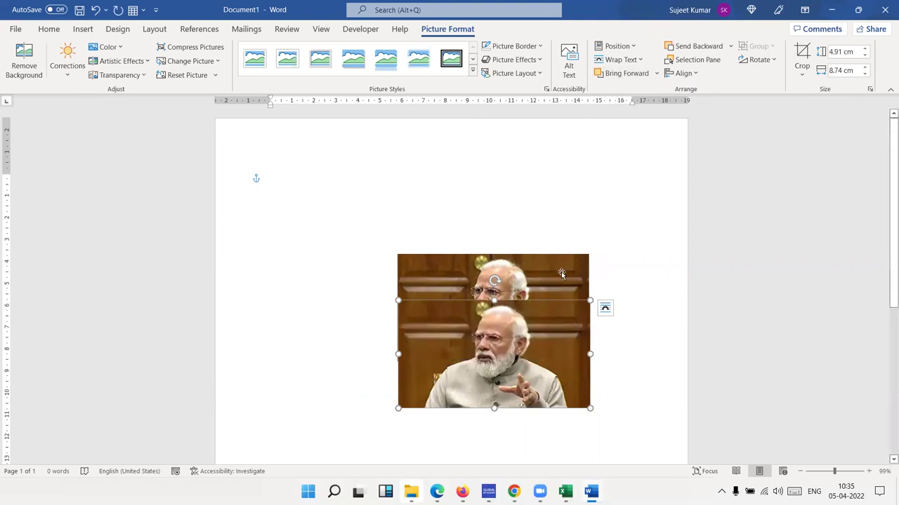
pyautogui.click(687, 46)
pyautogui.click(642, 74)
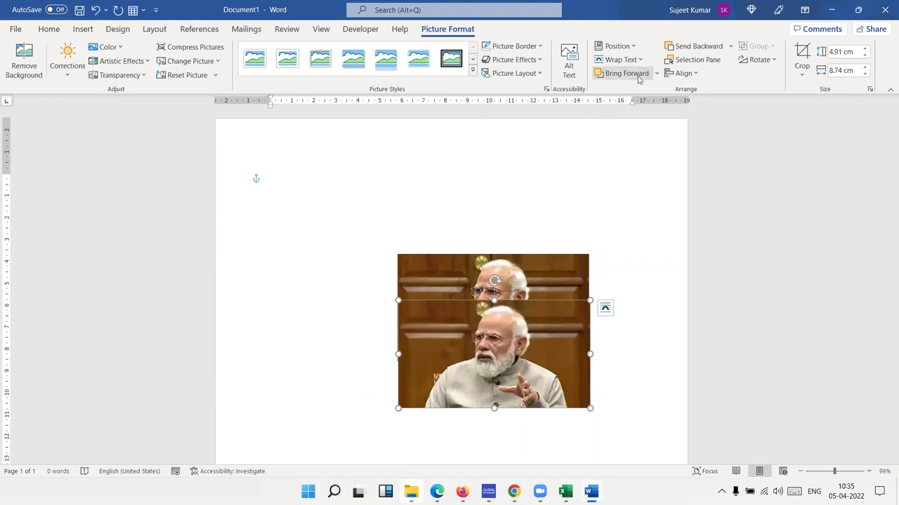
pyautogui.click(696, 60)
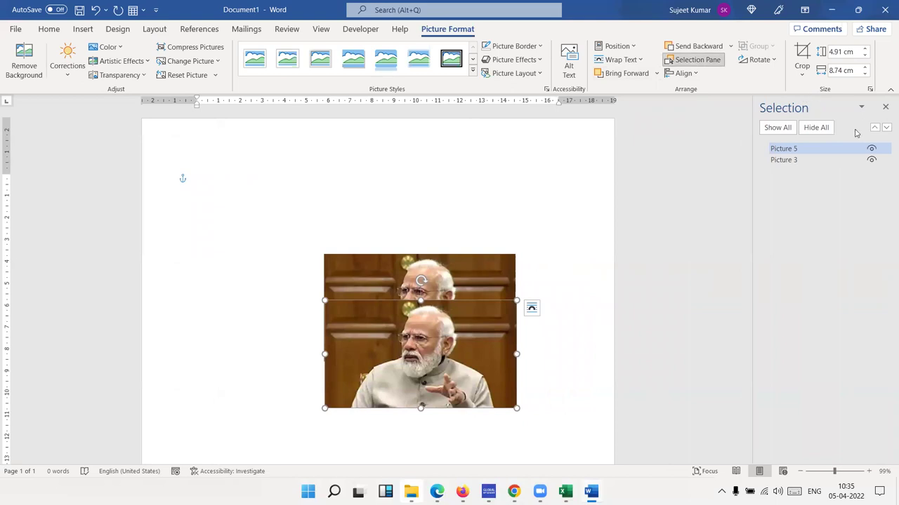
# Step: Toggle the visibility of Picture 5 and Picture 3 repeatedly, ending with Picture 3 hidden
pyautogui.click(871, 149)
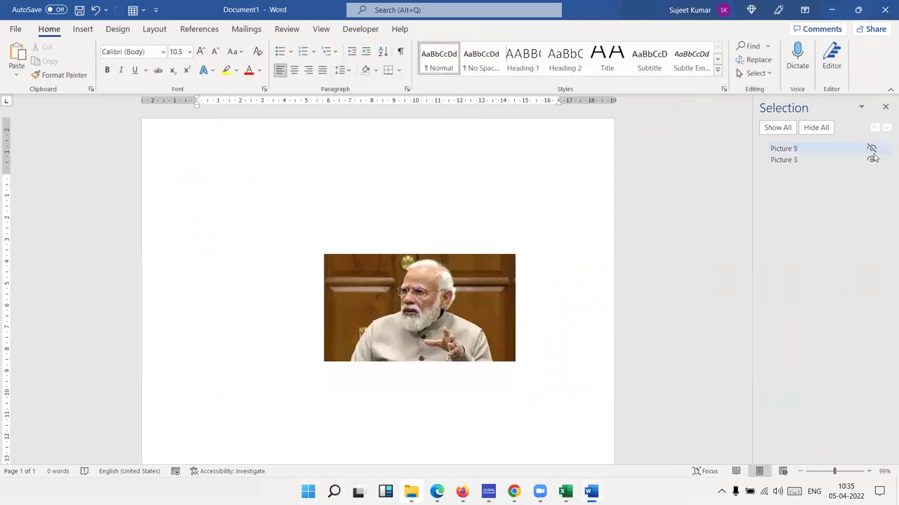
pyautogui.click(871, 159)
pyautogui.click(871, 159)
pyautogui.click(871, 148)
pyautogui.click(870, 148)
pyautogui.click(871, 160)
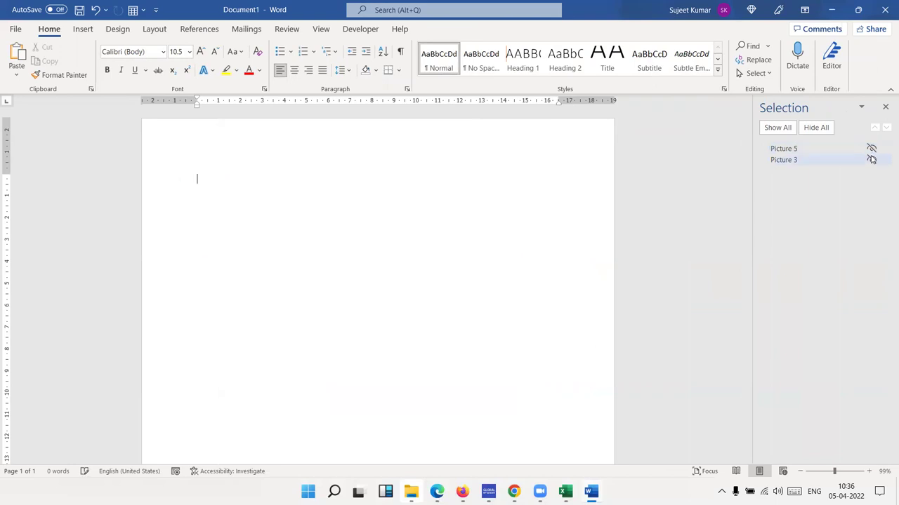
pyautogui.click(871, 159)
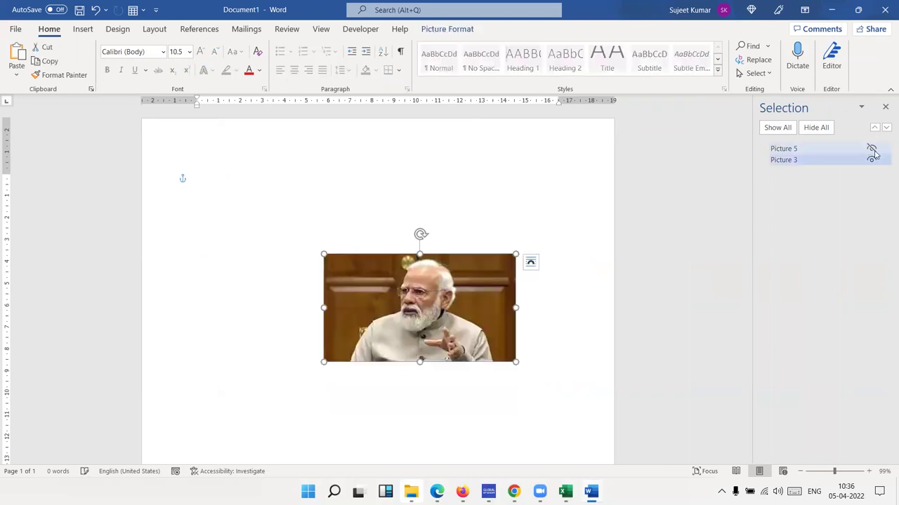
pyautogui.click(870, 148)
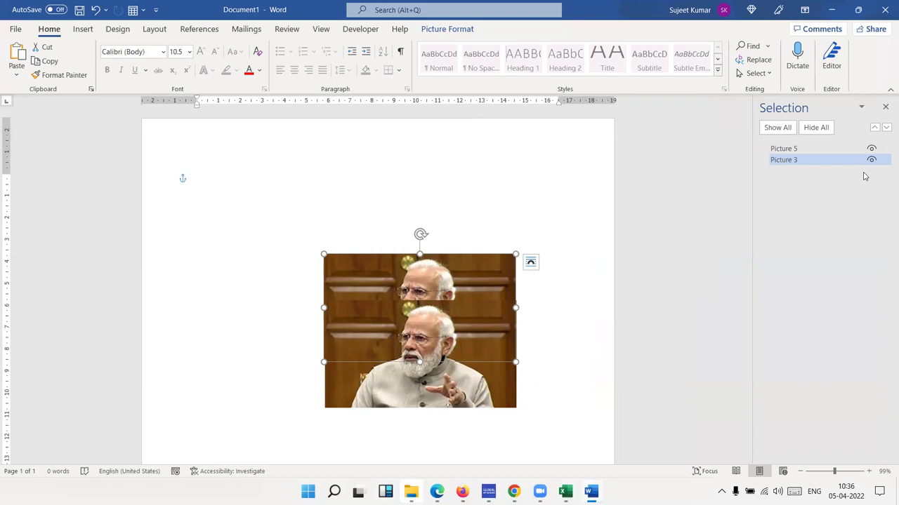
pyautogui.click(871, 159)
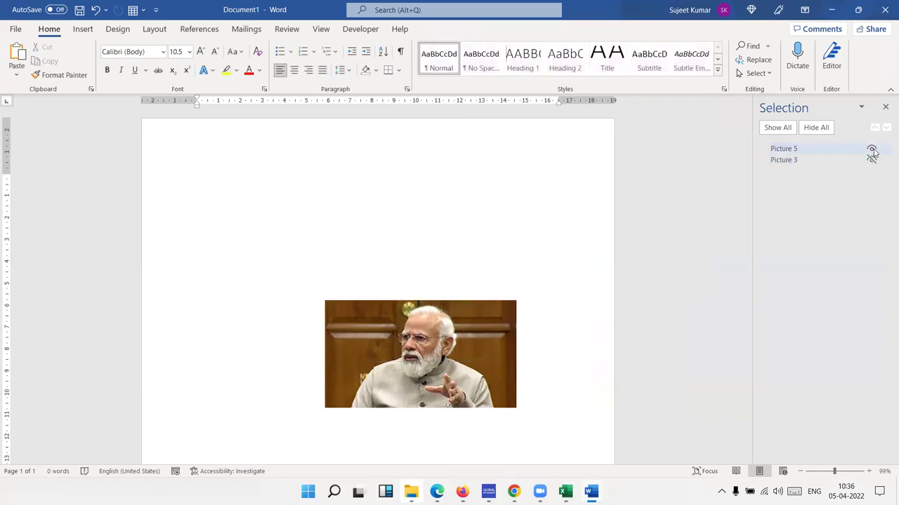
# Step: Hide Picture 5 in the Selection pane, then show Picture 5 and Picture 3 again
pyautogui.click(871, 150)
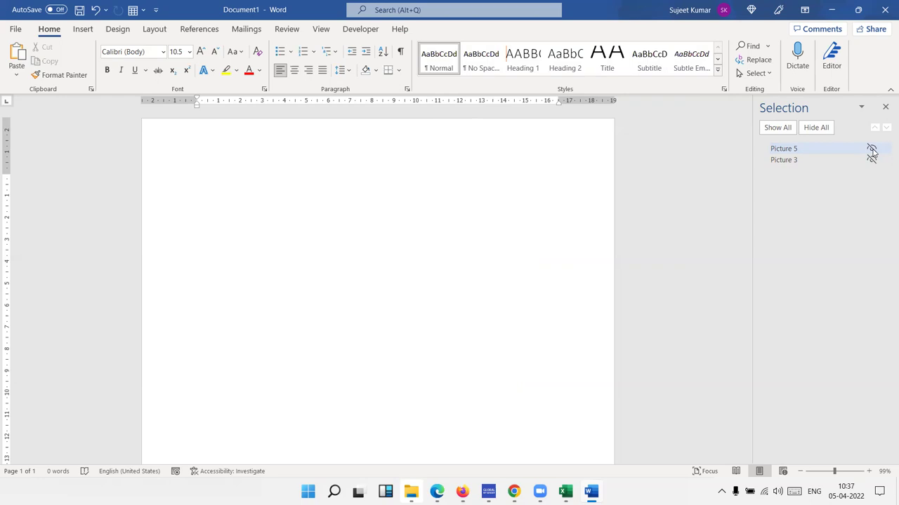
pyautogui.click(871, 149)
pyautogui.click(871, 160)
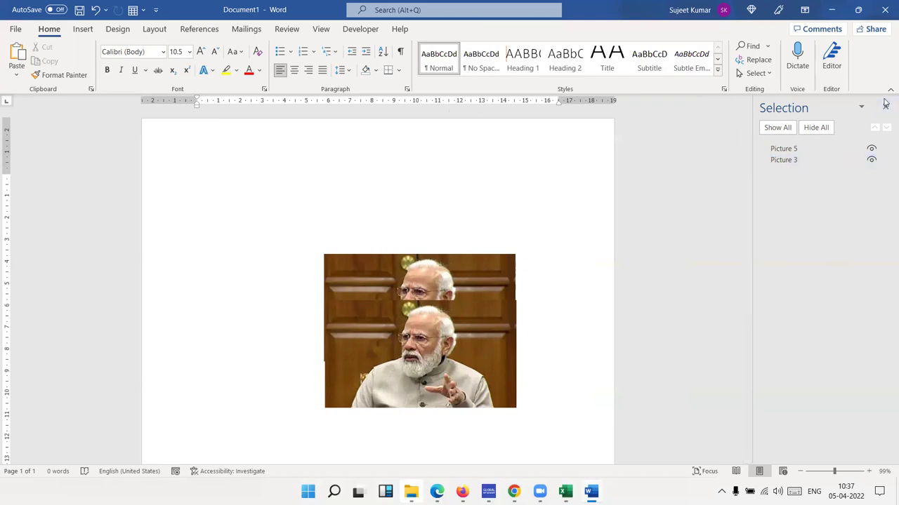
pyautogui.click(87, 32)
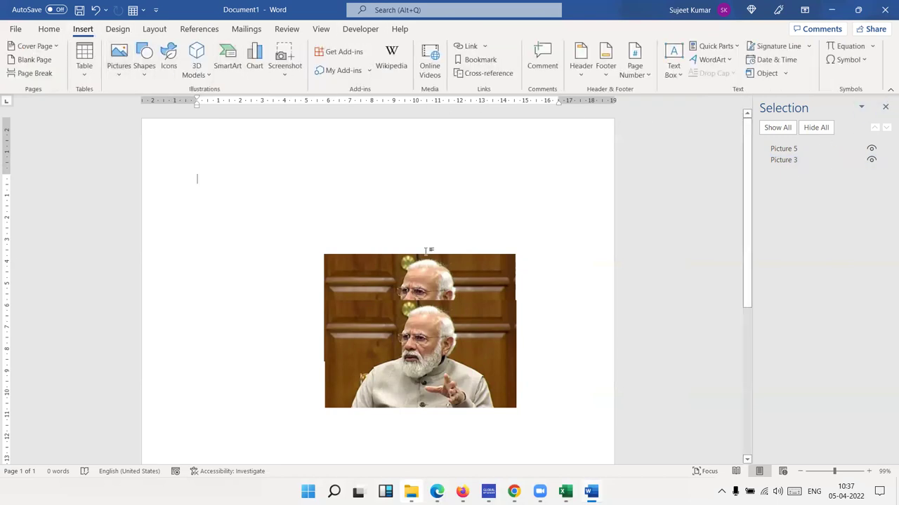
pyautogui.click(429, 302)
# Step: Move the top photo to the upper-left and shrink it to 3.09 × 5.51 cm
pyautogui.click(464, 33)
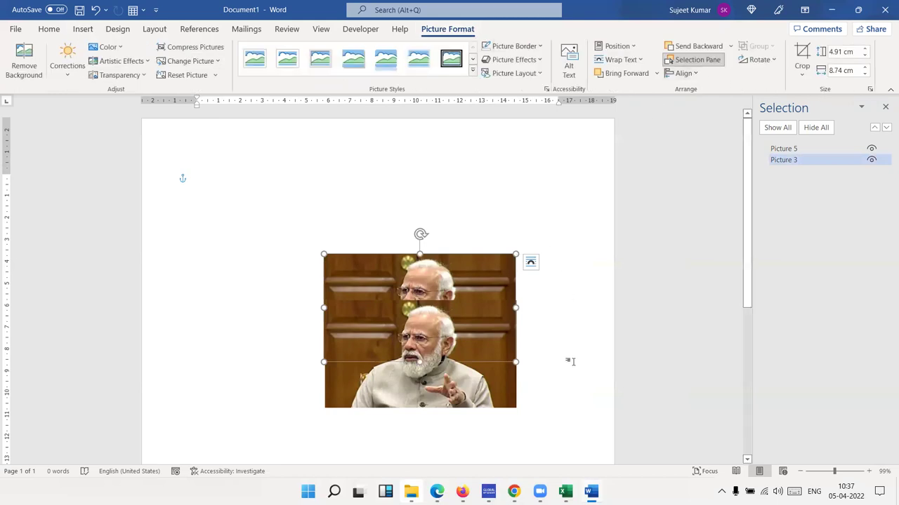
pyautogui.click(307, 177)
pyautogui.moveTo(362, 269)
pyautogui.mouseDown()
pyautogui.moveTo(180, 220)
pyautogui.moveTo(203, 225)
pyautogui.mouseUp()
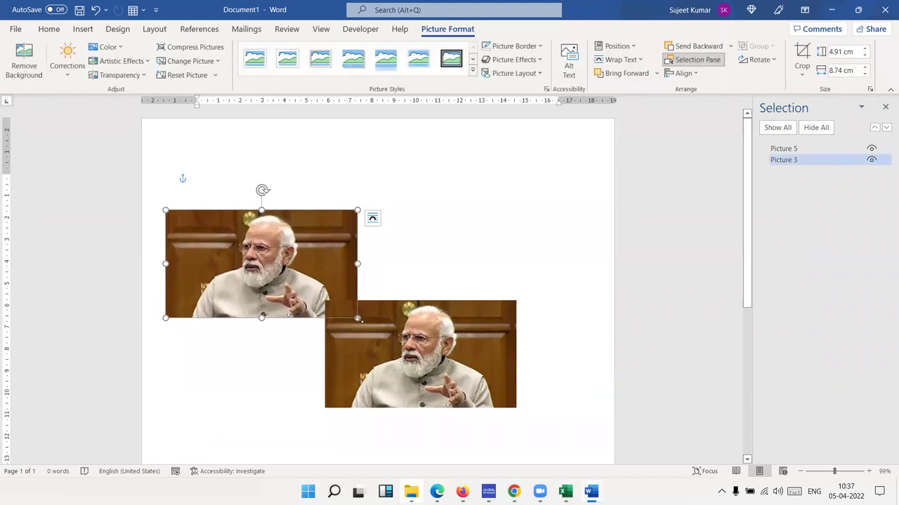
pyautogui.moveTo(358, 318); pyautogui.dragTo(287, 278)
# Step: Shrink Picture 5 proportionally and place it lower, between the other two photos
pyautogui.moveTo(342, 320); pyautogui.dragTo(338, 231)
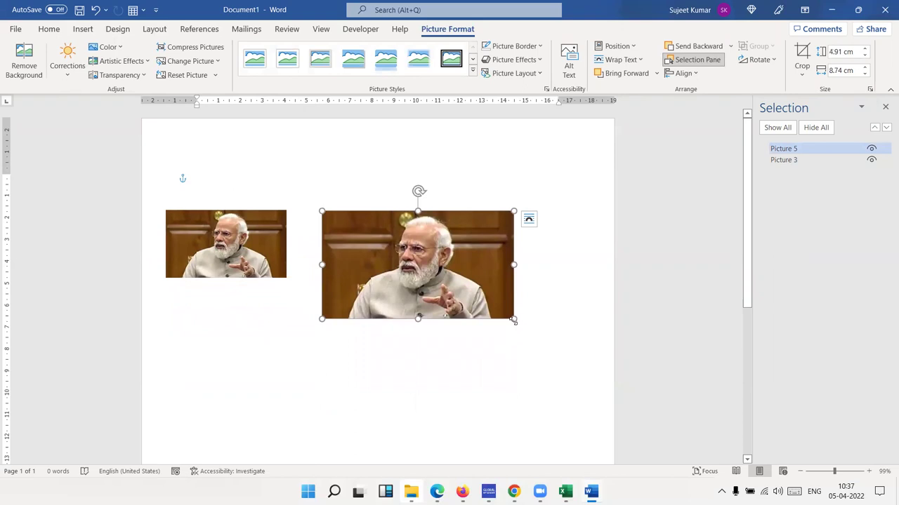
pyautogui.moveTo(513, 319)
pyautogui.mouseDown()
pyautogui.moveTo(400, 254)
pyautogui.moveTo(436, 275)
pyautogui.moveTo(535, 269)
pyautogui.mouseUp()
pyautogui.moveTo(387, 242); pyautogui.dragTo(385, 286)
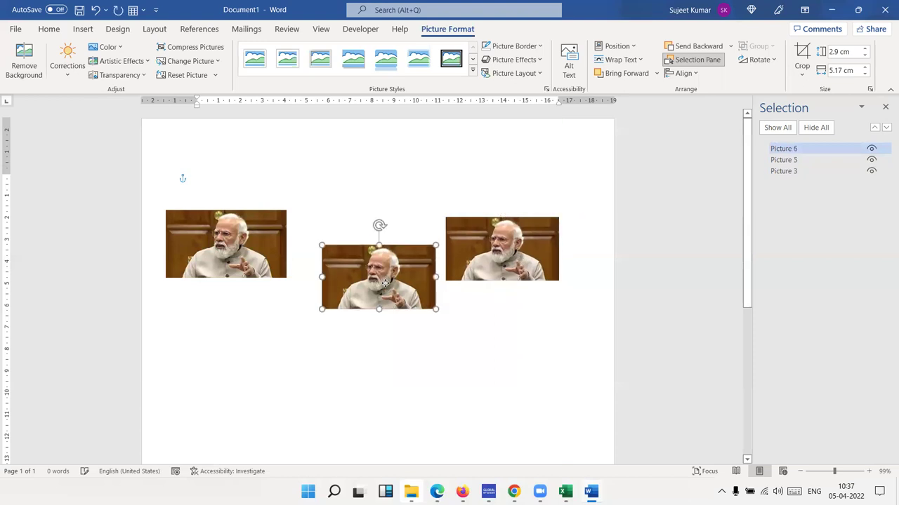
pyautogui.click(215, 258)
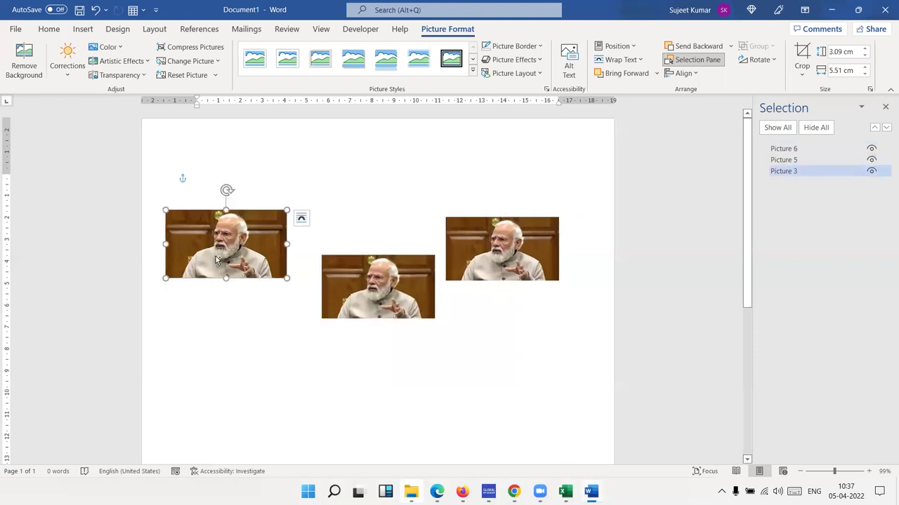
# Step: Select Pictures 3, 5 and 6 together and align their tops
pyautogui.keyDown('ctrl'); pyautogui.click(379, 288); pyautogui.keyUp('ctrl')
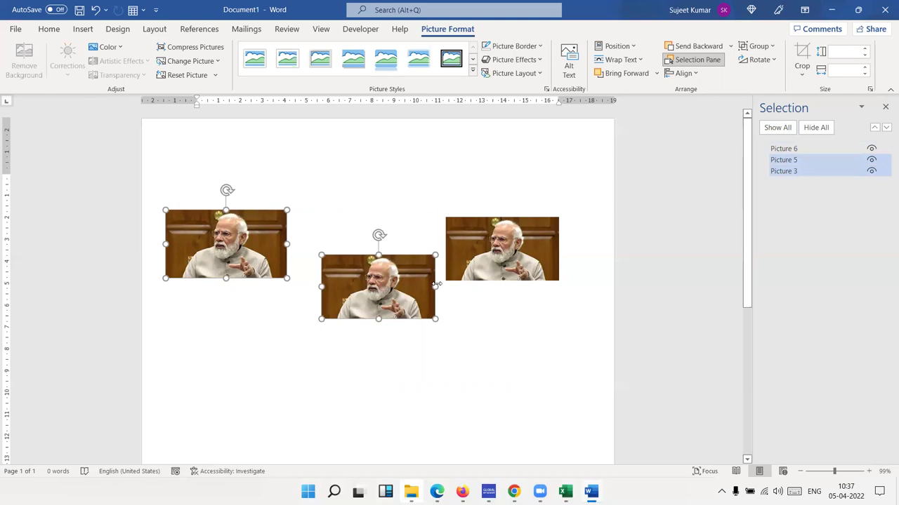
pyautogui.keyDown('ctrl'); pyautogui.click(474, 278); pyautogui.keyUp('ctrl')
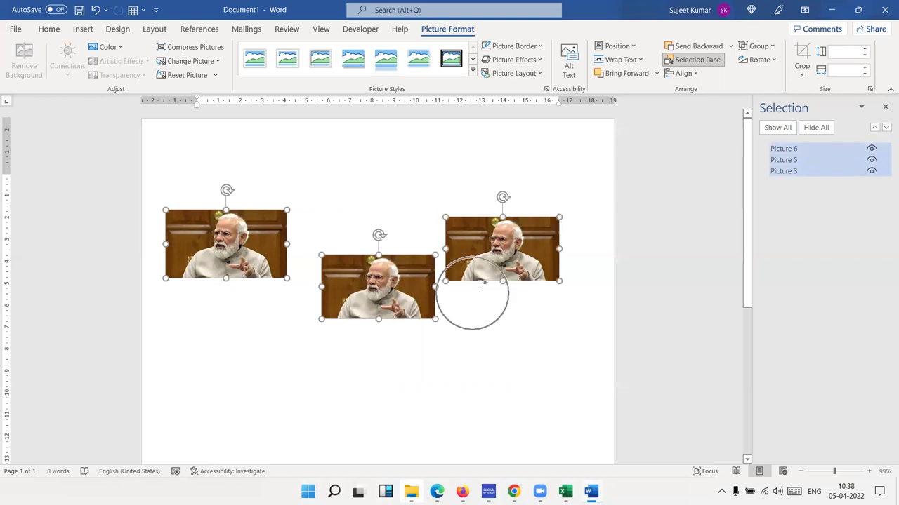
pyautogui.click(685, 73)
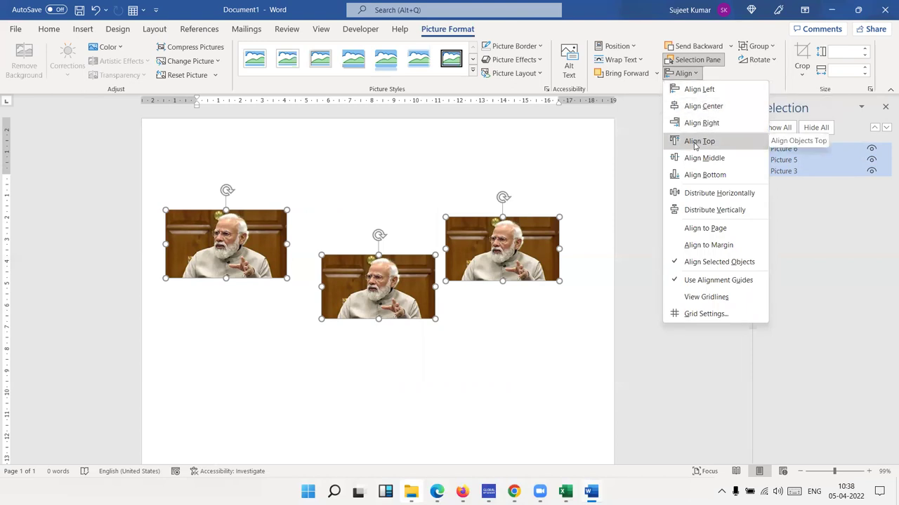
pyautogui.click(695, 143)
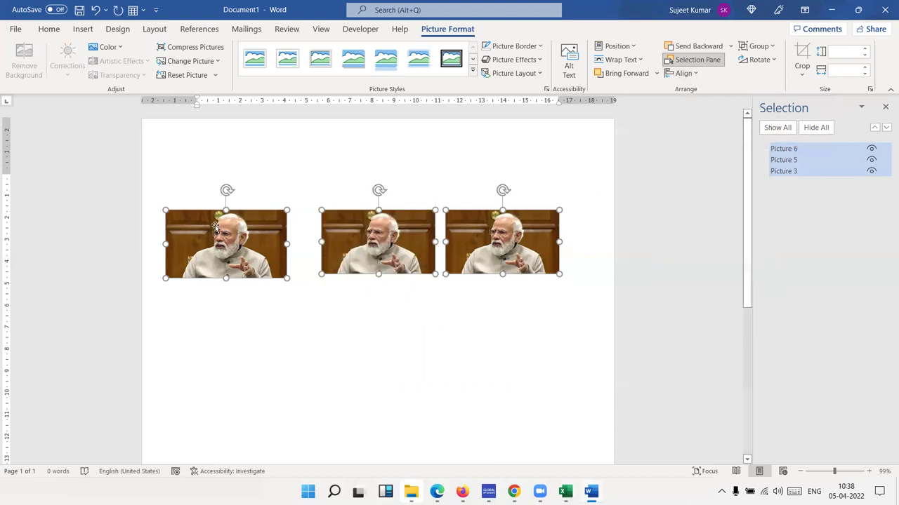
# Step: Distribute the three photos horizontally so they are evenly spaced in the row
pyautogui.click(688, 76)
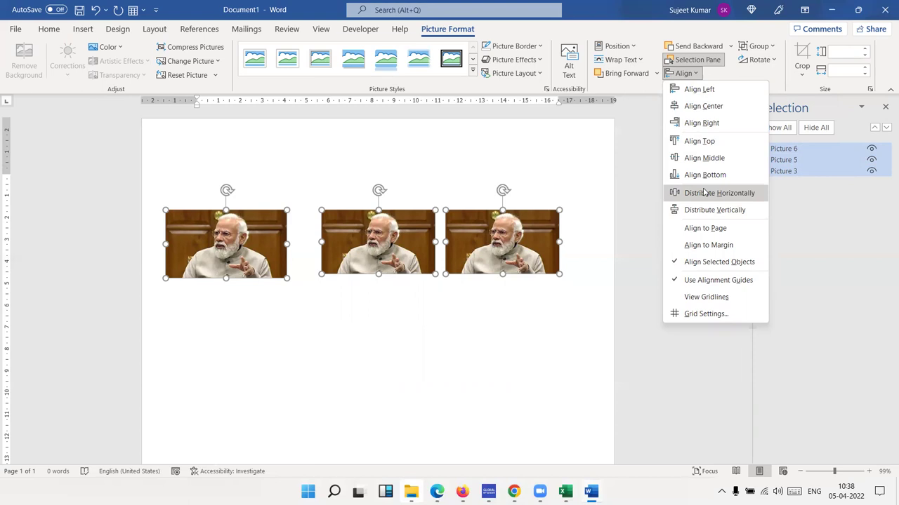
pyautogui.click(704, 192)
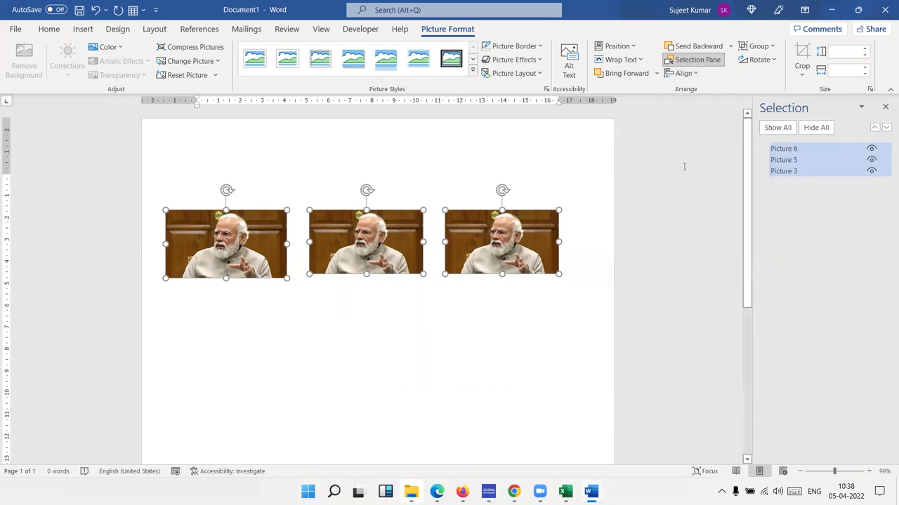
pyautogui.click(682, 73)
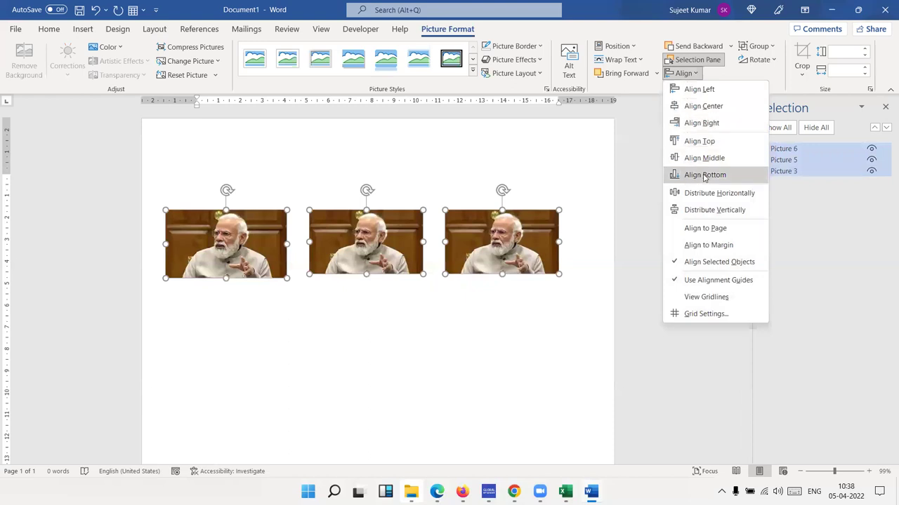
pyautogui.click(662, 274)
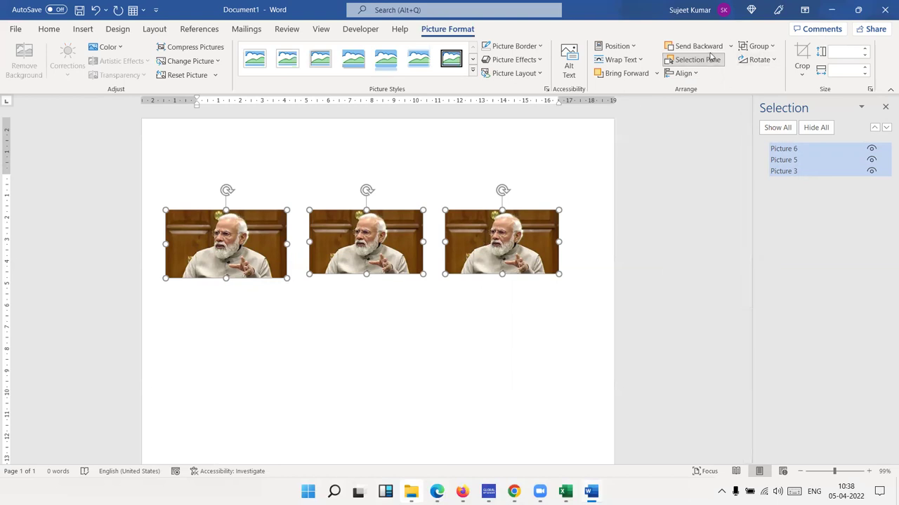
# Step: Group the three photos into a single group, Group 7
pyautogui.click(751, 47)
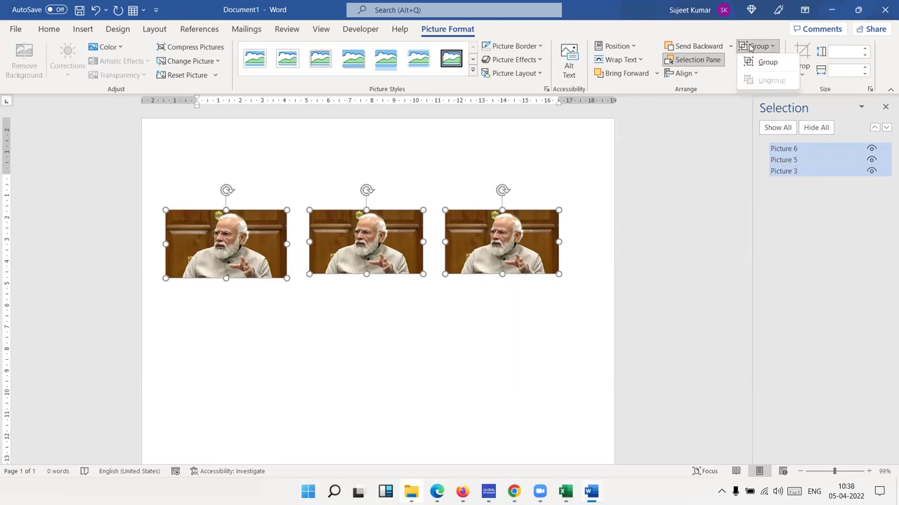
pyautogui.click(767, 61)
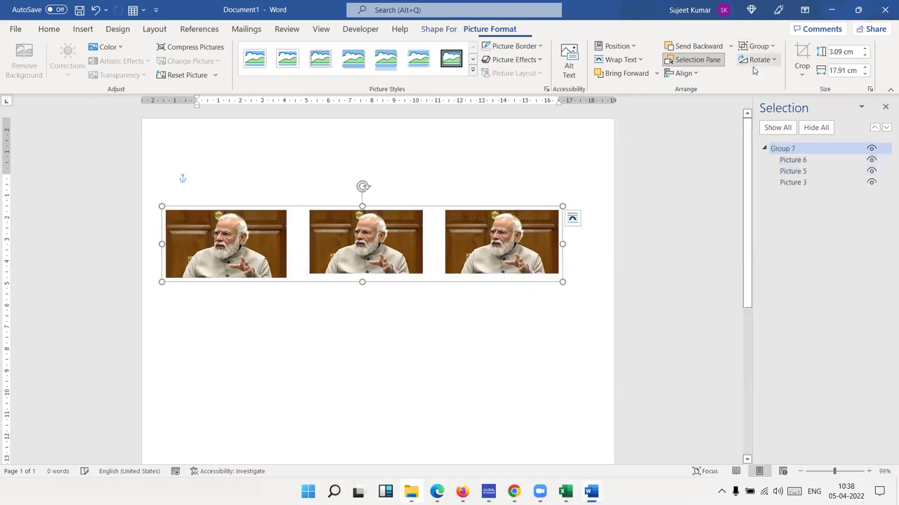
pyautogui.click(516, 415)
# Step: Move the photo group slightly up and right and set its height to 3.2 cm
pyautogui.moveTo(422, 280)
pyautogui.mouseDown()
pyautogui.moveTo(460, 256)
pyautogui.moveTo(434, 264)
pyautogui.mouseUp()
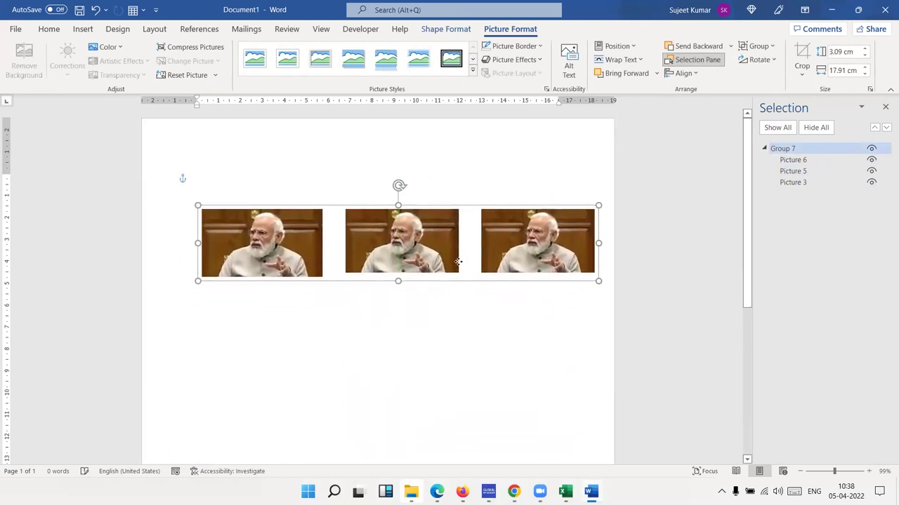
pyautogui.moveTo(433, 263); pyautogui.dragTo(452, 255)
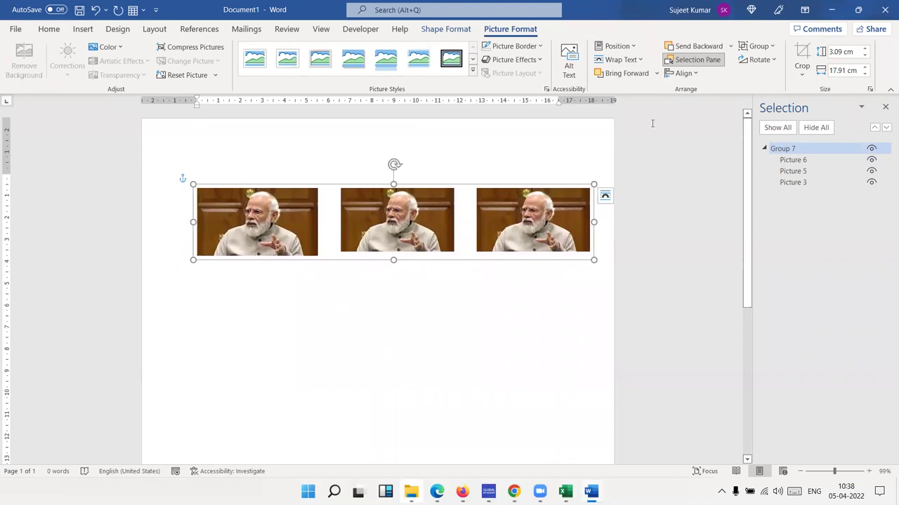
pyautogui.click(749, 61)
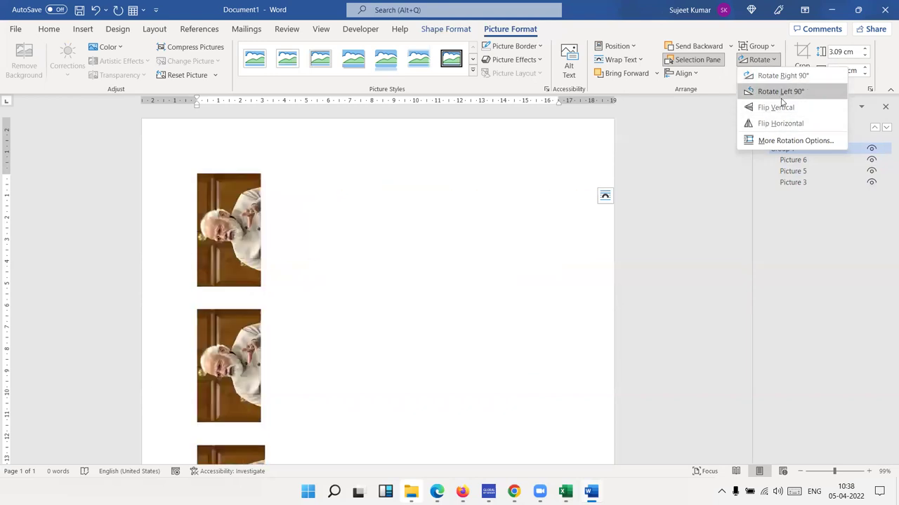
pyautogui.click(865, 52)
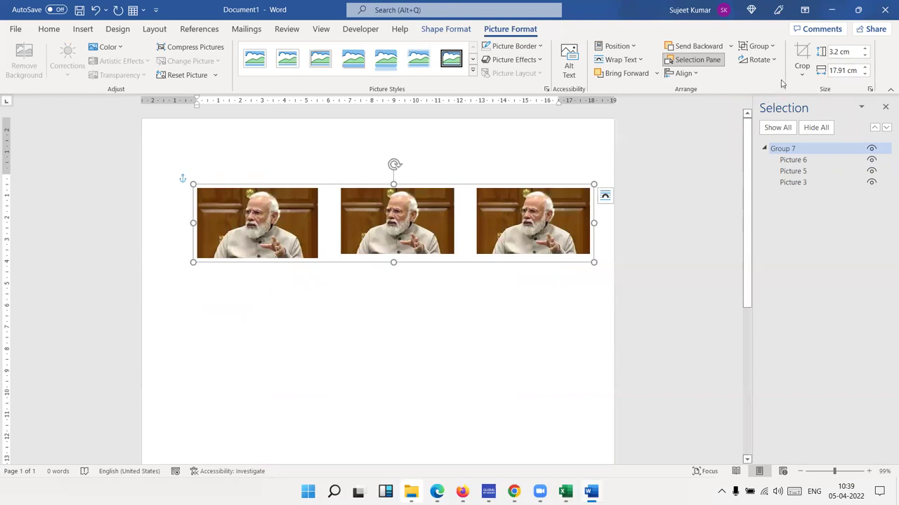
# Step: Delete two of the photos and enlarge the remaining one to about 7.38 × 12.71 cm
pyautogui.click(509, 237)
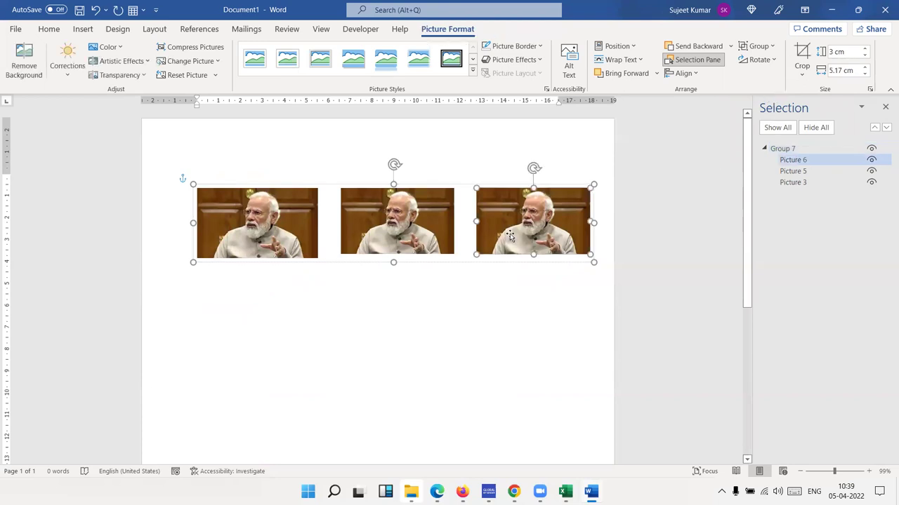
pyautogui.press('Delete')
pyautogui.click(427, 241)
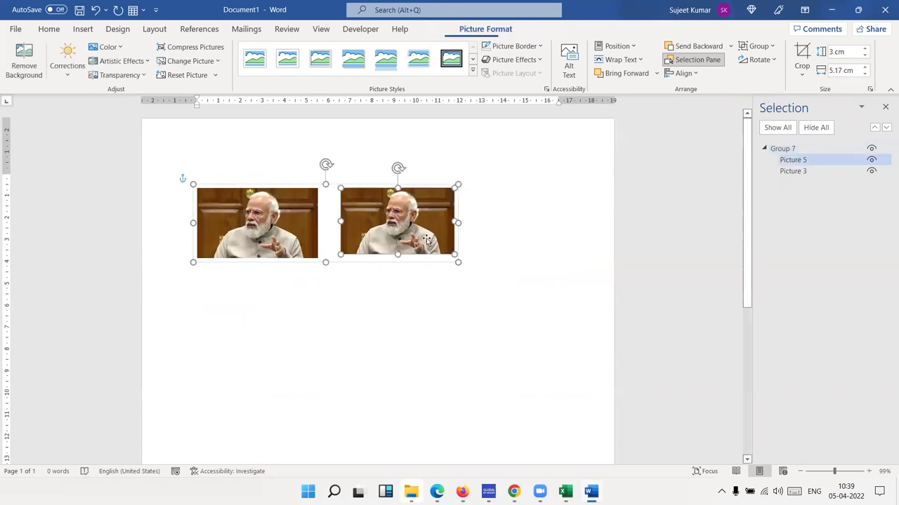
pyautogui.press('Delete')
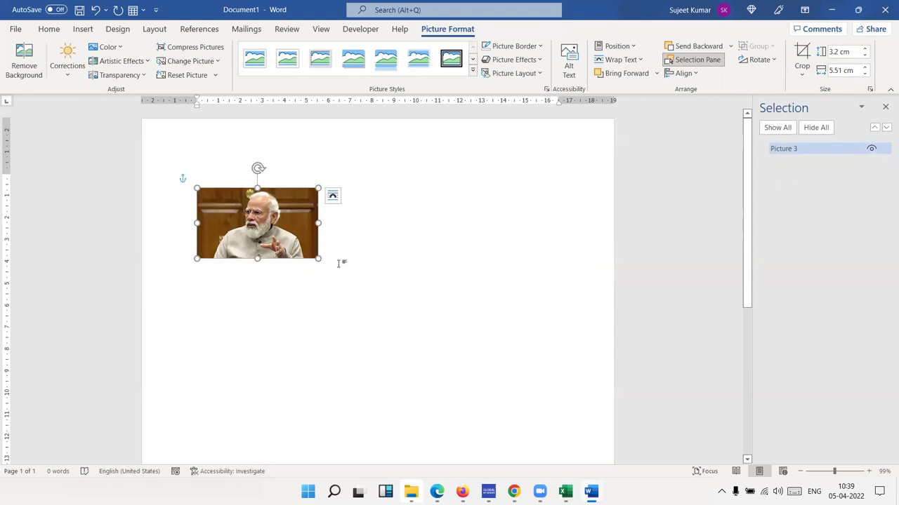
pyautogui.moveTo(319, 259); pyautogui.dragTo(476, 350)
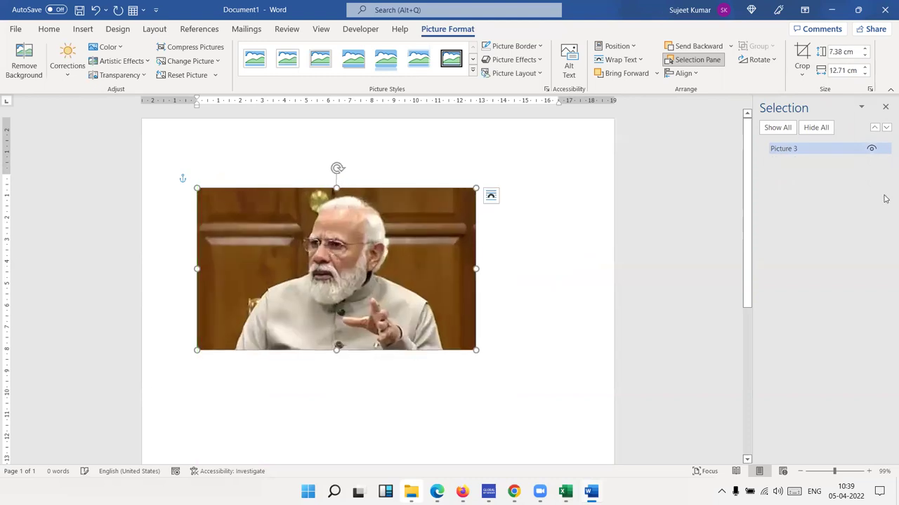
# Step: Stretch the remaining photo wider to 15.62 cm
pyautogui.click(802, 54)
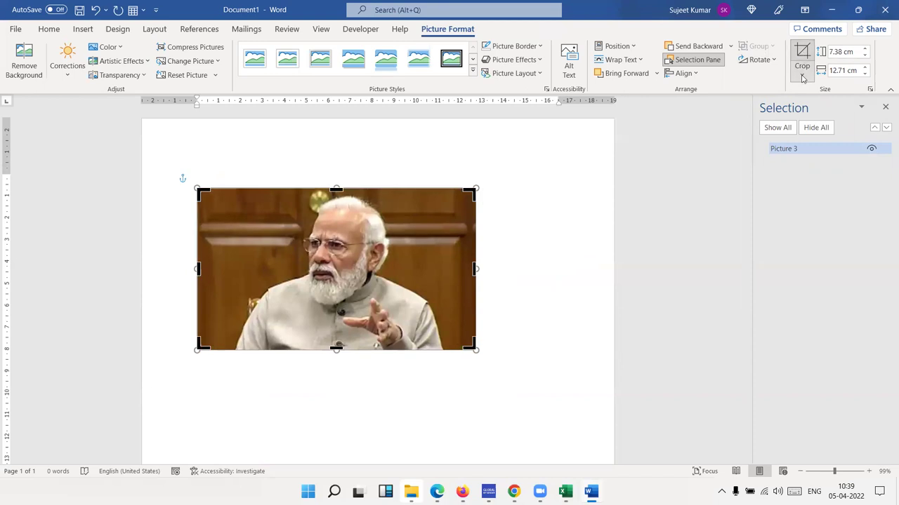
pyautogui.click(802, 76)
pyautogui.click(811, 94)
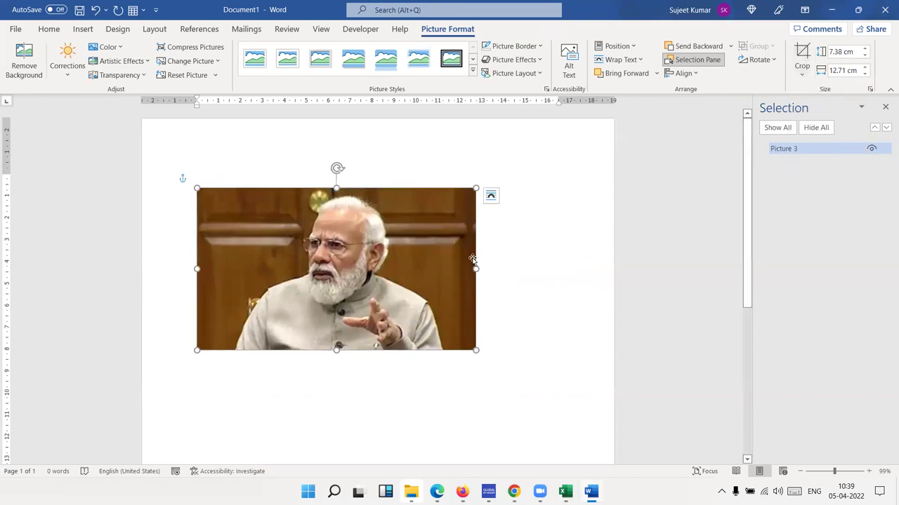
pyautogui.moveTo(477, 269); pyautogui.dragTo(540, 270)
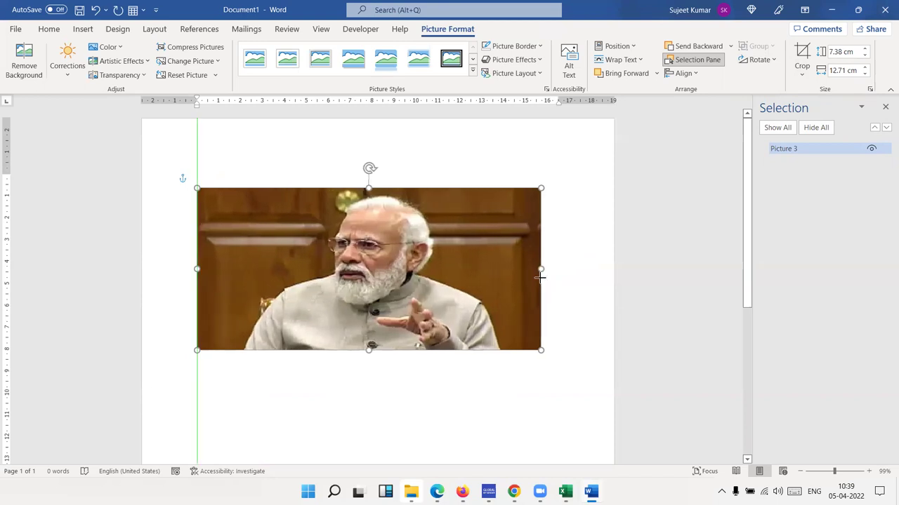
# Step: Crop strips off the photo's right, left and top edges, leaving about 7 × 11.89 cm
pyautogui.click(802, 55)
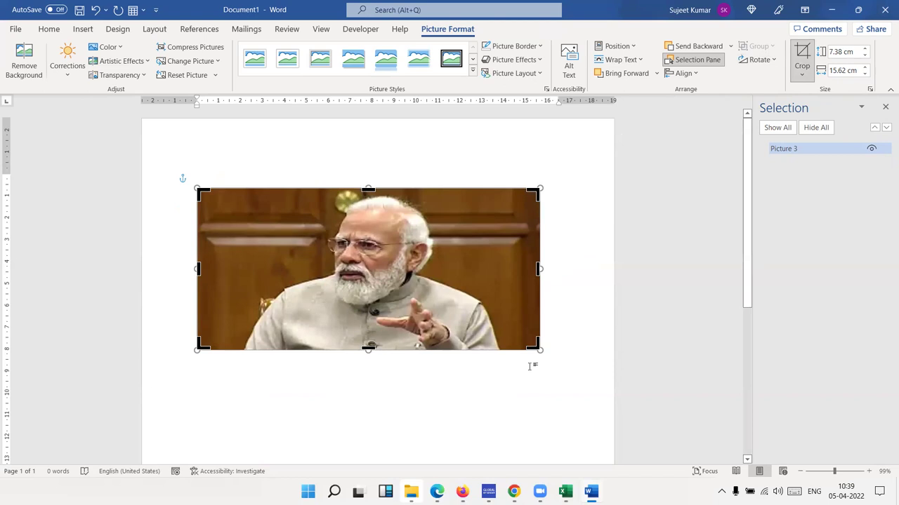
pyautogui.moveTo(533, 342); pyautogui.dragTo(497, 347)
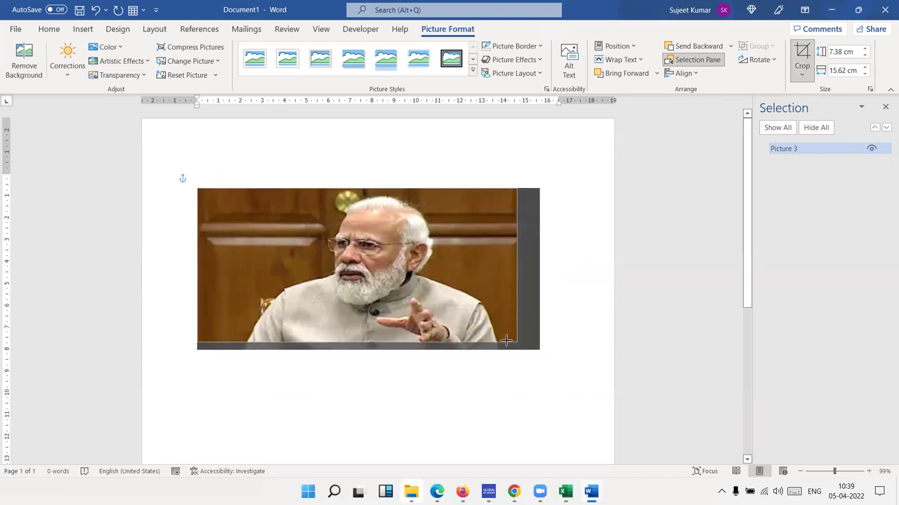
pyautogui.moveTo(201, 344); pyautogui.dragTo(240, 347)
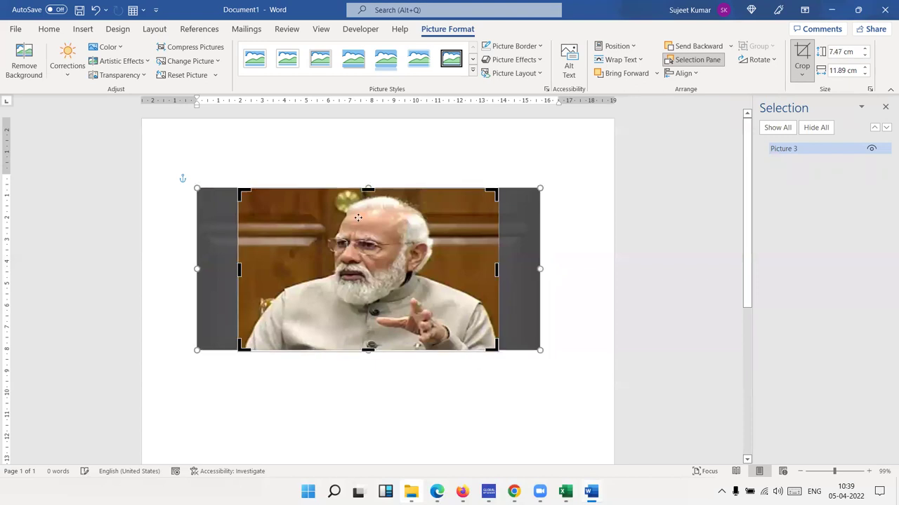
pyautogui.moveTo(368, 191); pyautogui.dragTo(368, 201)
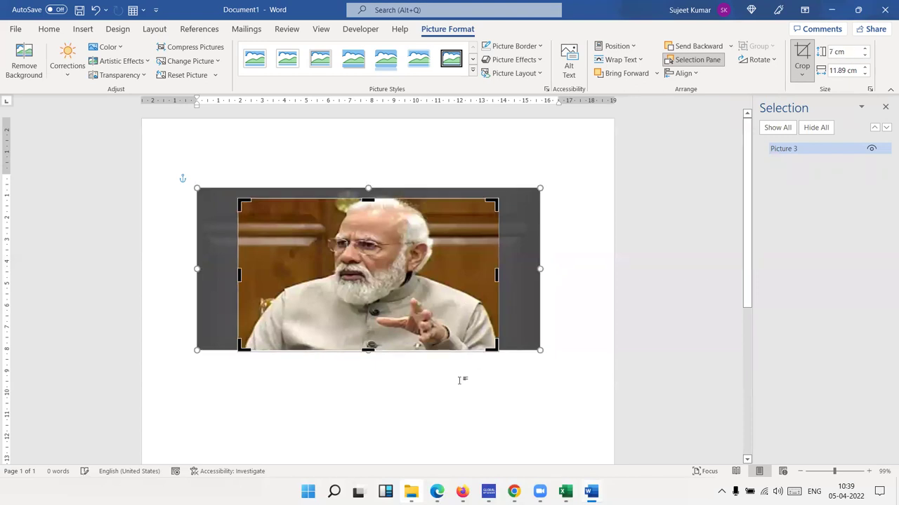
pyautogui.click(430, 414)
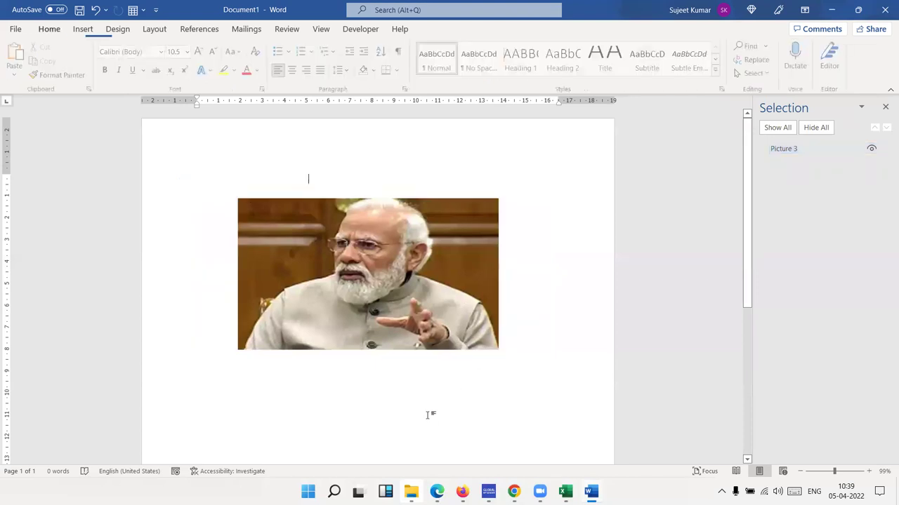
# Step: Review the cropped photo's layout options, then show the Insert Pictures source list
pyautogui.click(442, 333)
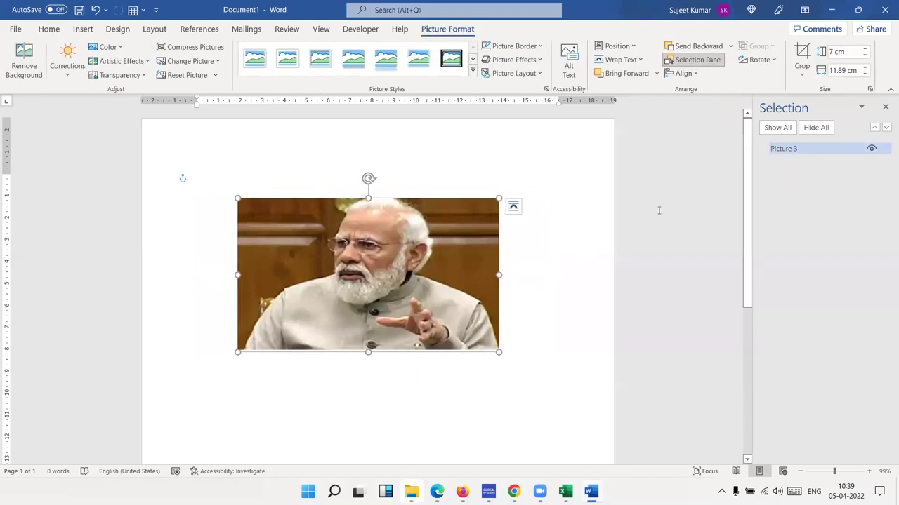
pyautogui.click(802, 76)
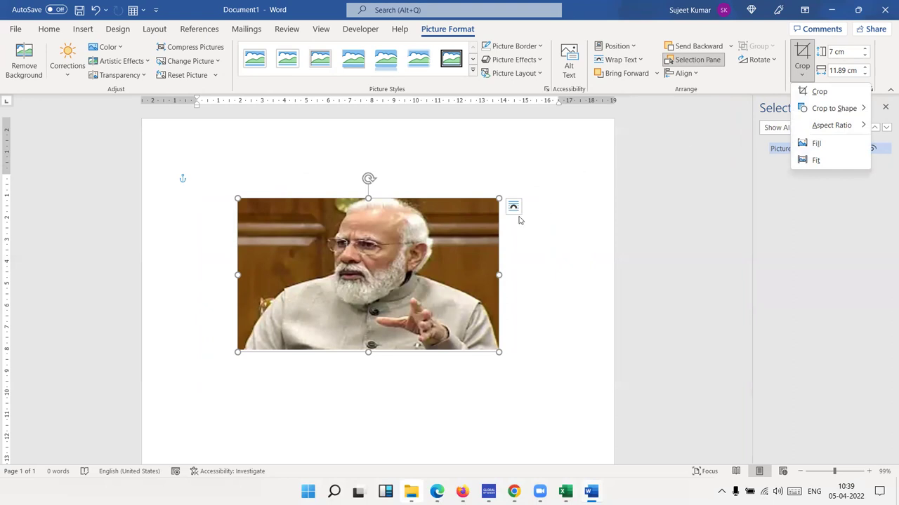
pyautogui.click(457, 244)
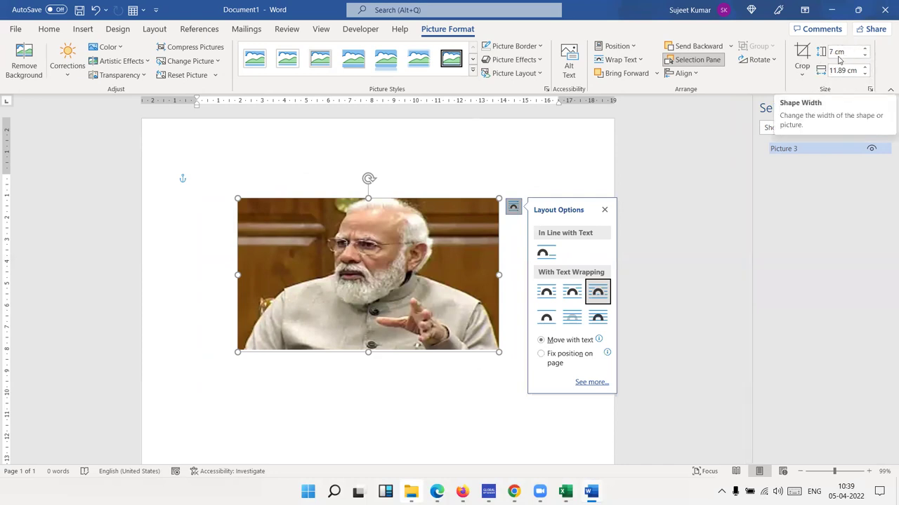
pyautogui.click(837, 51)
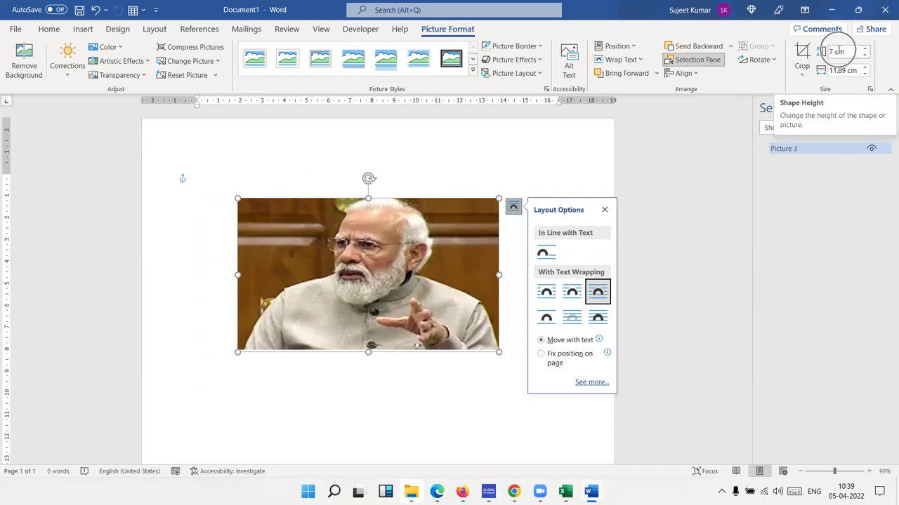
pyautogui.click(91, 30)
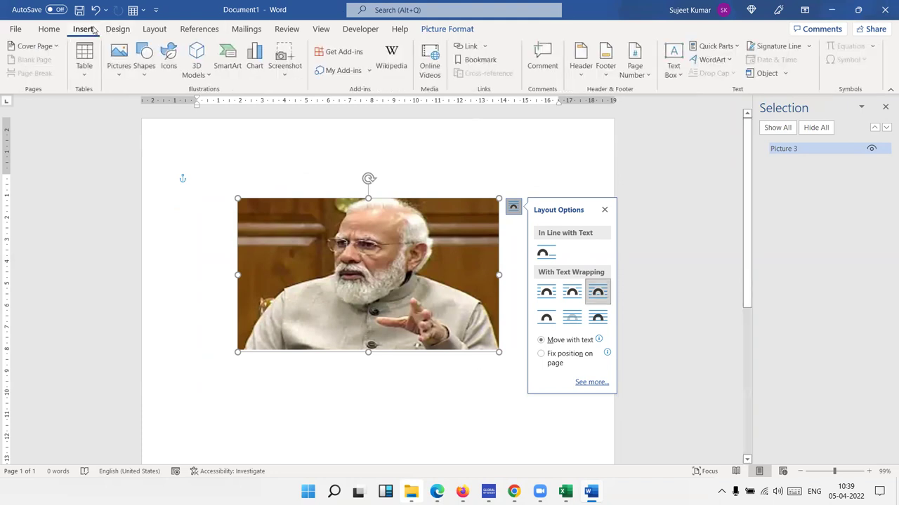
pyautogui.click(119, 70)
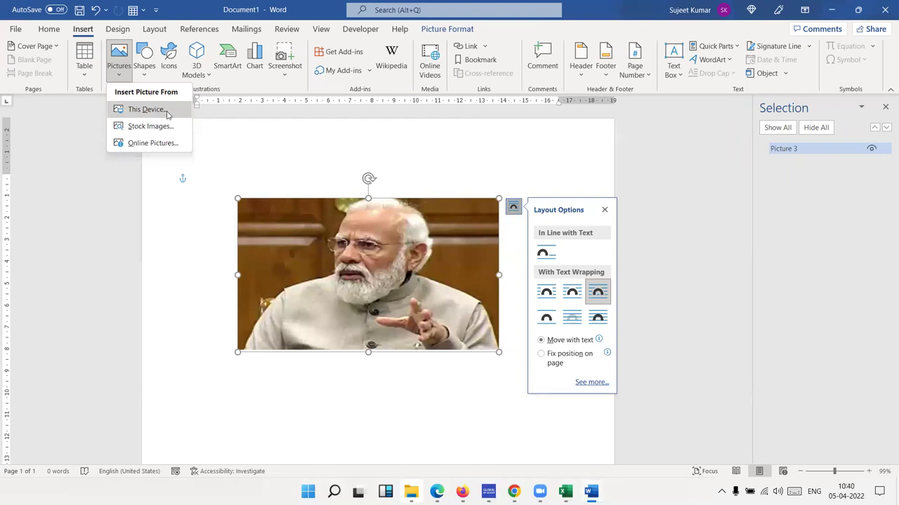
# Step: Insert the 'gpt' Google Sheets Pivot Tables image from the Pictures folder on this device
pyautogui.click(166, 114)
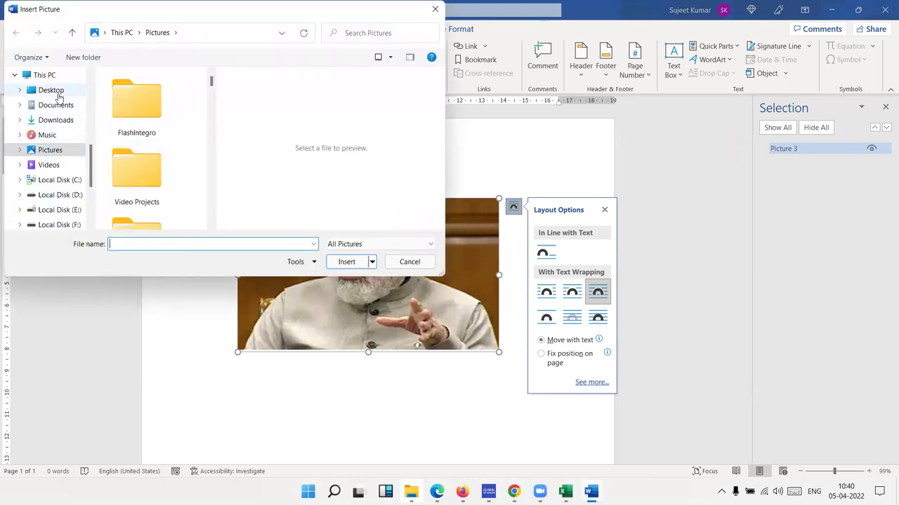
pyautogui.click(58, 95)
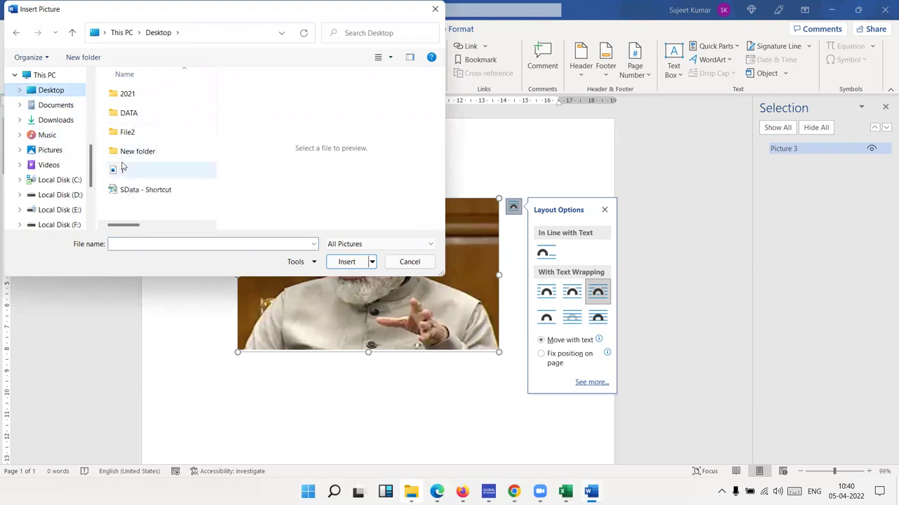
pyautogui.click(121, 170)
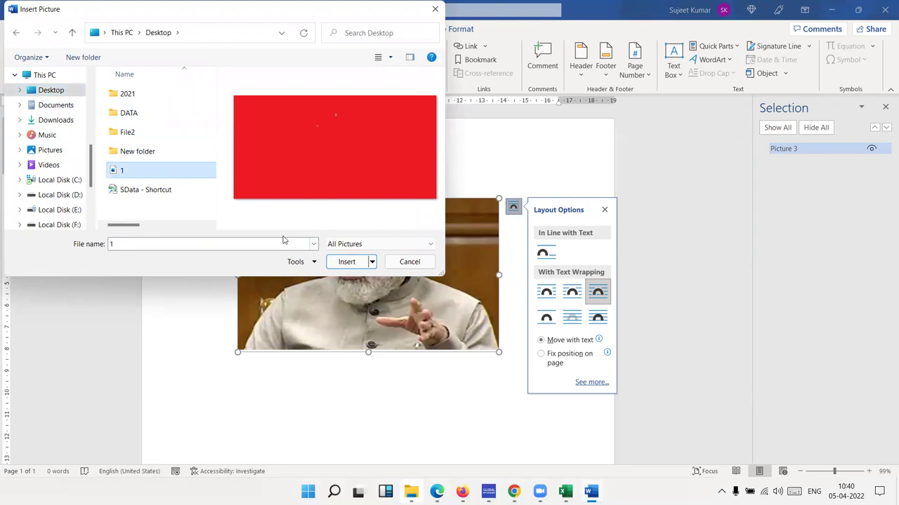
pyautogui.click(51, 150)
pyautogui.scroll(-1, 137, 174)
pyautogui.scroll(-3, 138, 173)
pyautogui.click(144, 199)
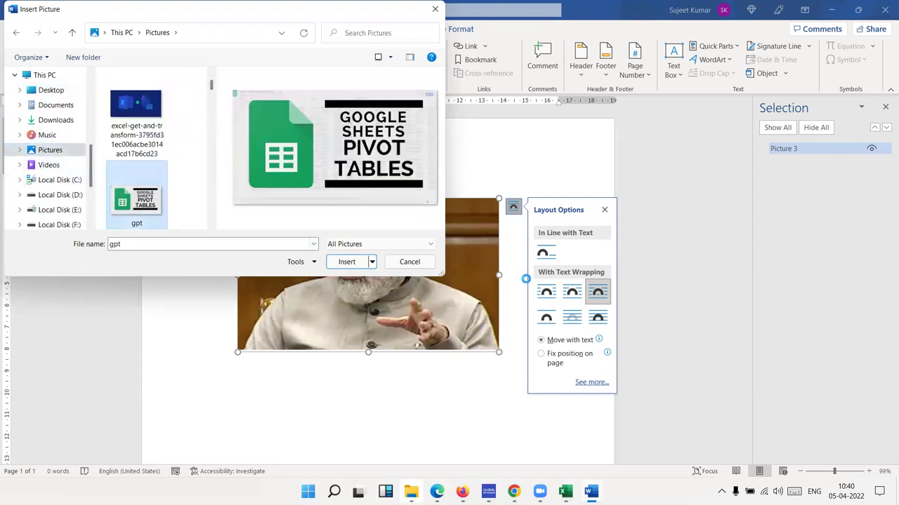
pyautogui.click(347, 263)
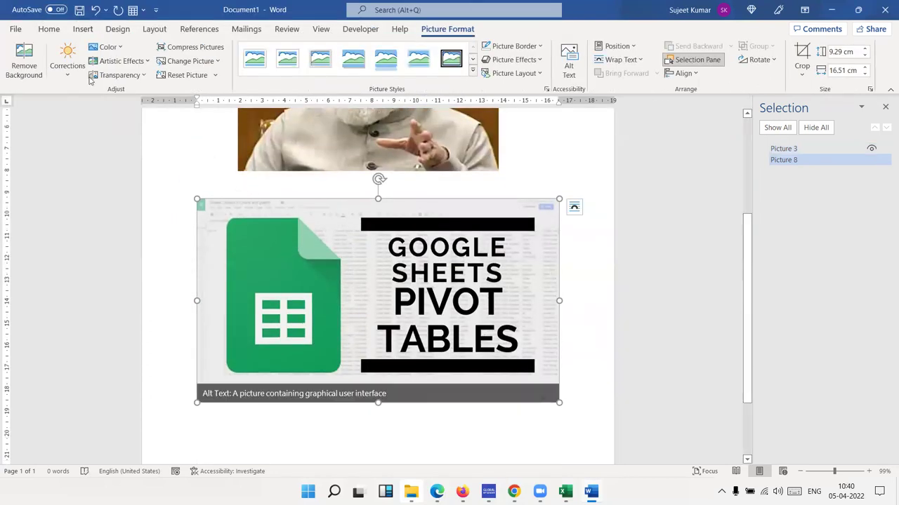
# Step: Open the Stock Images library and scroll through its pictures
pyautogui.click(85, 30)
pyautogui.click(117, 79)
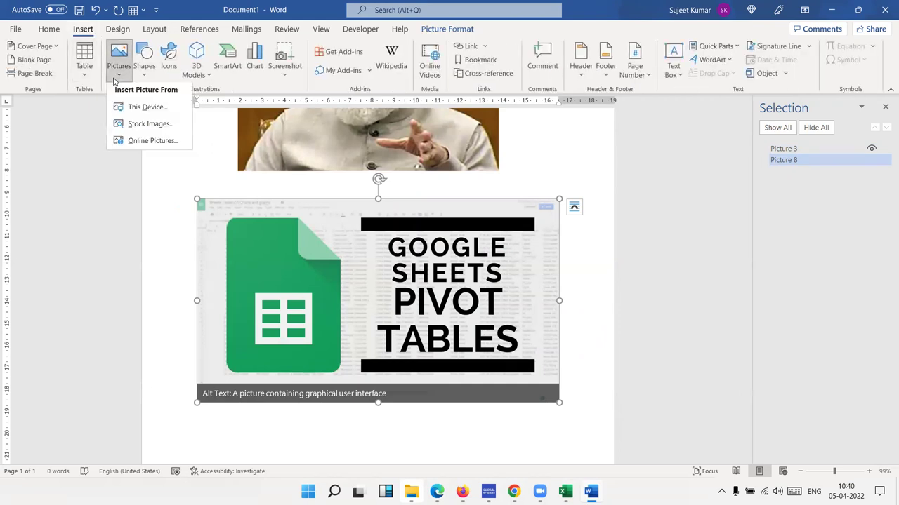
pyautogui.click(132, 127)
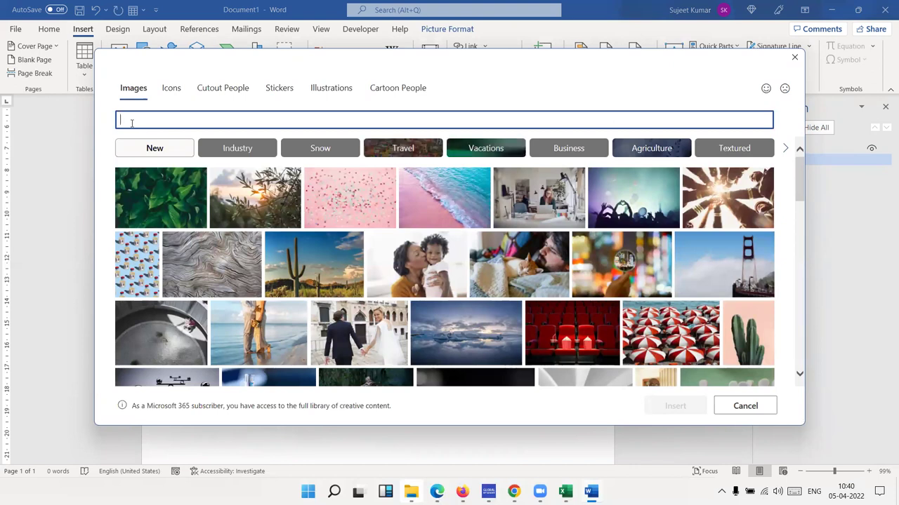
pyautogui.scroll(-3, 479, 291)
pyautogui.scroll(-3, 479, 290)
pyautogui.scroll(-5, 478, 290)
pyautogui.scroll(-3, 479, 290)
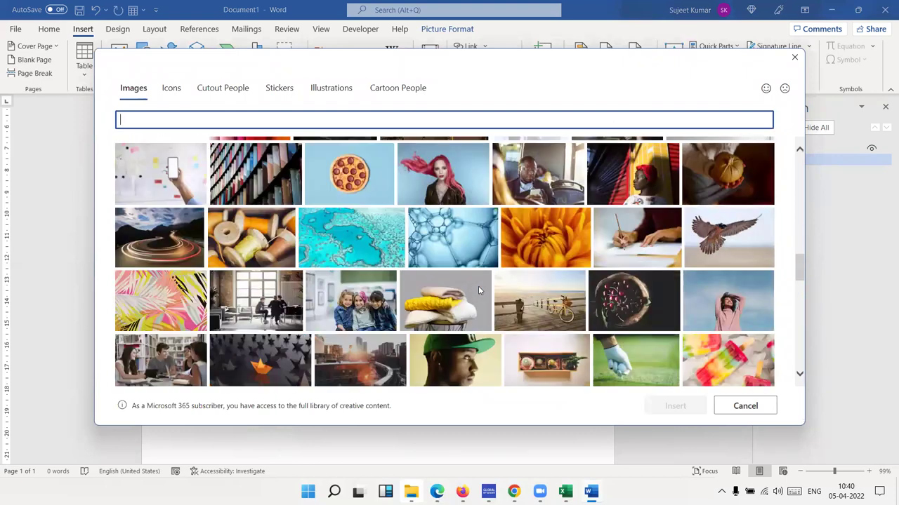
pyautogui.scroll(-3, 478, 286)
# Step: Browse the stock categories and insert the Cartoon People woman in a skirt
pyautogui.click(171, 90)
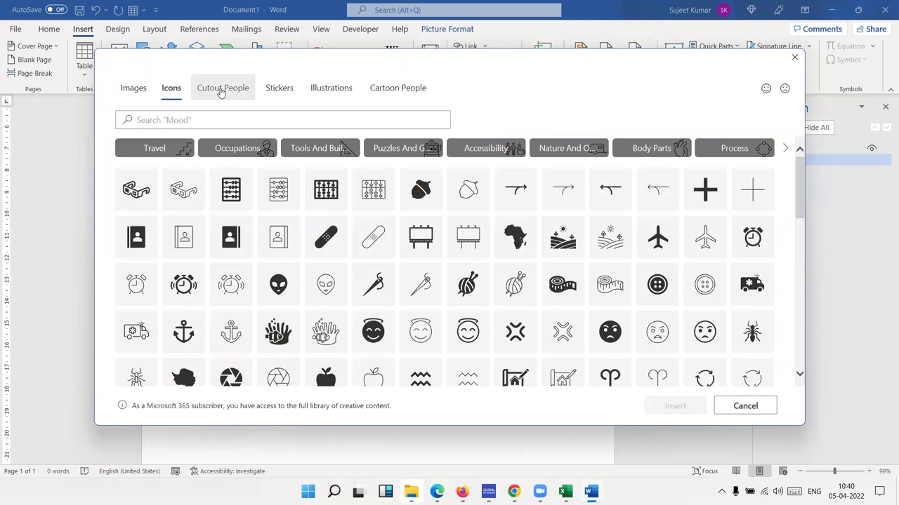
pyautogui.click(222, 89)
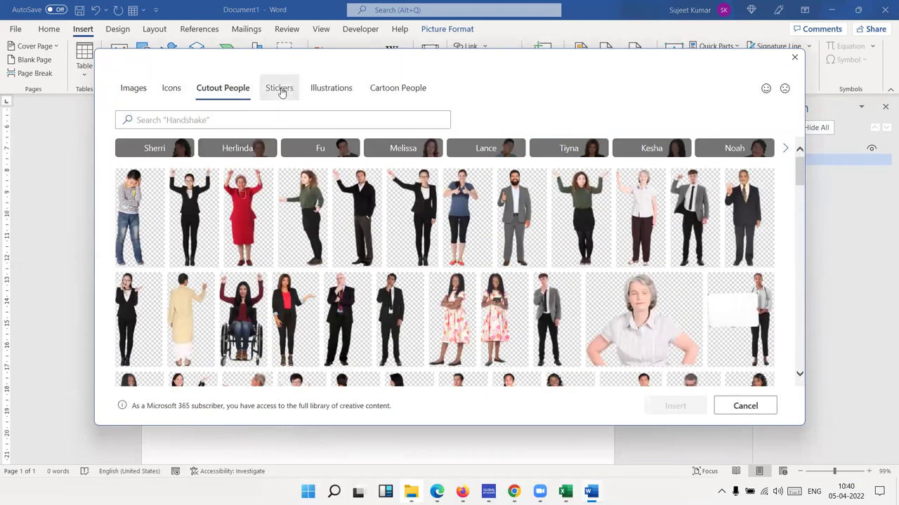
pyautogui.click(279, 88)
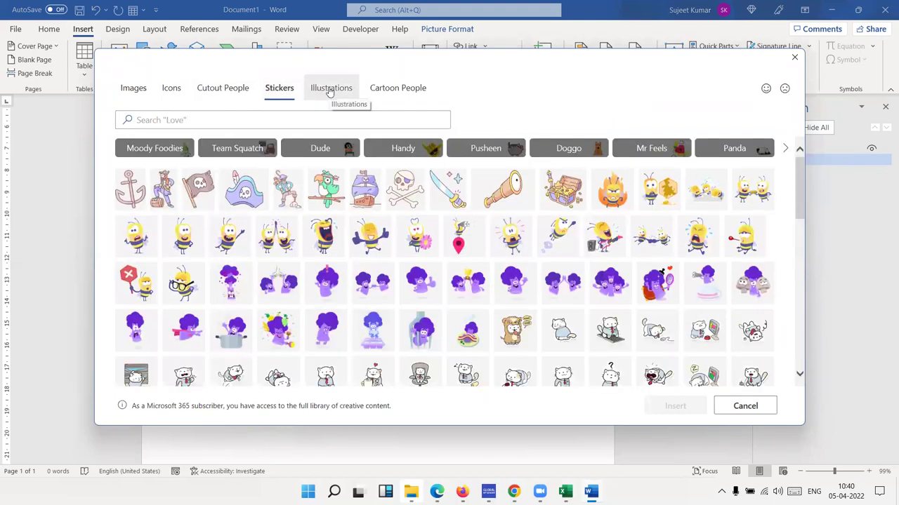
pyautogui.click(329, 91)
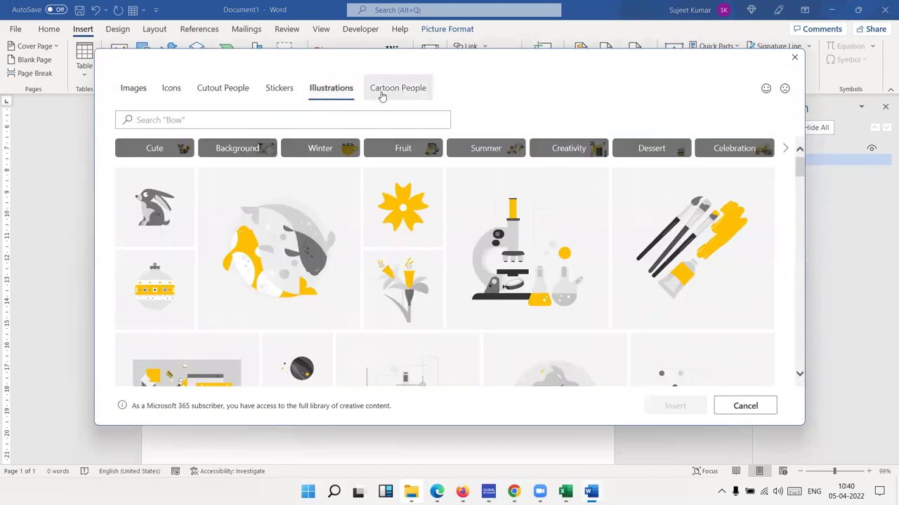
pyautogui.click(382, 94)
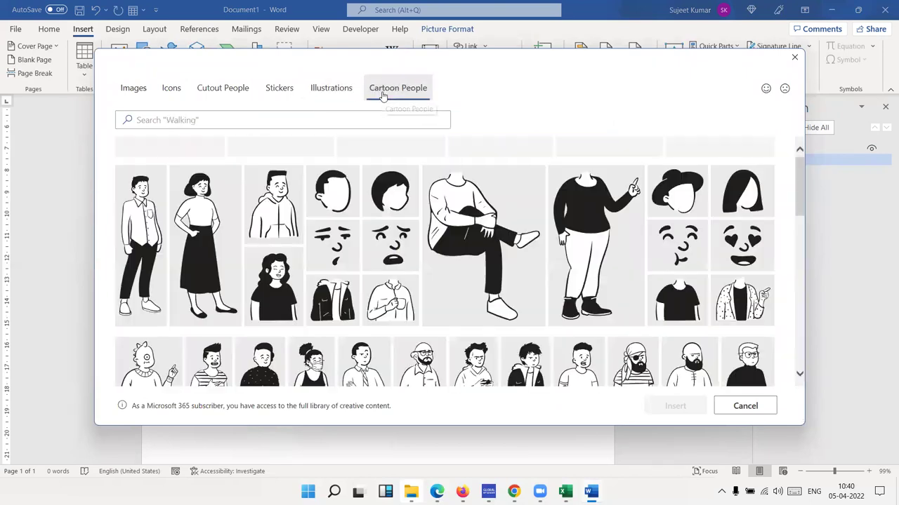
pyautogui.click(225, 221)
pyautogui.click(674, 407)
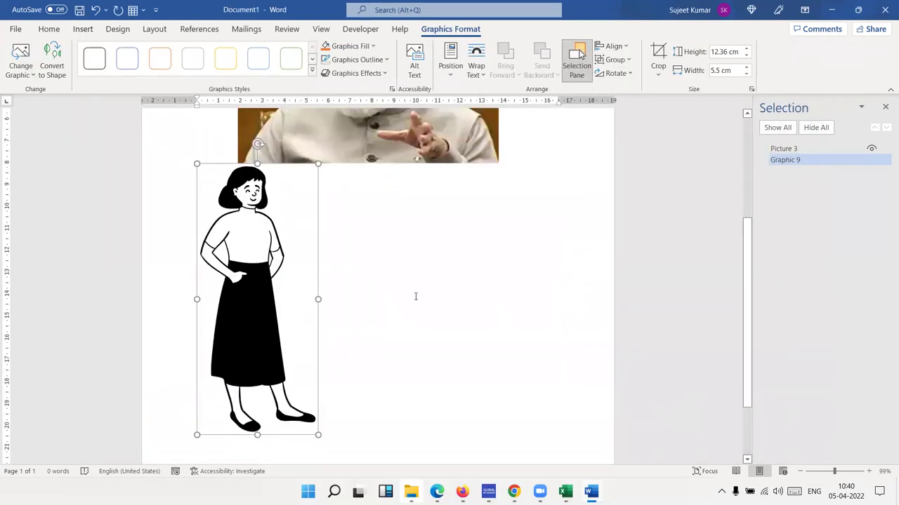
pyautogui.click(347, 46)
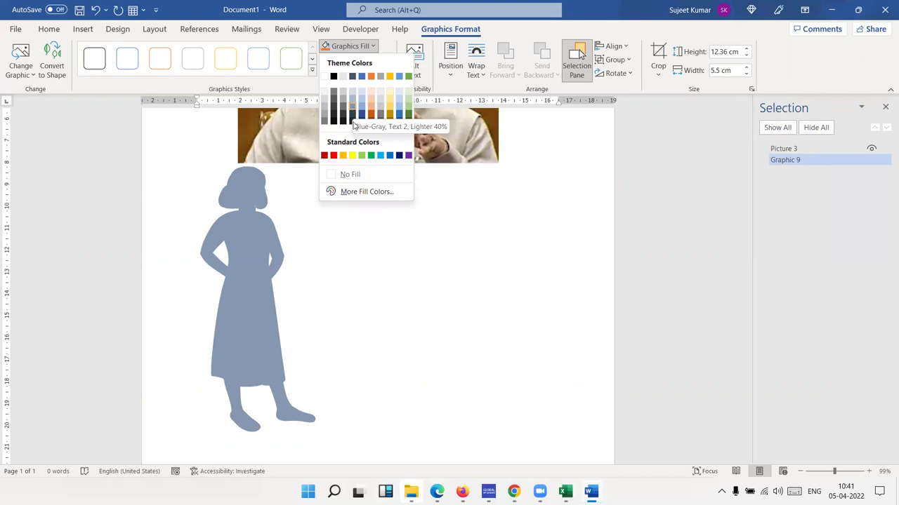
pyautogui.click(417, 321)
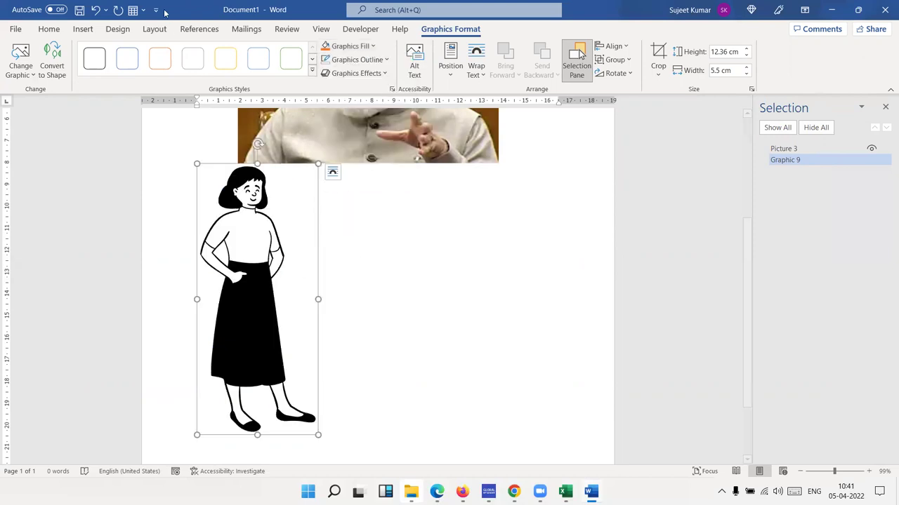
pyautogui.moveTo(263, 232)
pyautogui.keyDown('ctrl'); pyautogui.mouseDown()
pyautogui.moveTo(392, 246)
pyautogui.moveTo(372, 264)
pyautogui.mouseUp(); pyautogui.keyUp('ctrl')
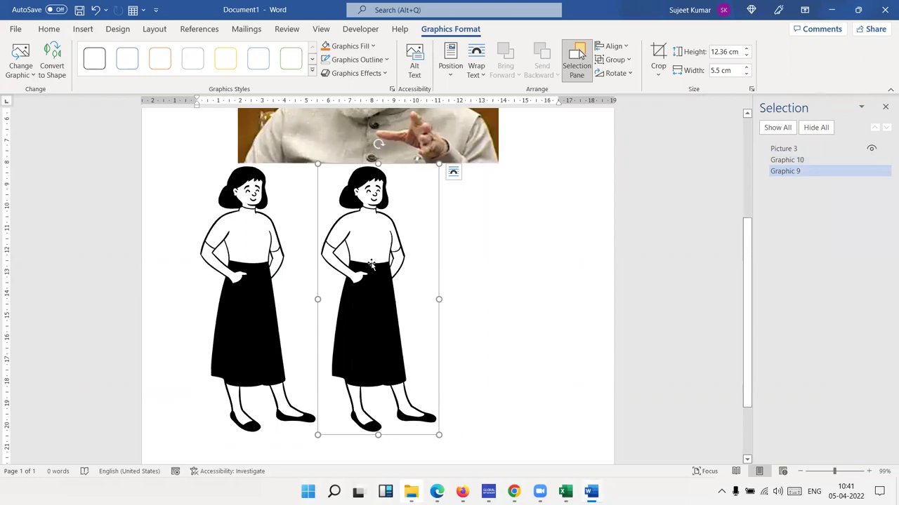
pyautogui.press('Delete')
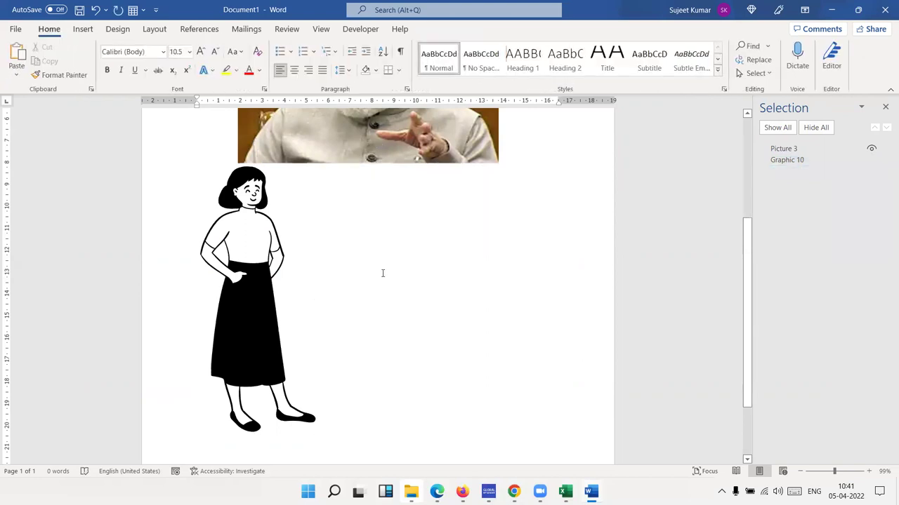
# Step: Draw a rectangle beside the cartoon woman and nudge her slightly right
pyautogui.click(83, 29)
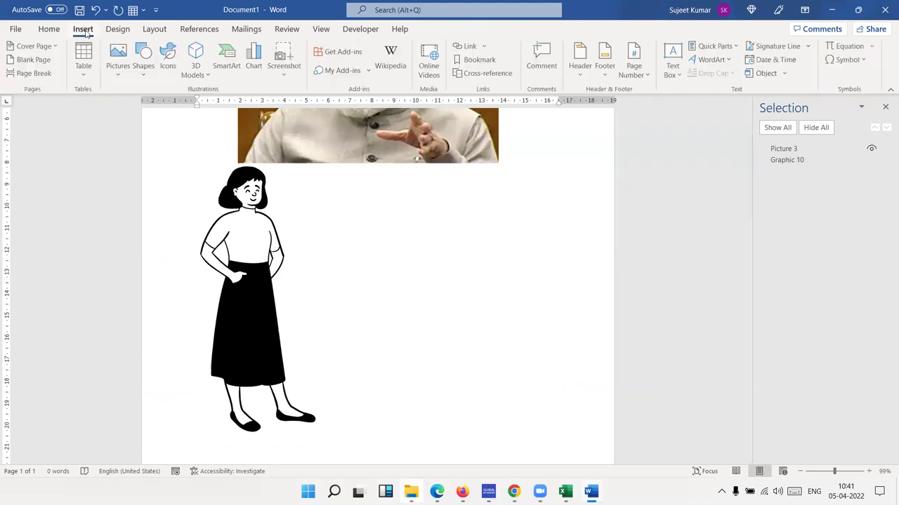
pyautogui.click(144, 66)
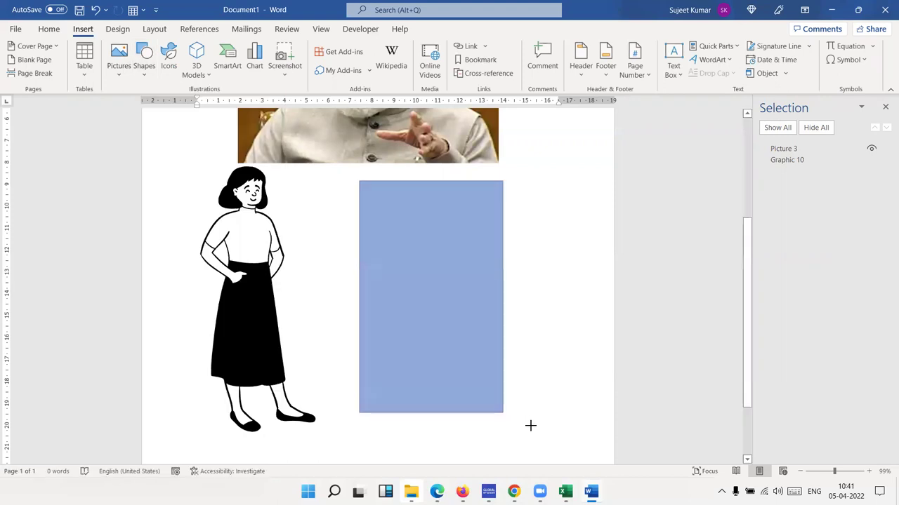
pyautogui.moveTo(530, 425); pyautogui.dragTo(531, 426)
pyautogui.moveTo(447, 391); pyautogui.dragTo(299, 303)
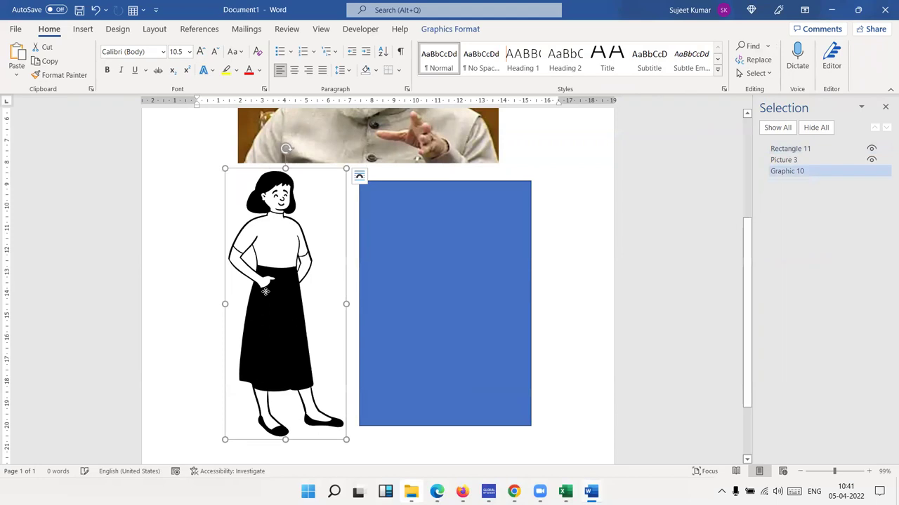
# Step: Place the blue rectangle over the woman, resize it, move it off, and delete it
pyautogui.moveTo(265, 291); pyautogui.dragTo(298, 416)
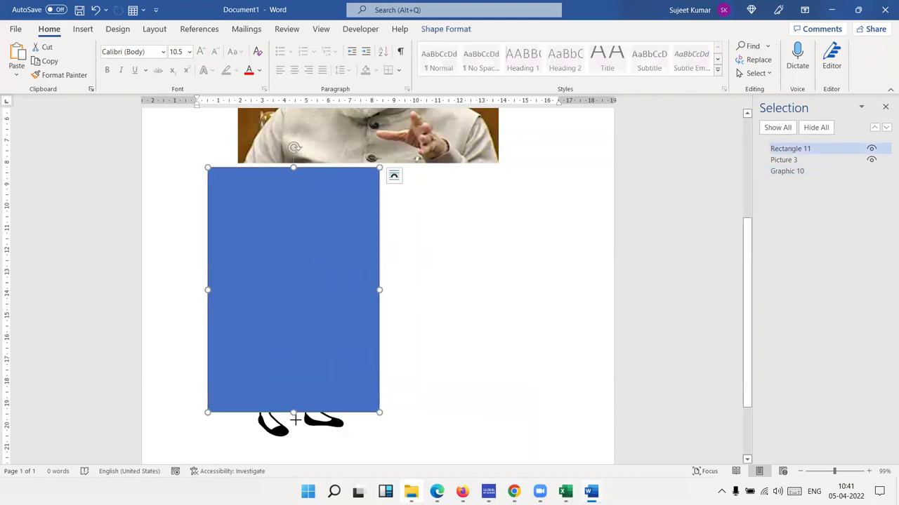
pyautogui.moveTo(294, 414); pyautogui.dragTo(293, 422)
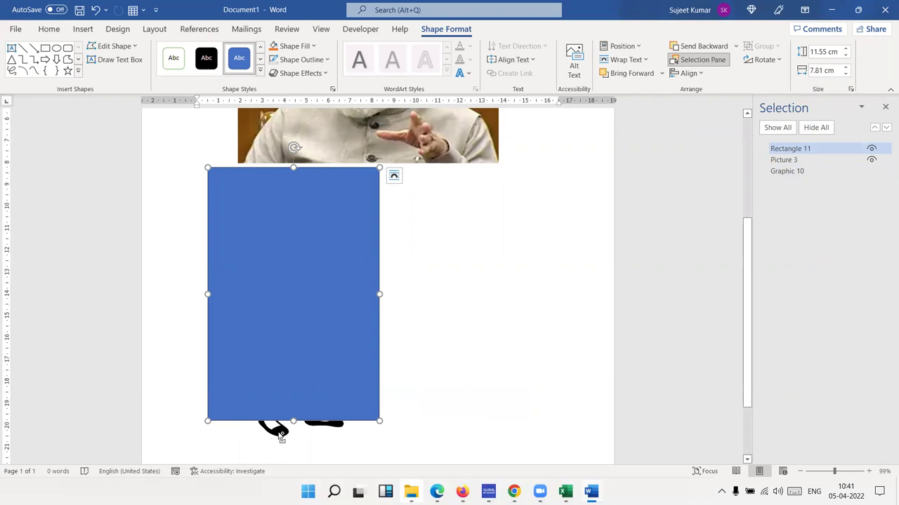
pyautogui.moveTo(299, 350); pyautogui.dragTo(437, 350)
pyautogui.click(296, 334)
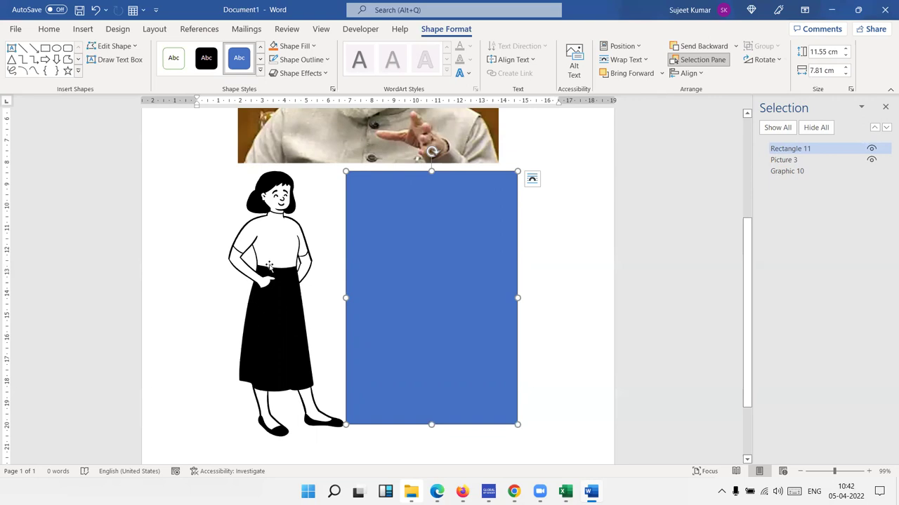
pyautogui.click(426, 272)
pyautogui.press('Delete')
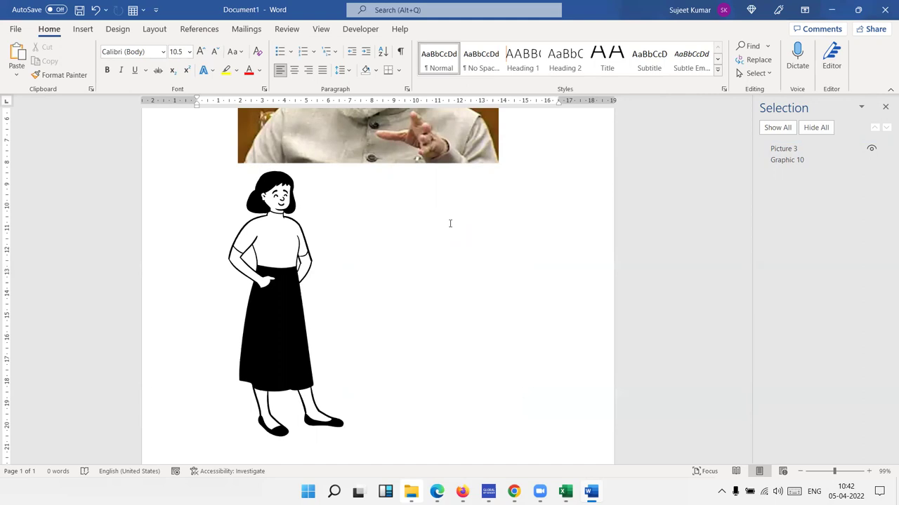
# Step: Launch PowerPoint via Start search for 'ppt' and start a Blank Presentation
pyautogui.click(85, 29)
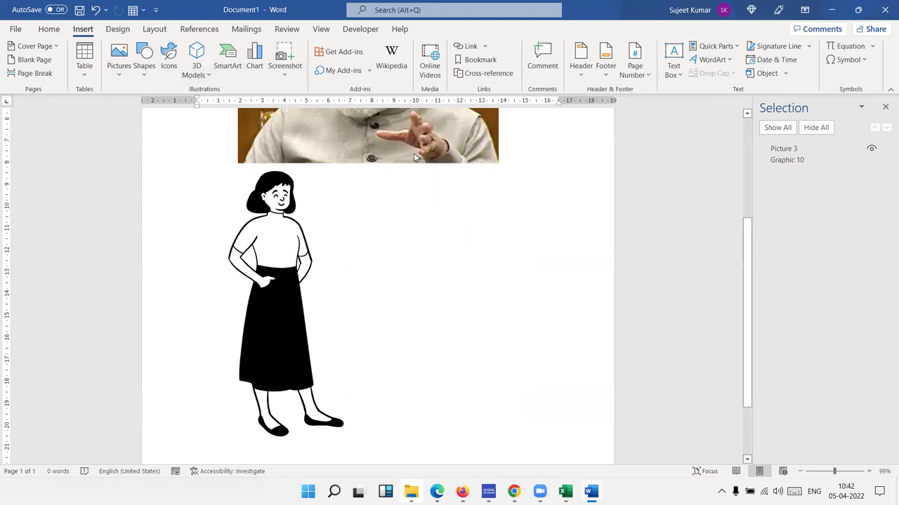
pyautogui.press('super')
pyautogui.write('pp')
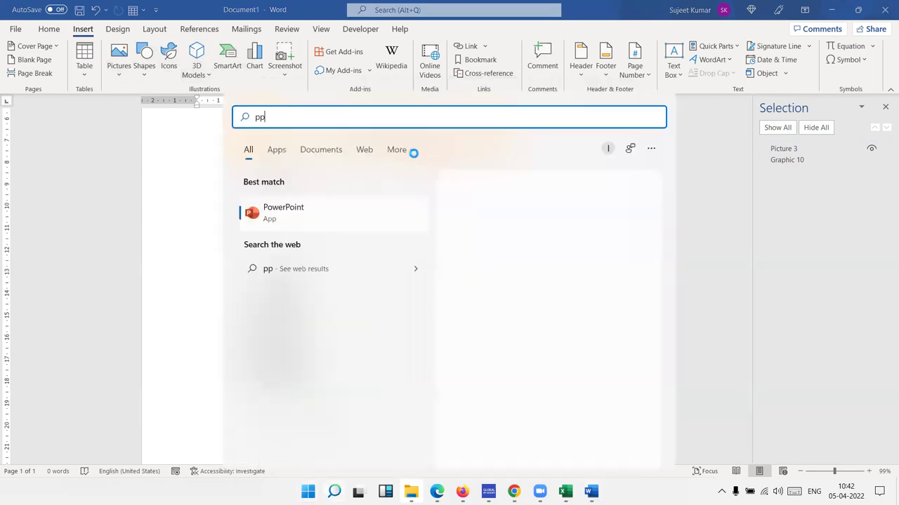
pyautogui.write('t')
pyautogui.press('Return')
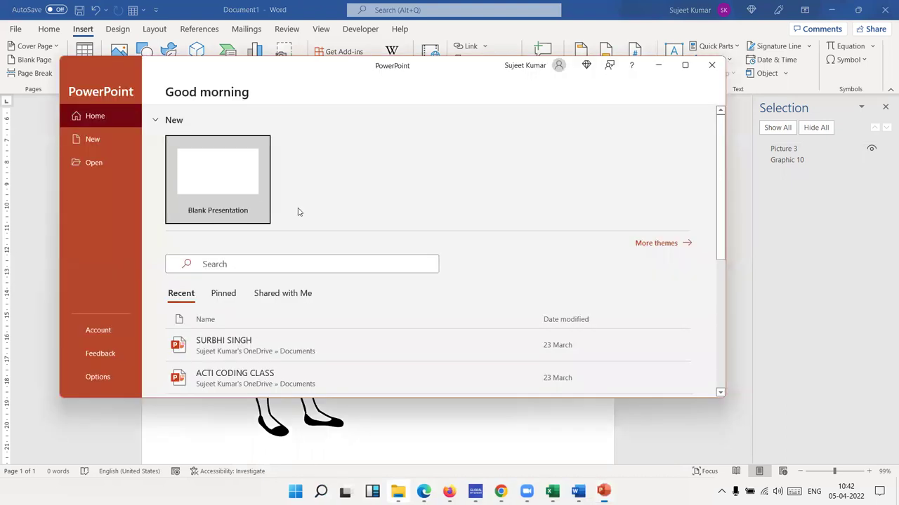
pyautogui.press('Return')
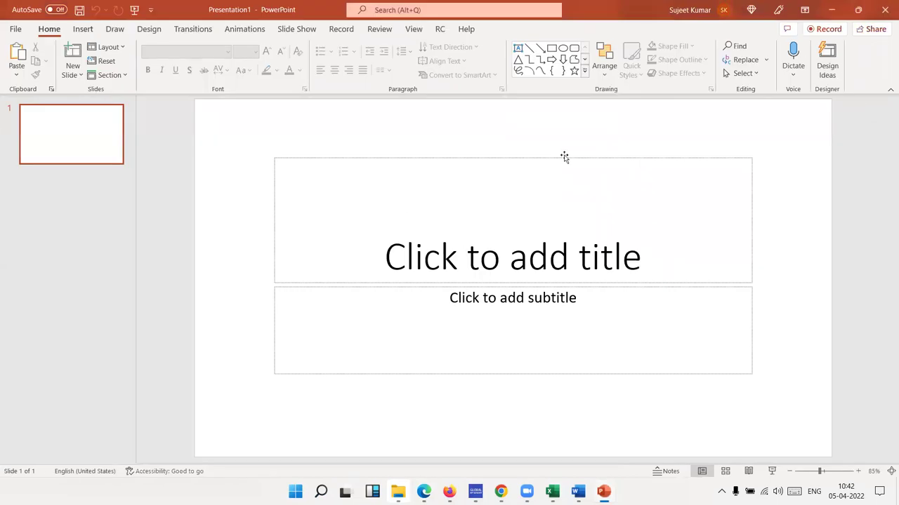
# Step: Delete the empty title and subtitle boxes from the slide
pyautogui.click(563, 156)
pyautogui.press('Delete')
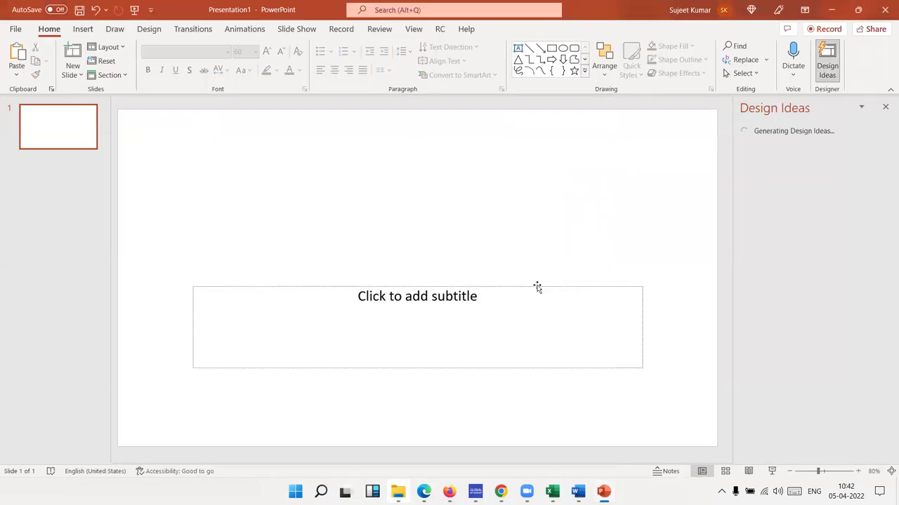
pyautogui.click(537, 286)
pyautogui.press('Escape')
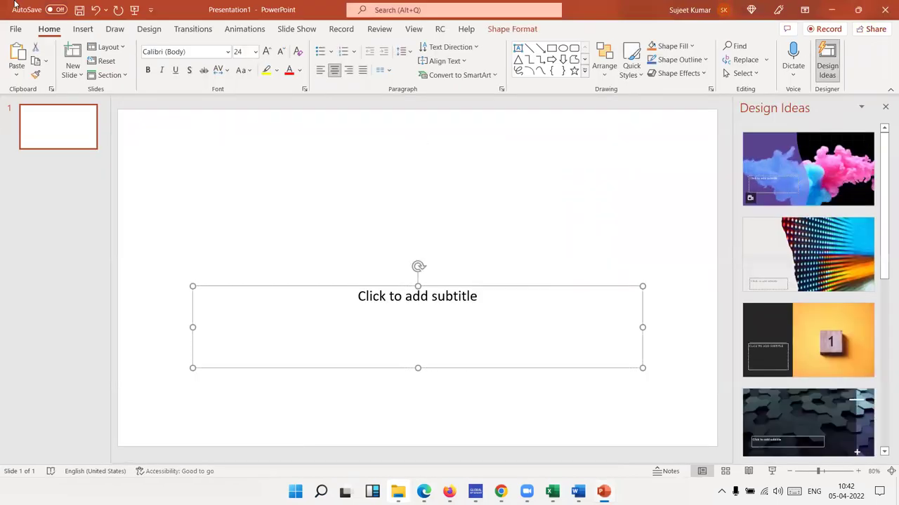
pyautogui.press('Delete')
# Step: Draw a tall blue rectangle on the slide
pyautogui.click(76, 31)
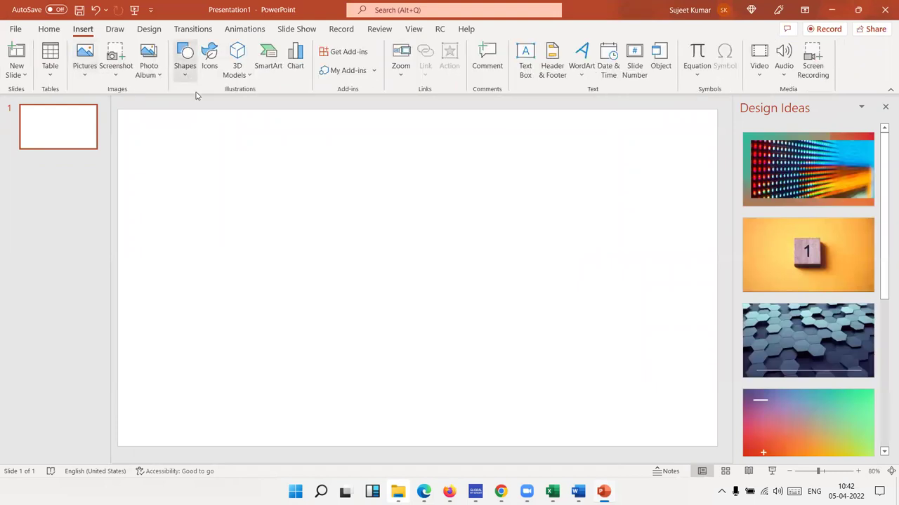
pyautogui.click(186, 69)
pyautogui.click(213, 107)
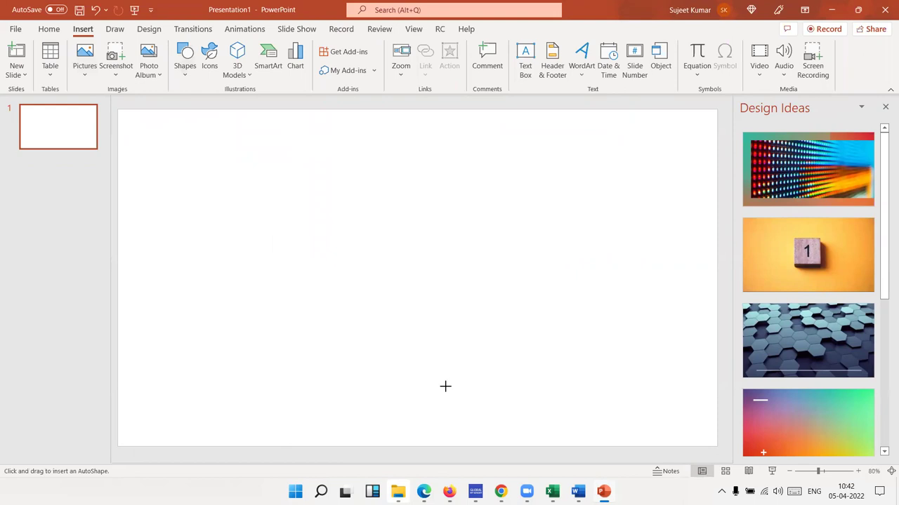
pyautogui.moveTo(293, 138); pyautogui.dragTo(443, 386)
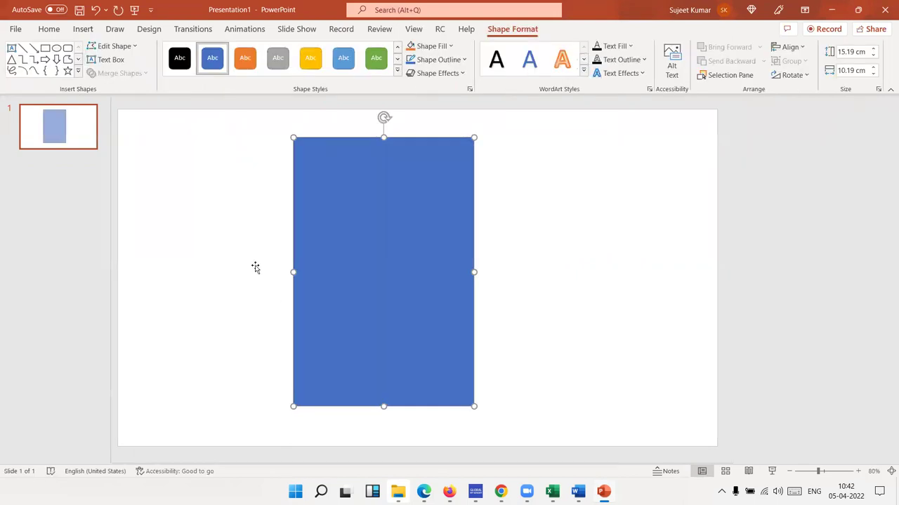
# Step: Copy the cartoon woman graphic from Word and paste it onto the slide
pyautogui.hotkey('alt', 'Tab')
pyautogui.click(263, 270)
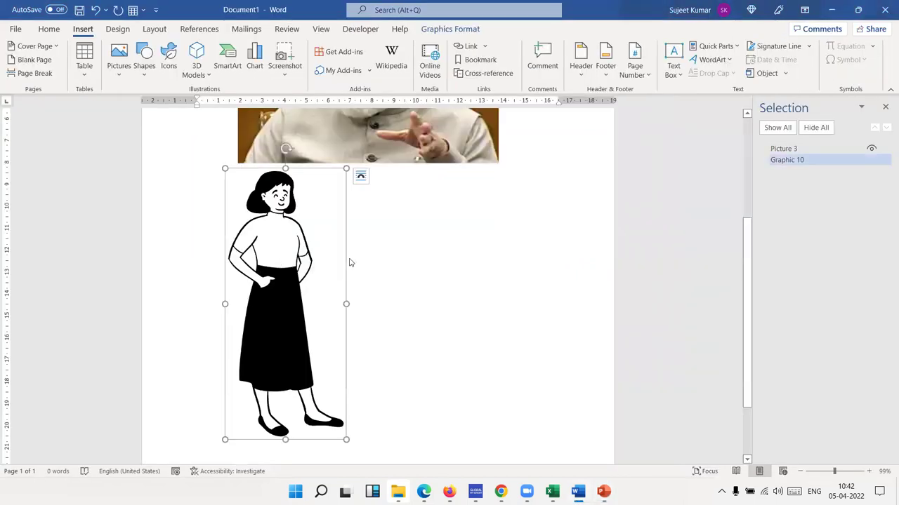
pyautogui.hotkey('alt', 'Tab')
pyautogui.hotkey('ctrl', 'v')
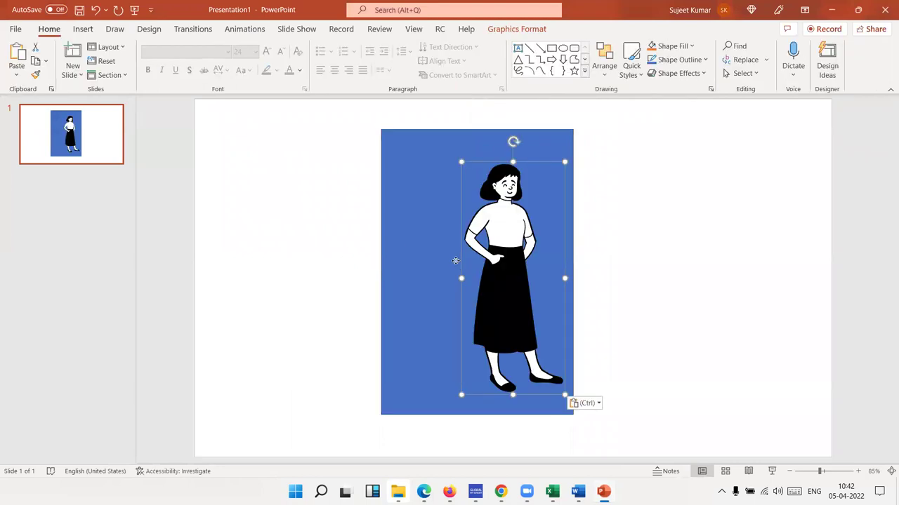
# Step: Stretch the woman graphic over the rectangle to fill its height, then select both
pyautogui.moveTo(456, 260); pyautogui.dragTo(424, 230)
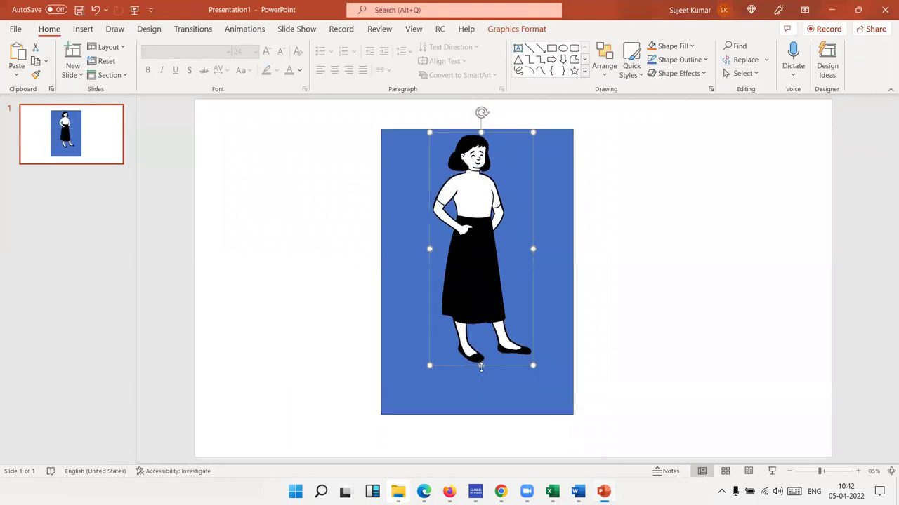
pyautogui.moveTo(481, 365); pyautogui.dragTo(481, 411)
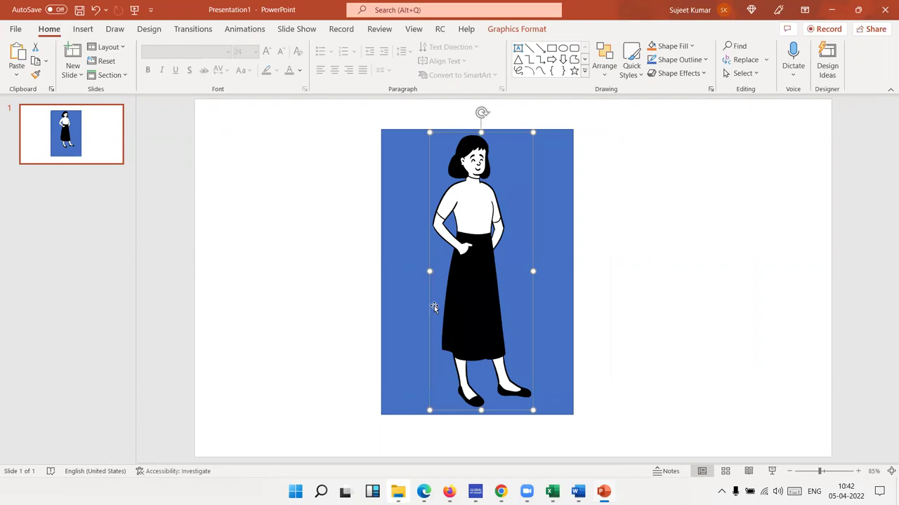
pyautogui.moveTo(429, 271); pyautogui.dragTo(386, 271)
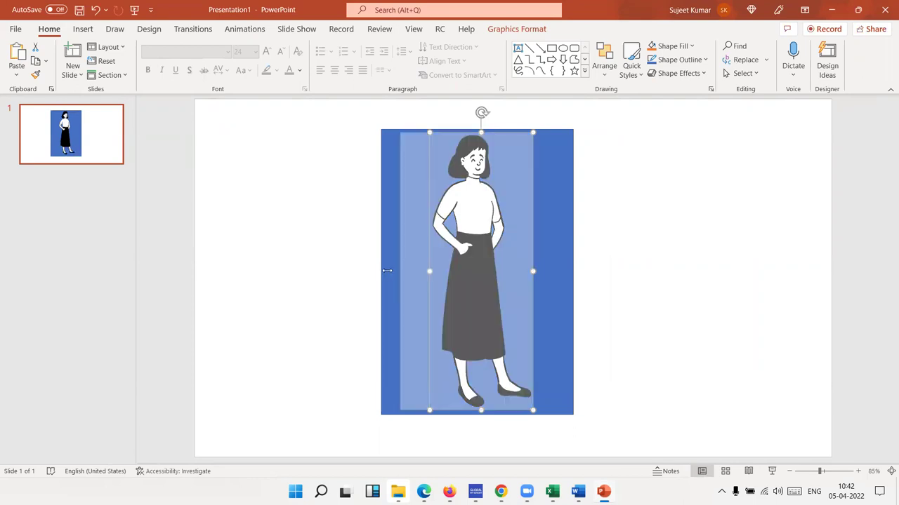
pyautogui.moveTo(533, 271); pyautogui.dragTo(565, 271)
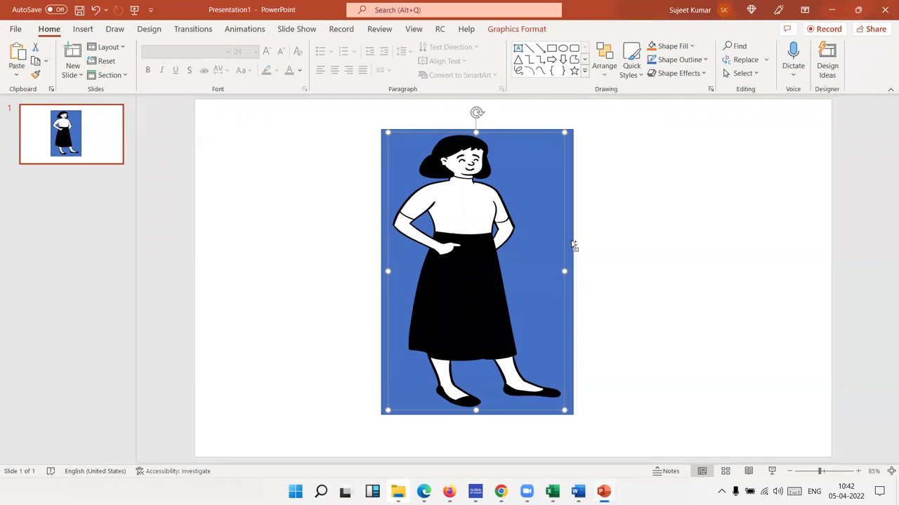
pyautogui.keyDown('shift'); pyautogui.click(572, 243); pyautogui.keyUp('shift')
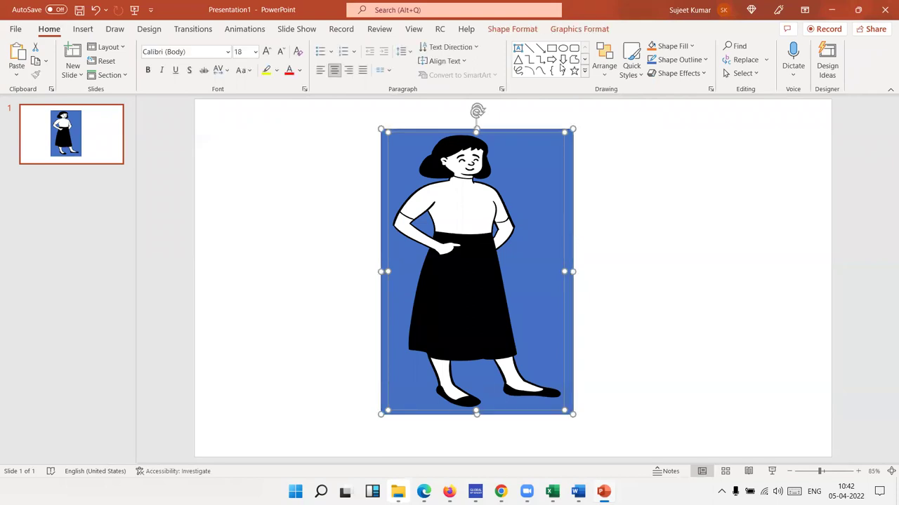
# Step: Combine the graphic and rectangle with Merge Shapes, then undo the combine
pyautogui.click(584, 29)
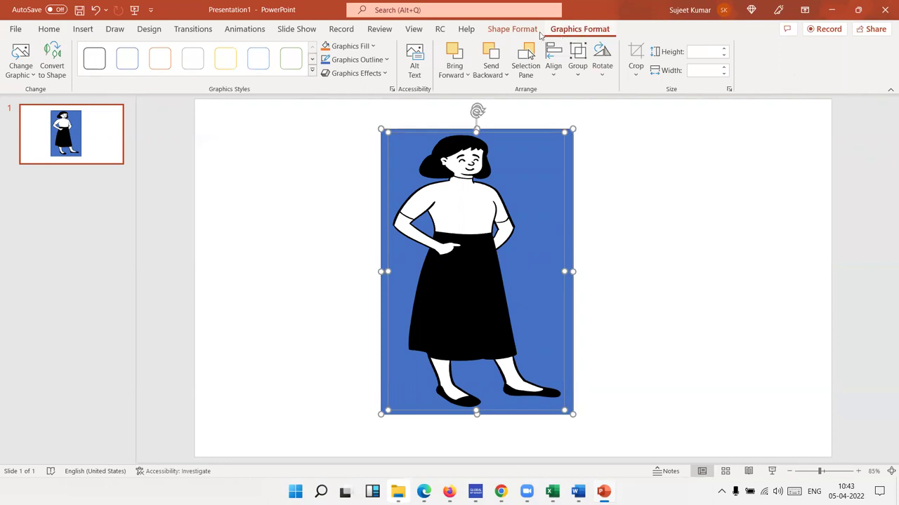
pyautogui.click(531, 33)
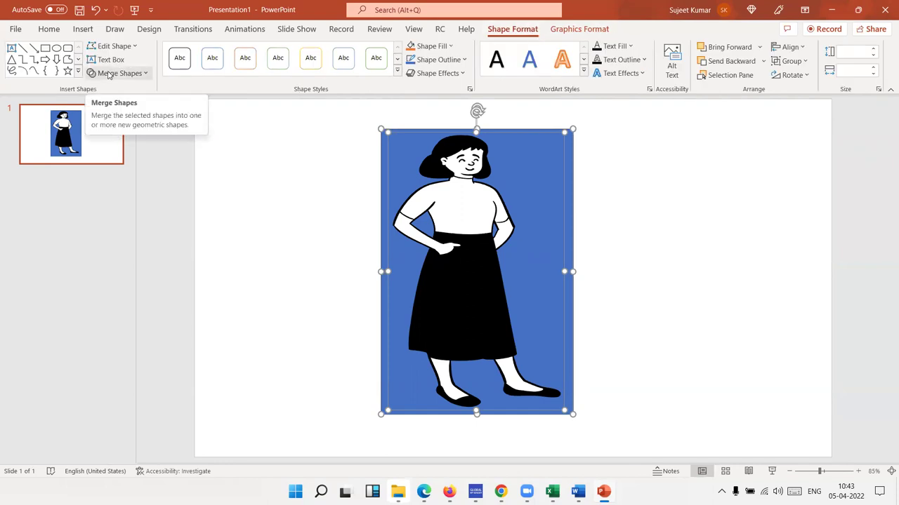
pyautogui.click(109, 73)
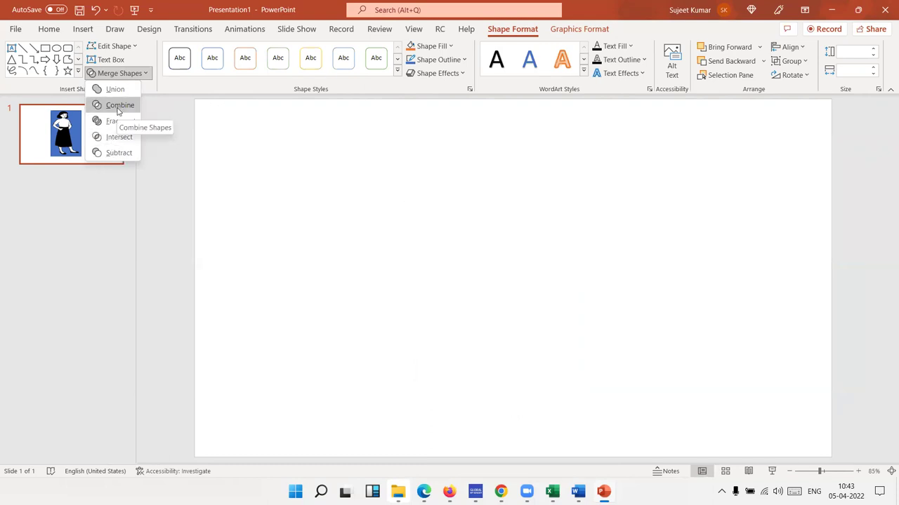
pyautogui.click(118, 111)
pyautogui.click(342, 194)
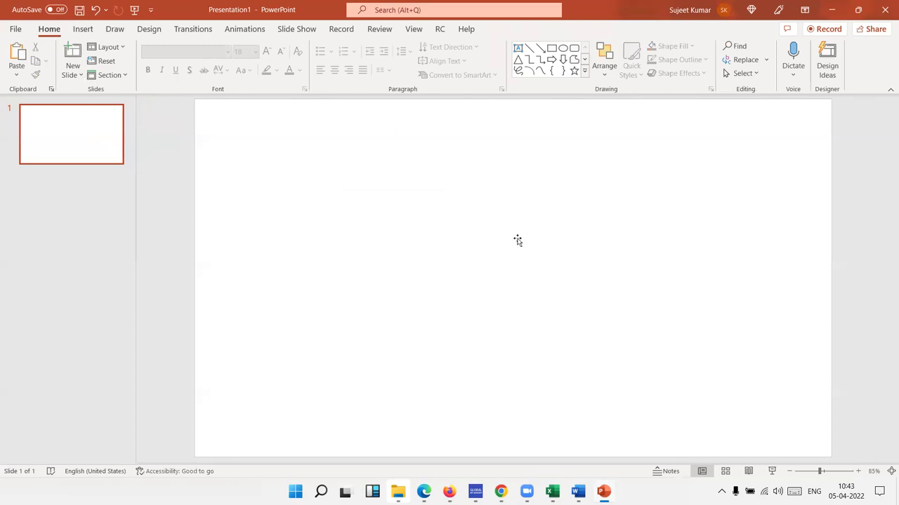
pyautogui.hotkey('ctrl', 'z')
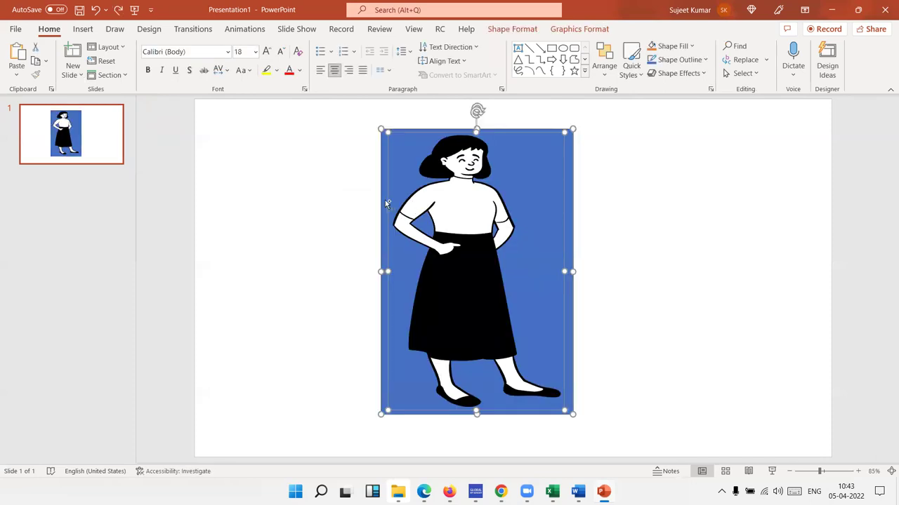
pyautogui.hotkey('ctrl', 'z')
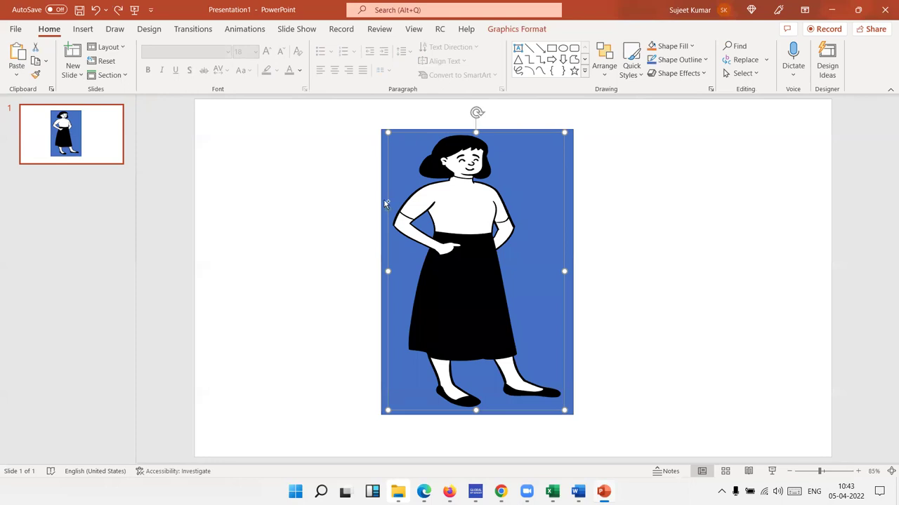
# Step: Reselect both shapes and reopen the Merge Shapes list, then dismiss it
pyautogui.keyDown('shift'); pyautogui.click(385, 204); pyautogui.keyUp('shift')
pyautogui.click(127, 75)
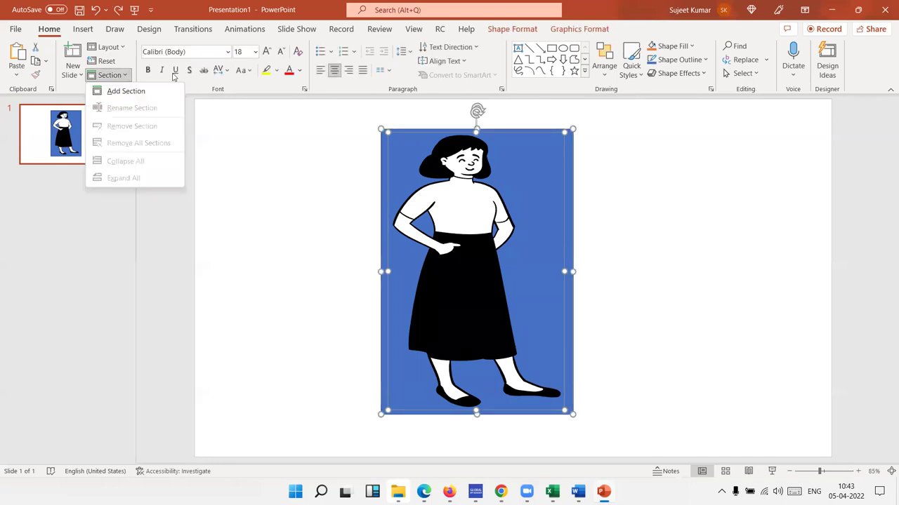
pyautogui.click(501, 35)
pyautogui.click(501, 35)
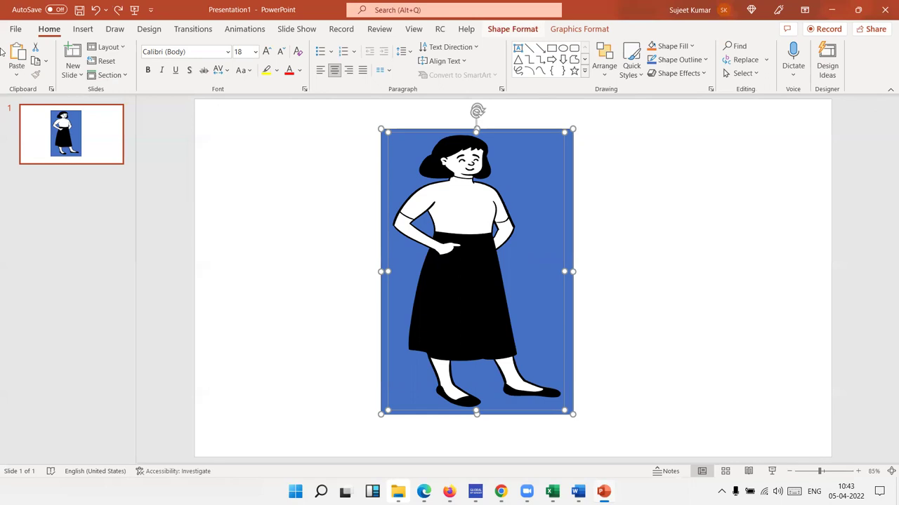
pyautogui.click(91, 73)
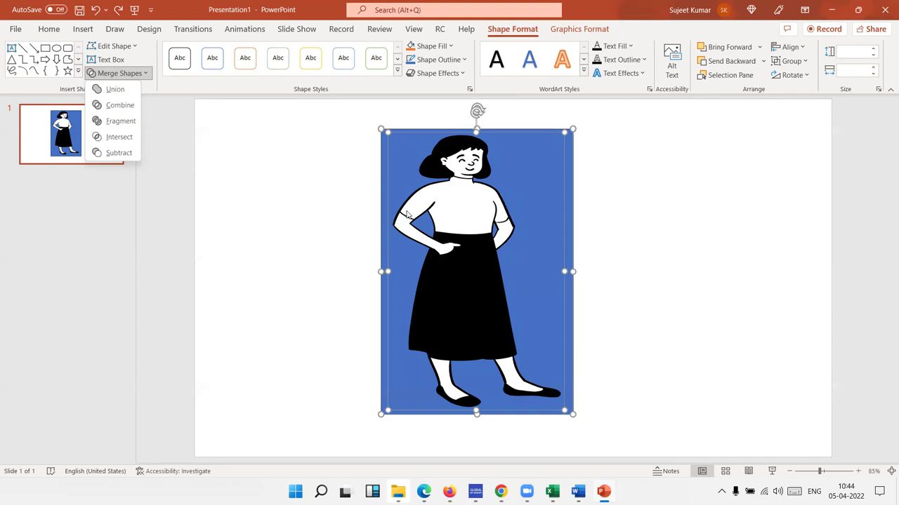
pyautogui.press('Escape')
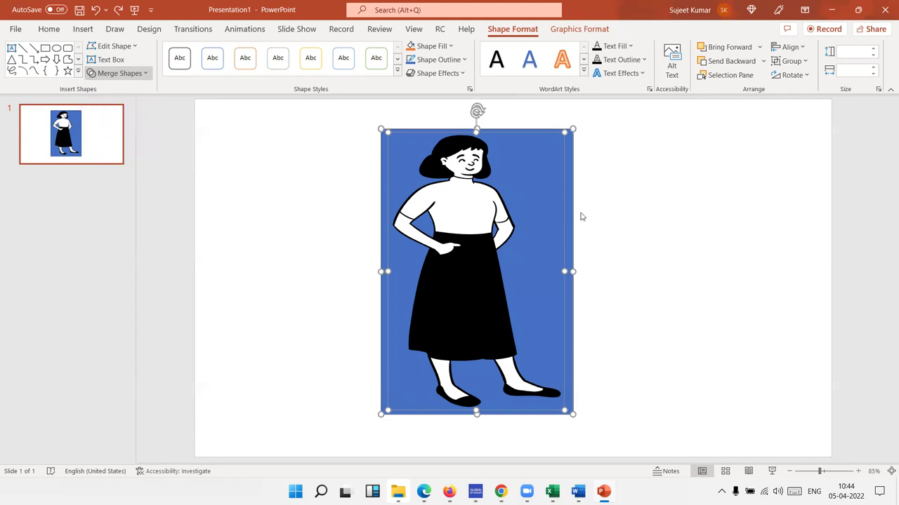
# Step: Delete the figure, close PowerPoint without saving, and start Online Pictures in Word
pyautogui.press('Delete')
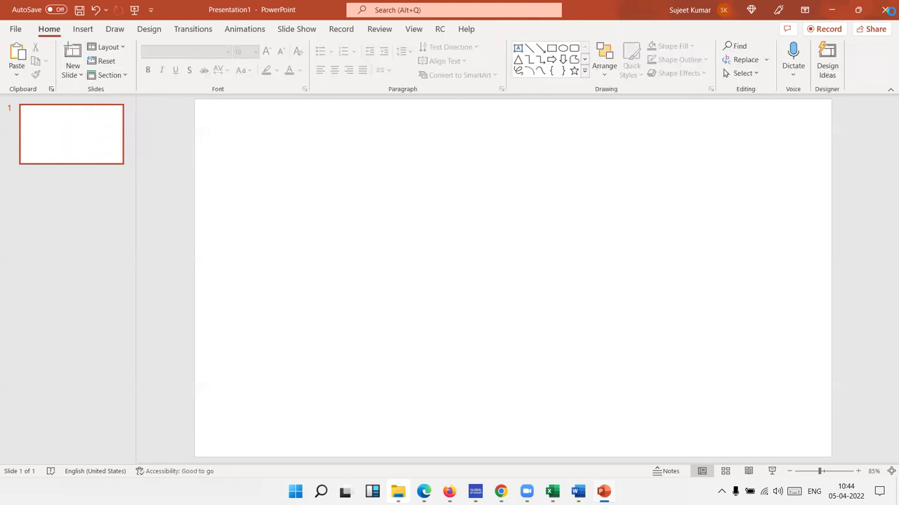
pyautogui.click(886, 10)
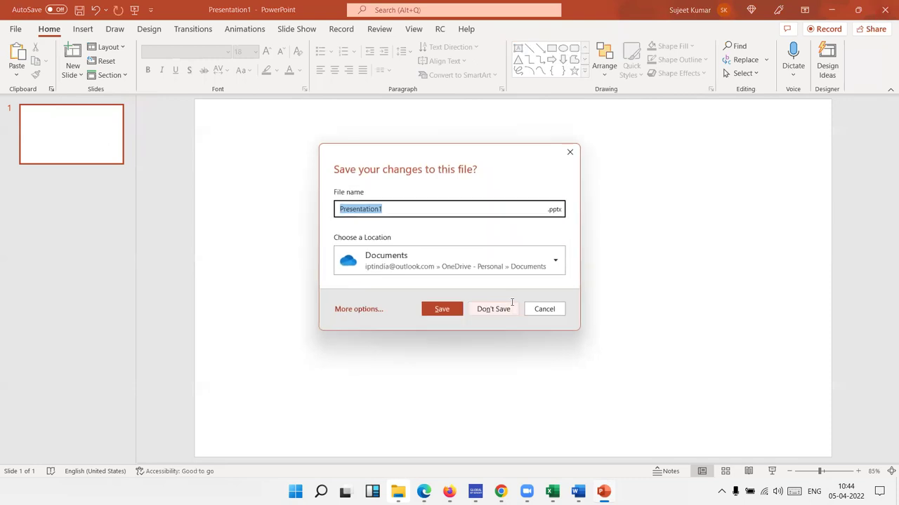
pyautogui.click(511, 302)
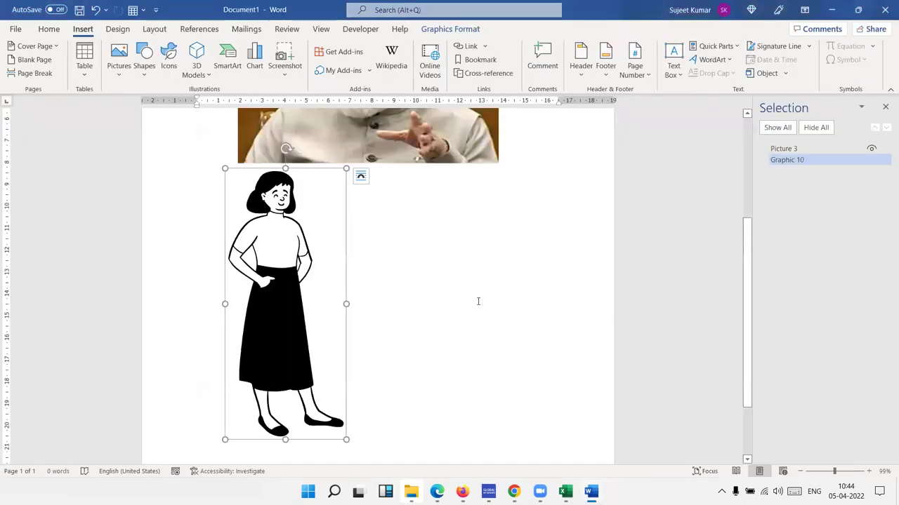
pyautogui.click(120, 76)
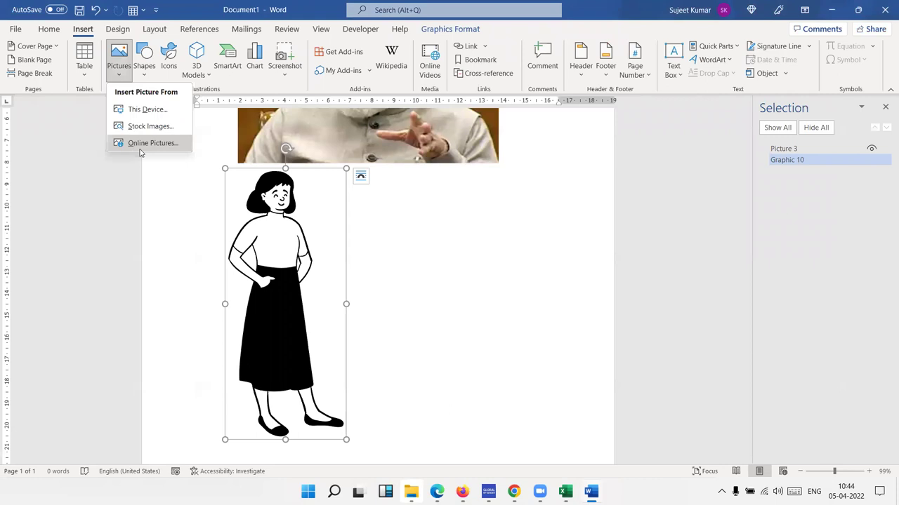
pyautogui.click(143, 149)
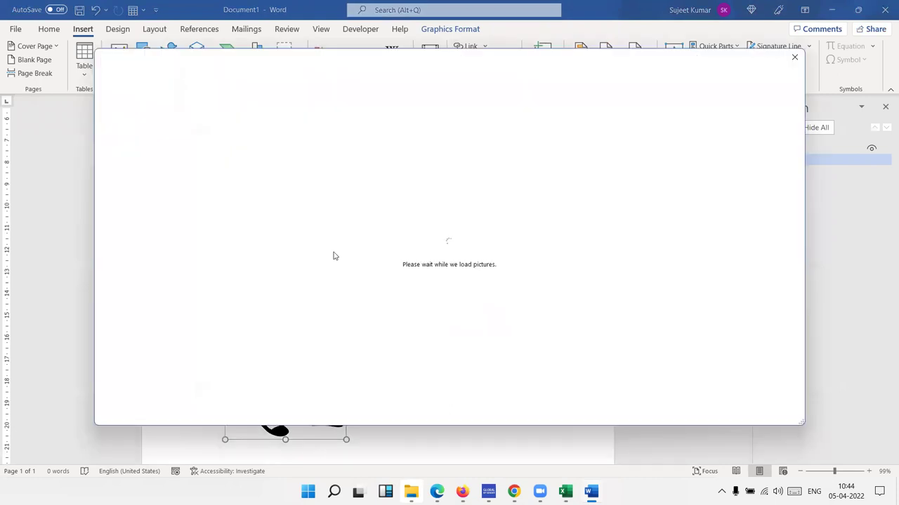
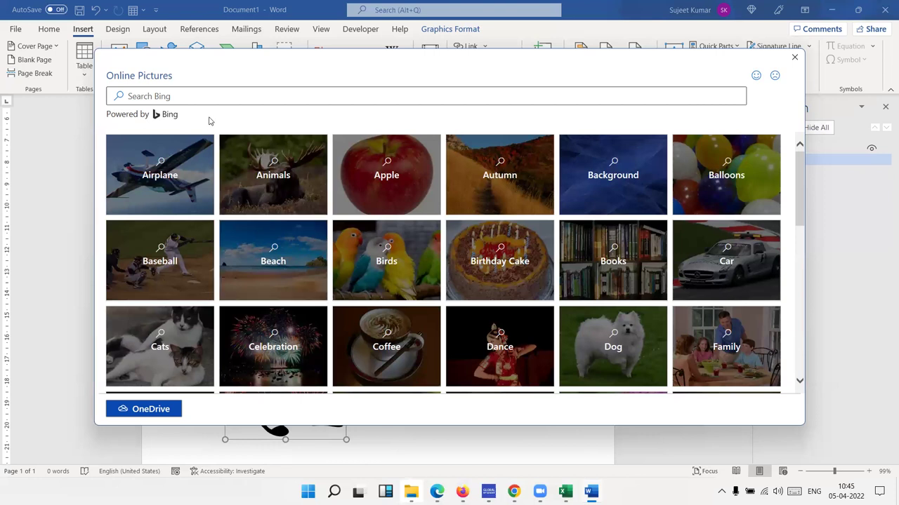
# Step: Search online pictures for 'india' and insert the India map picture
pyautogui.click(207, 94)
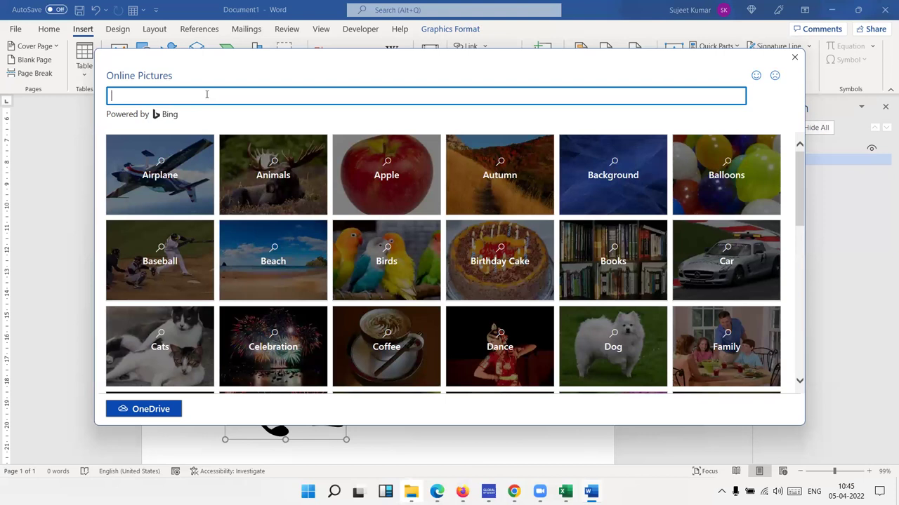
pyautogui.write('no')
pyautogui.press('BackSpace')
pyautogui.press('BackSpace')
pyautogui.write('(')
pyautogui.press('Return')
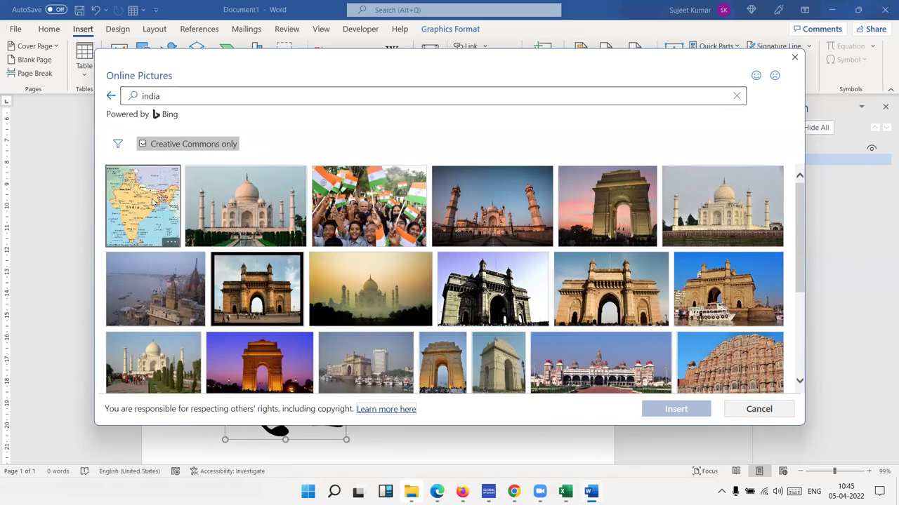
pyautogui.click(153, 204)
pyautogui.click(681, 408)
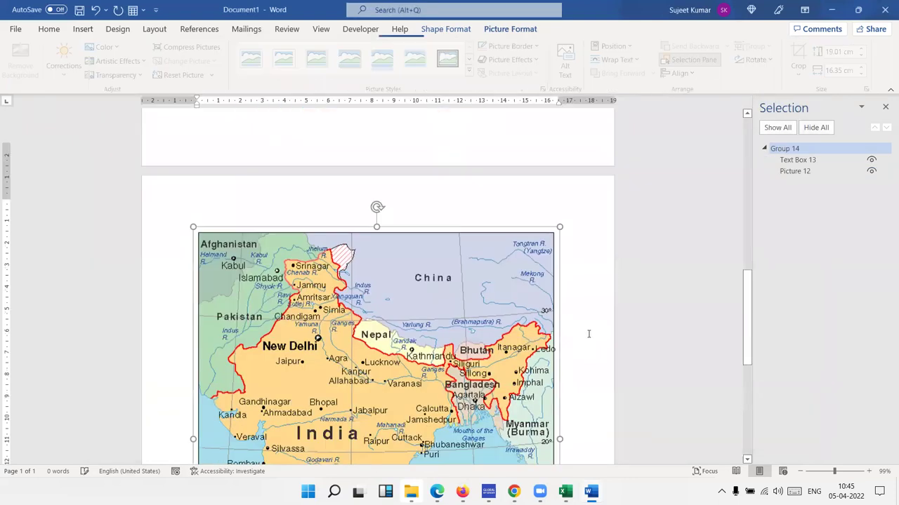
# Step: Select the remaining photo on the page and delete it, leaving the page blank
pyautogui.scroll(-4, 530, 311)
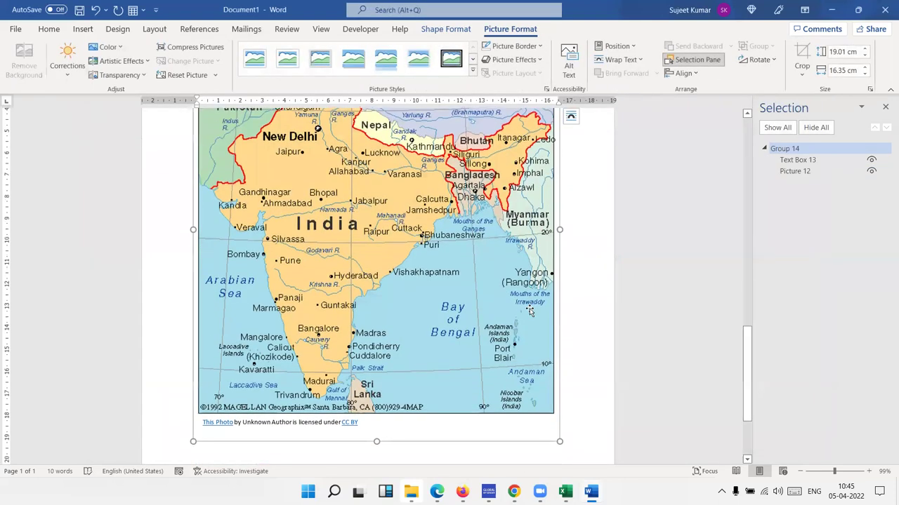
pyautogui.scroll(-2, 530, 311)
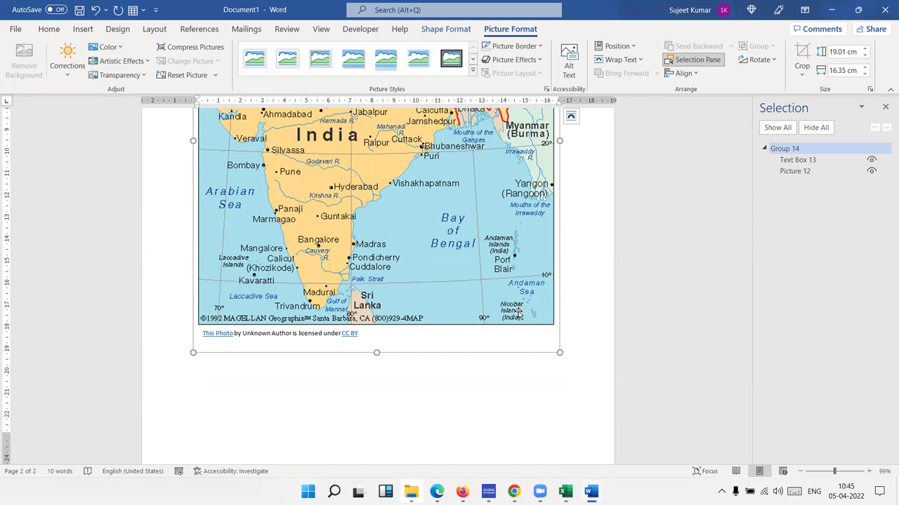
pyautogui.scroll(5, 467, 257)
pyautogui.scroll(5, 459, 255)
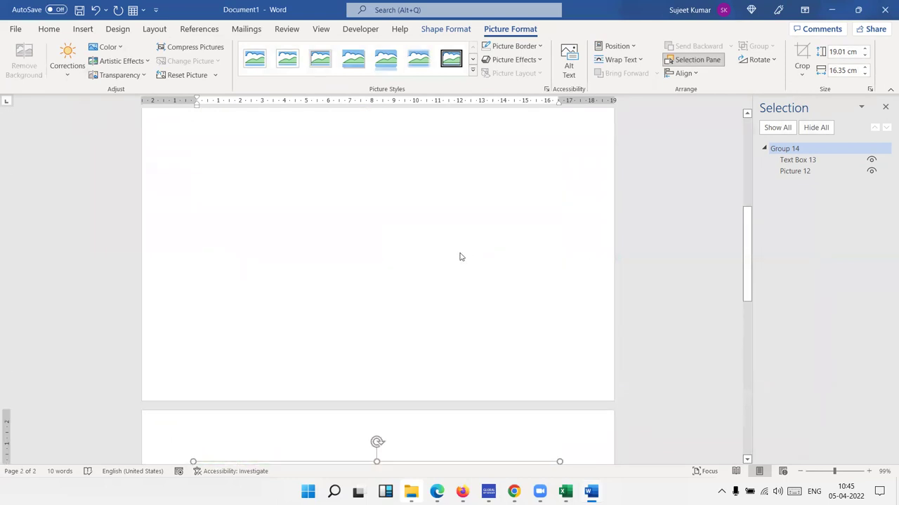
pyautogui.scroll(-9, 306, 161)
pyautogui.scroll(-2, 306, 161)
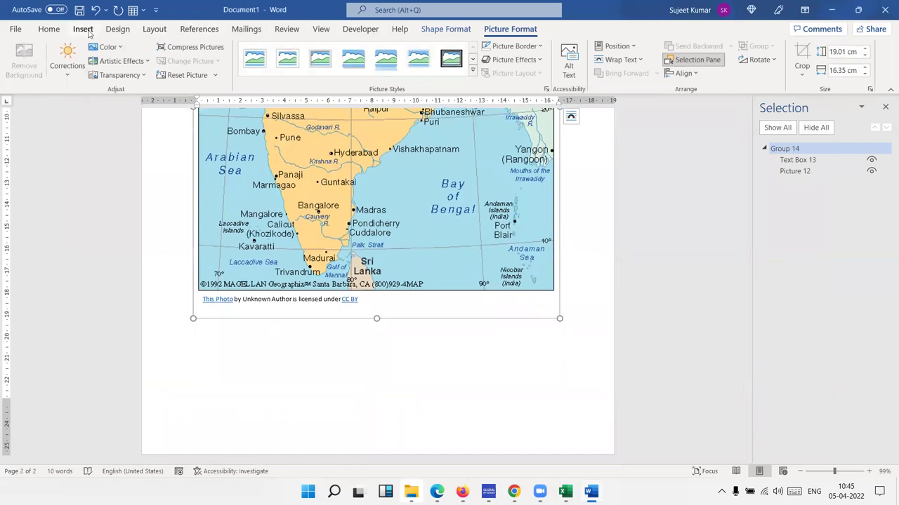
pyautogui.click(83, 29)
pyautogui.click(120, 75)
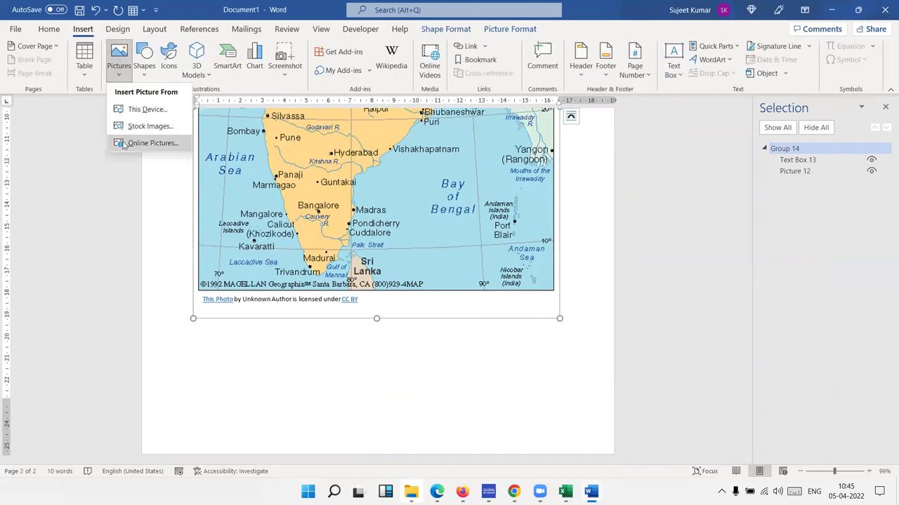
pyautogui.click(237, 260)
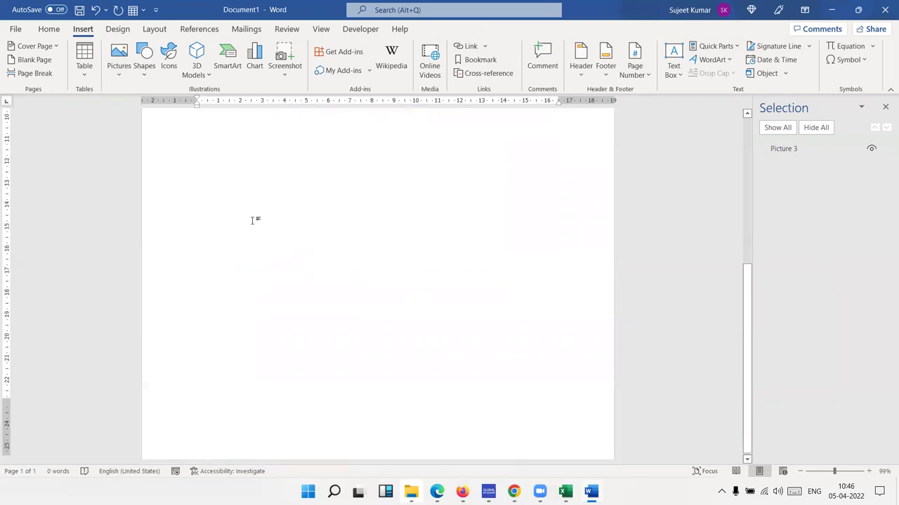
pyautogui.click(259, 223)
pyautogui.press('Delete')
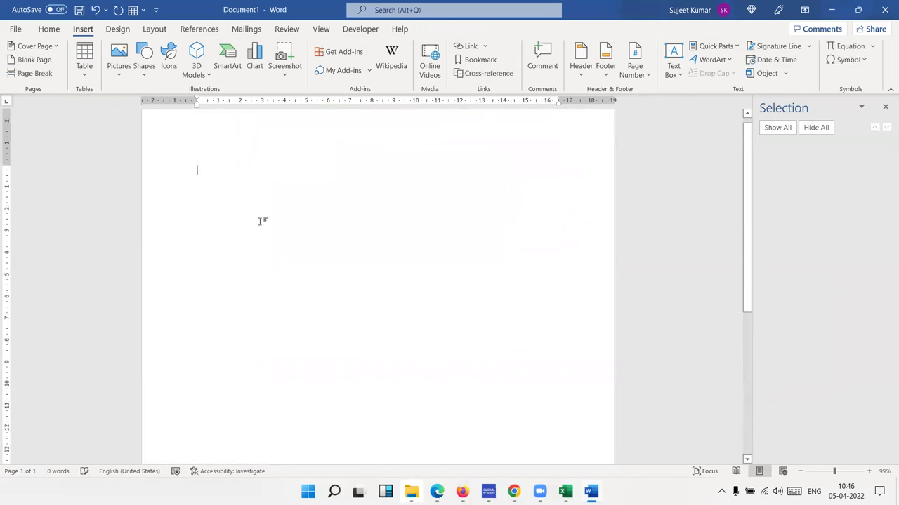
# Step: Draw an Arc shape near the top of the page, enlarged to about 6.68 × 9.2 cm
pyautogui.click(128, 80)
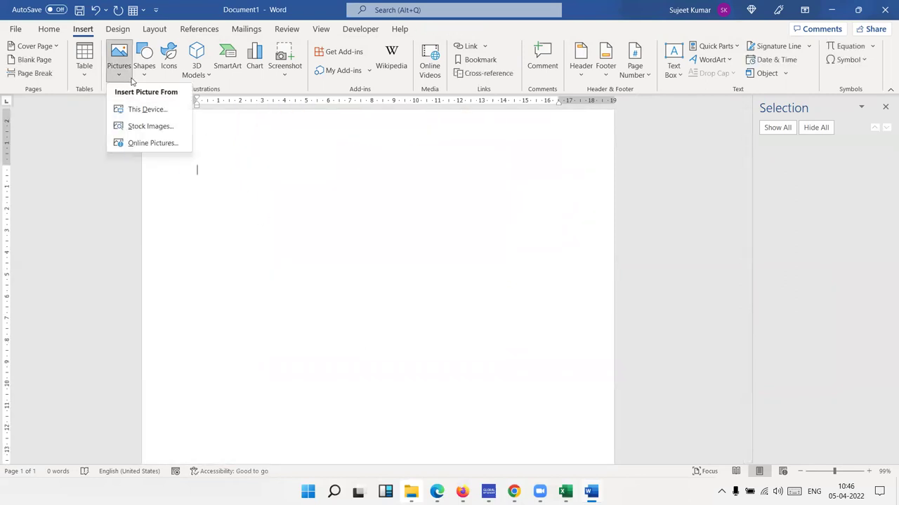
pyautogui.click(142, 77)
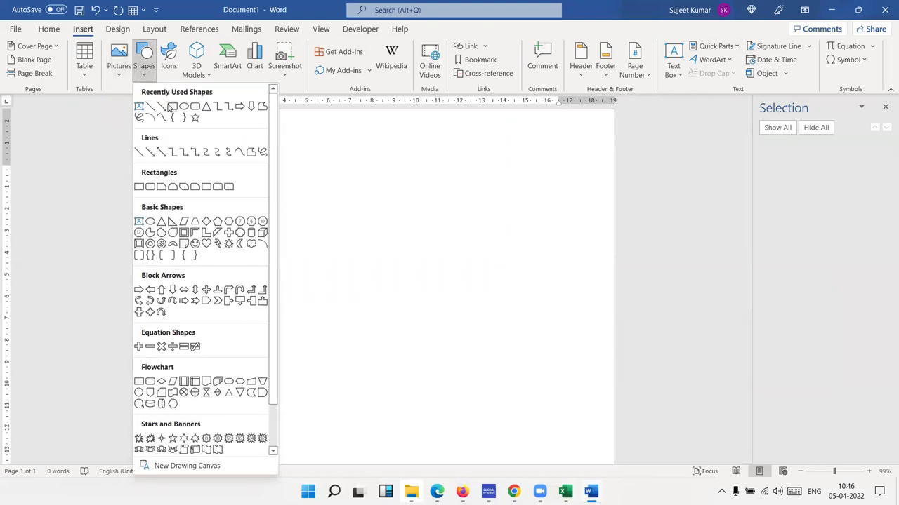
pyautogui.scroll(-2, 232, 243)
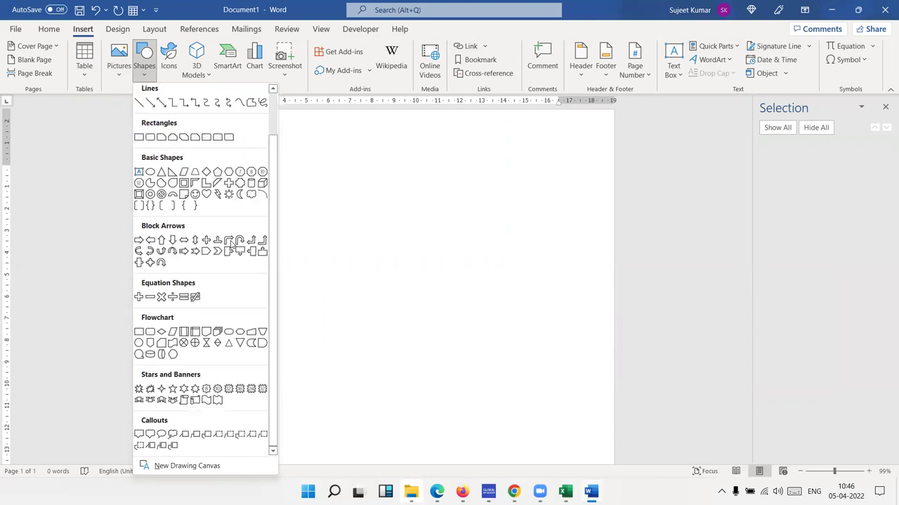
pyautogui.scroll(2, 232, 243)
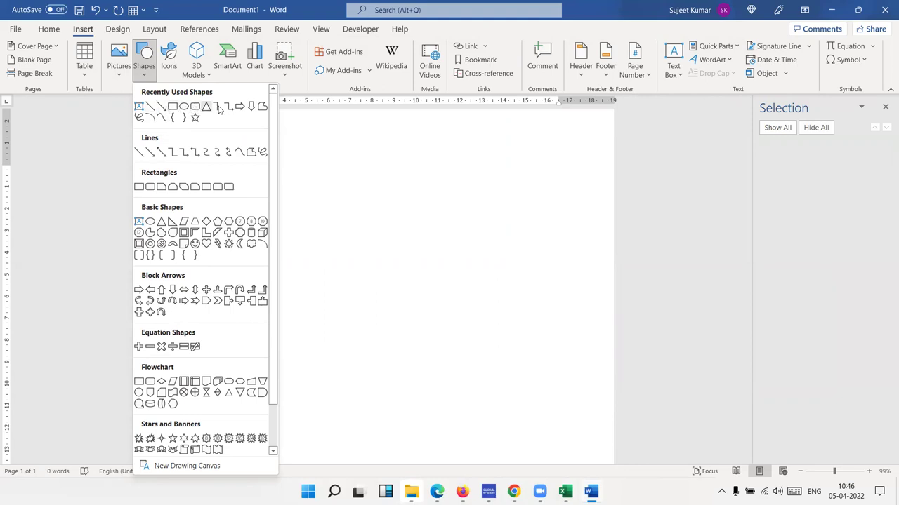
pyautogui.click(154, 119)
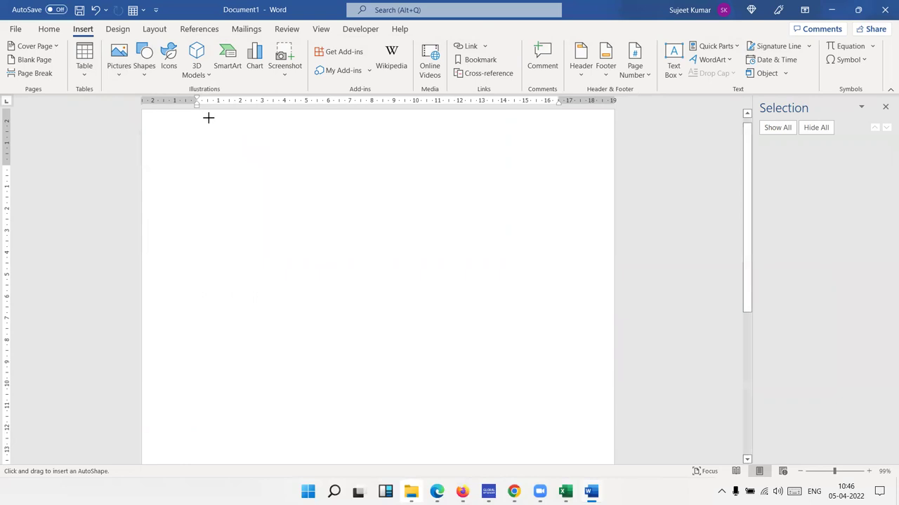
pyautogui.click(207, 123)
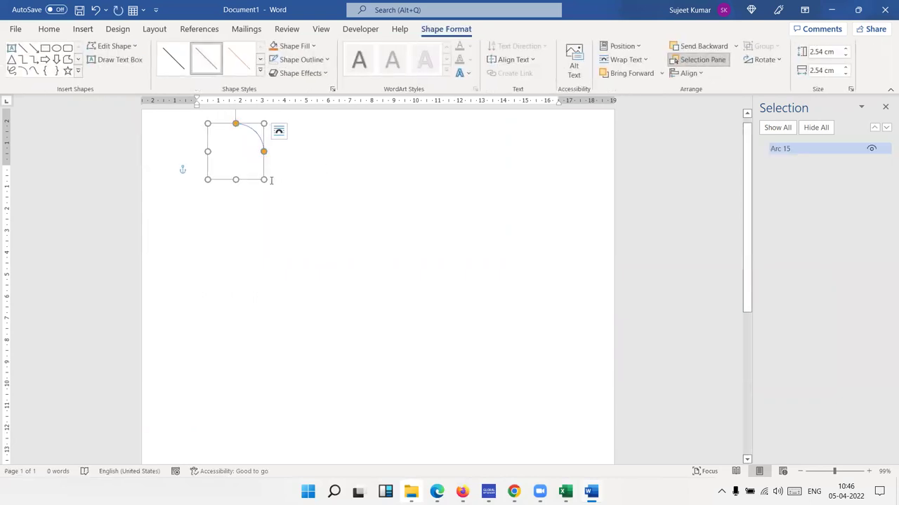
pyautogui.moveTo(262, 180); pyautogui.dragTo(412, 271)
pyautogui.click(373, 304)
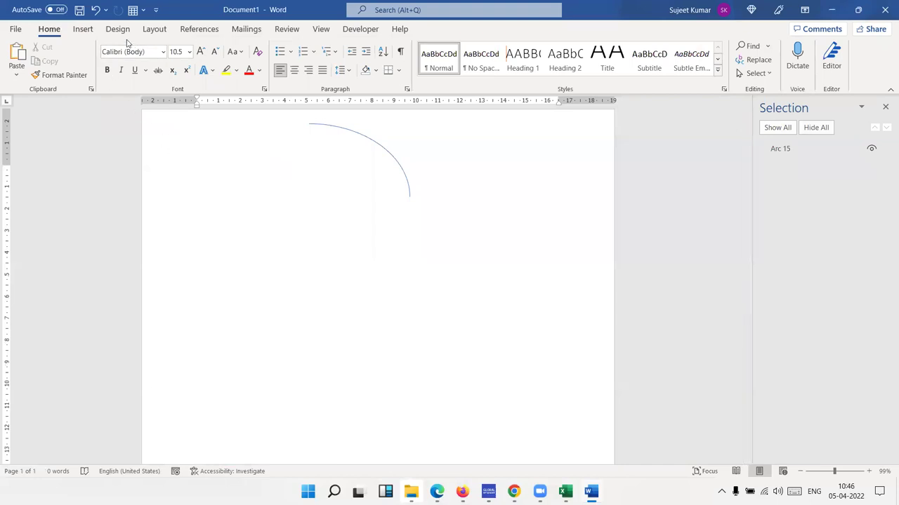
pyautogui.click(84, 29)
# Step: Draw a default blue rectangle below the arc
pyautogui.click(144, 63)
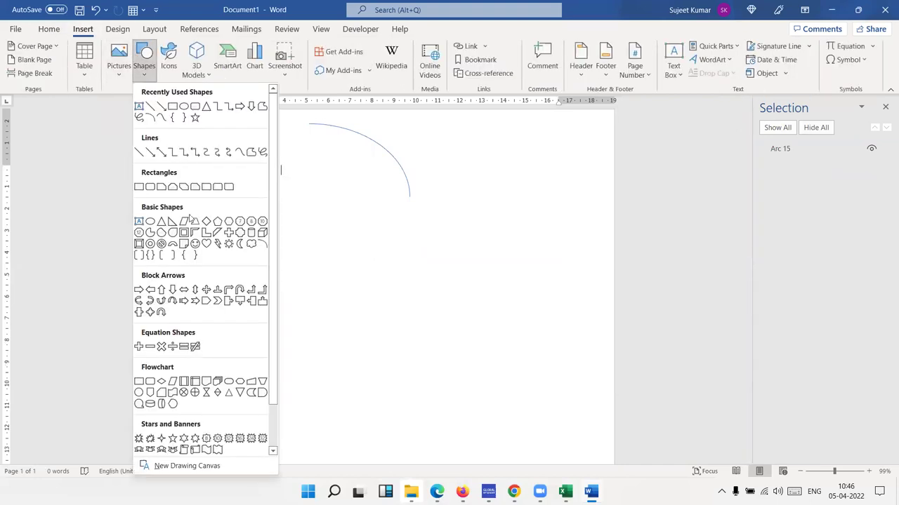
pyautogui.click(139, 186)
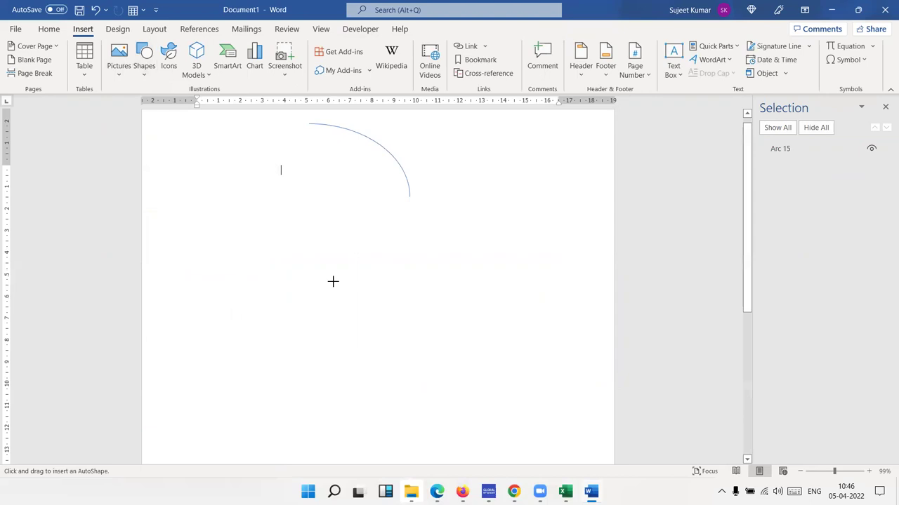
pyautogui.moveTo(300, 243); pyautogui.dragTo(495, 362)
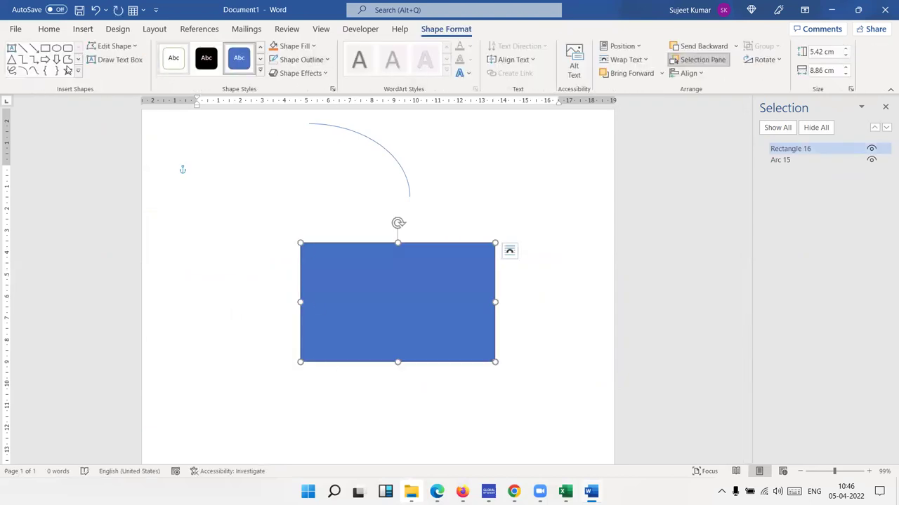
# Step: Browse the rectangle's shape styles, fill colours and effects without changing anything
pyautogui.click(259, 70)
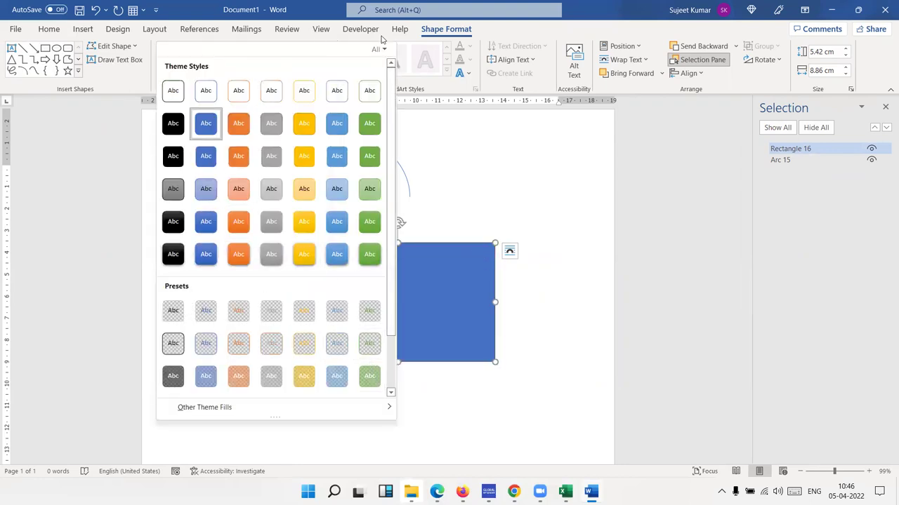
pyautogui.click(620, 18)
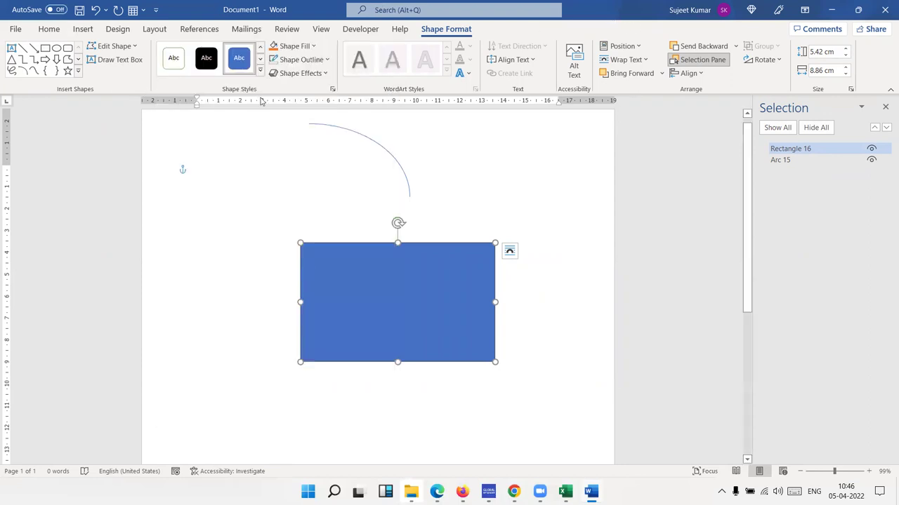
pyautogui.click(312, 47)
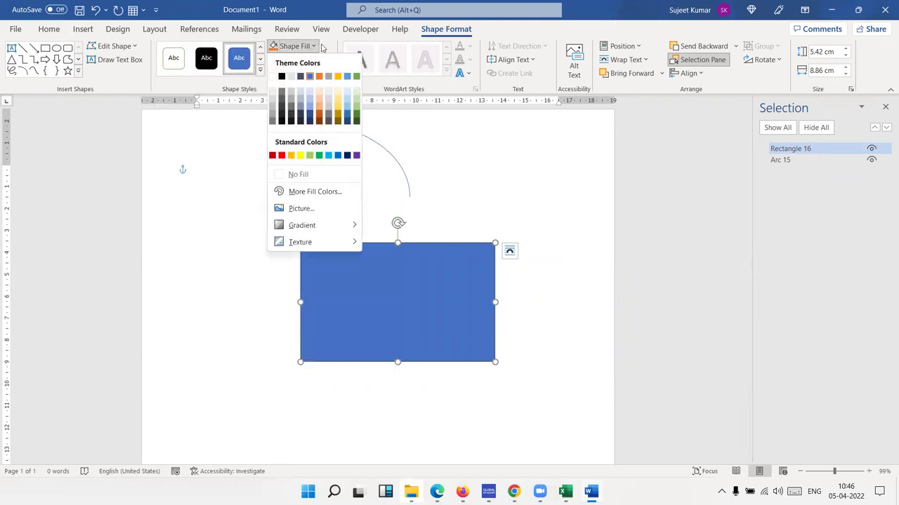
pyautogui.click(321, 47)
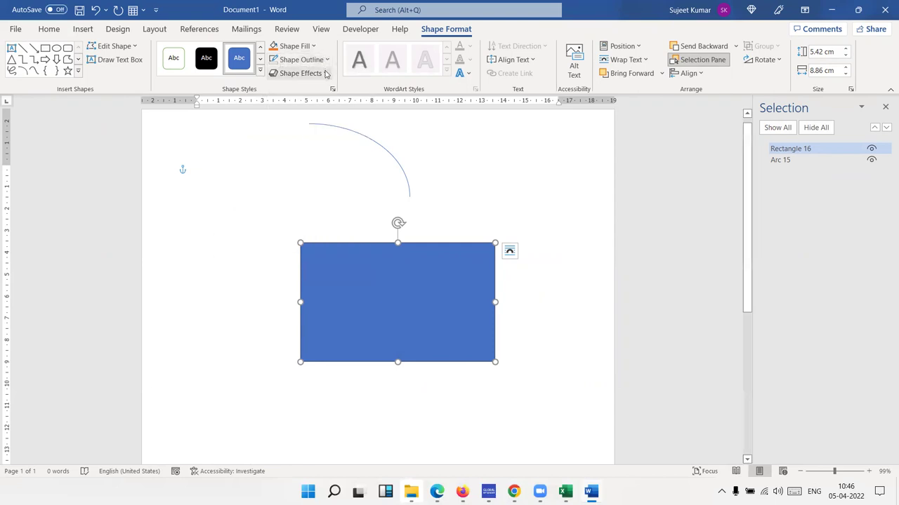
pyautogui.click(325, 74)
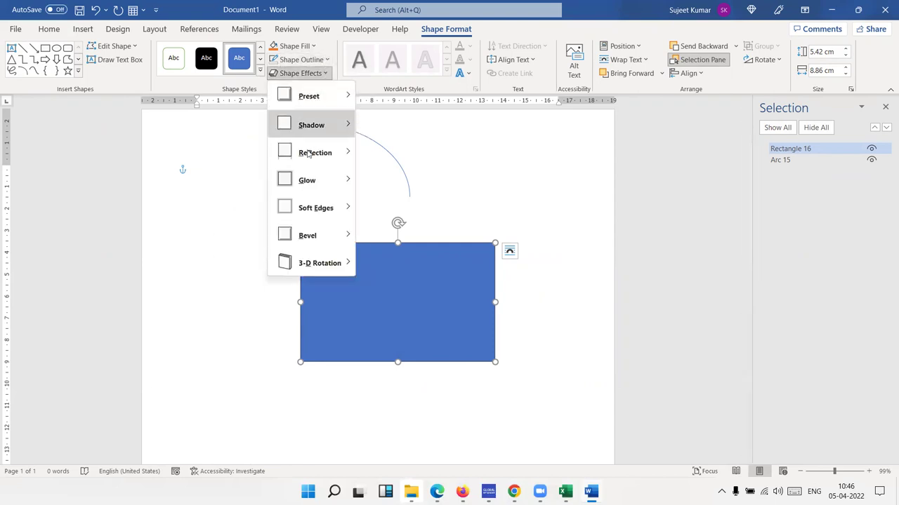
pyautogui.click(365, 94)
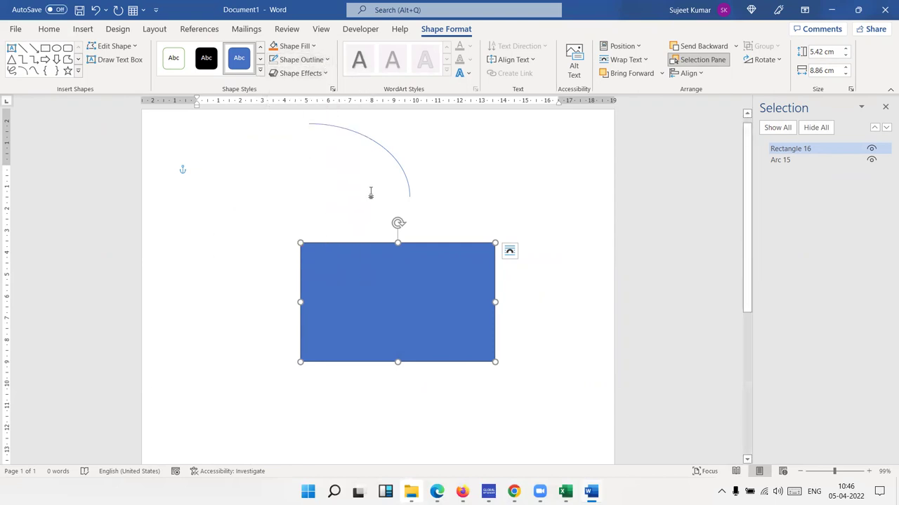
# Step: Type 'The Excel School' in the rectangle and enlarge it to 24 pt
pyautogui.write('The')
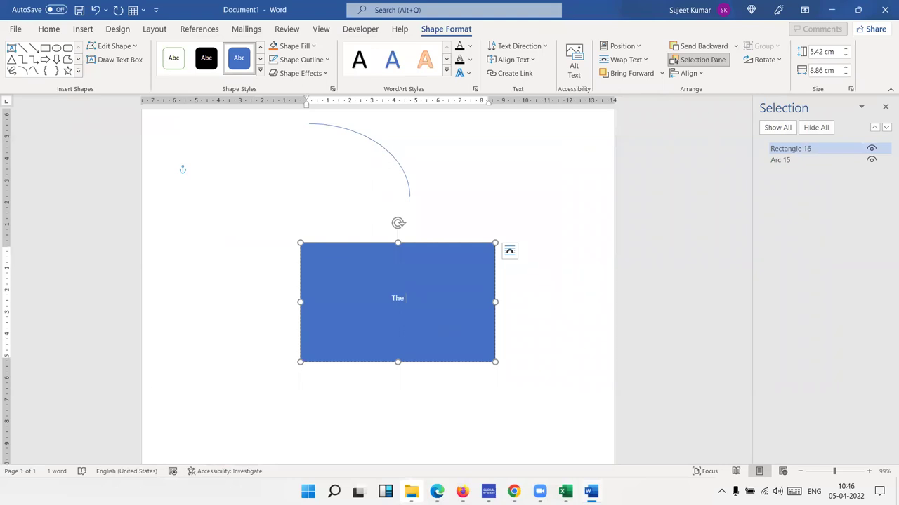
pyautogui.write(' Excel School')
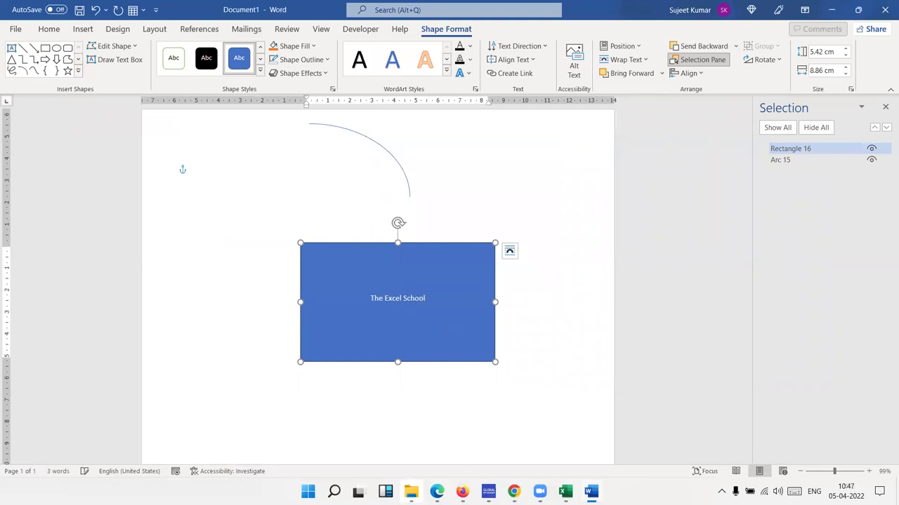
pyautogui.click(447, 70)
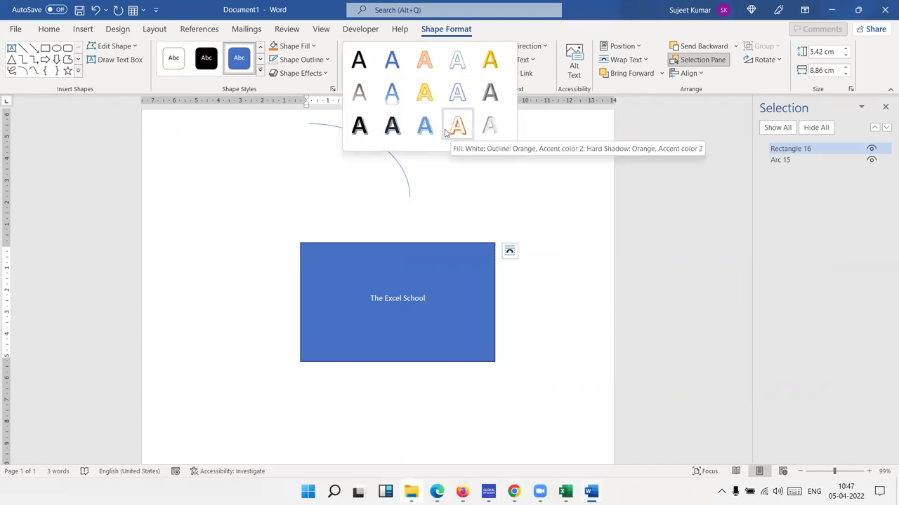
pyautogui.click(453, 243)
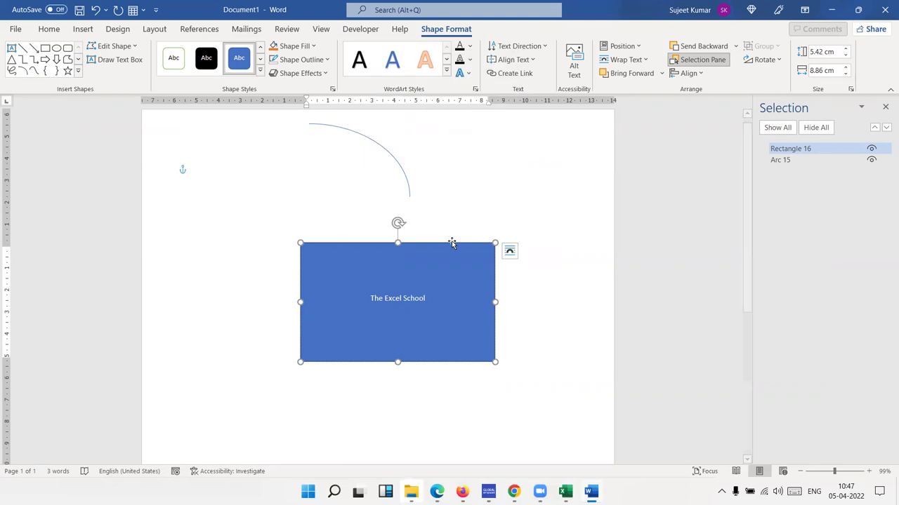
pyautogui.click(50, 30)
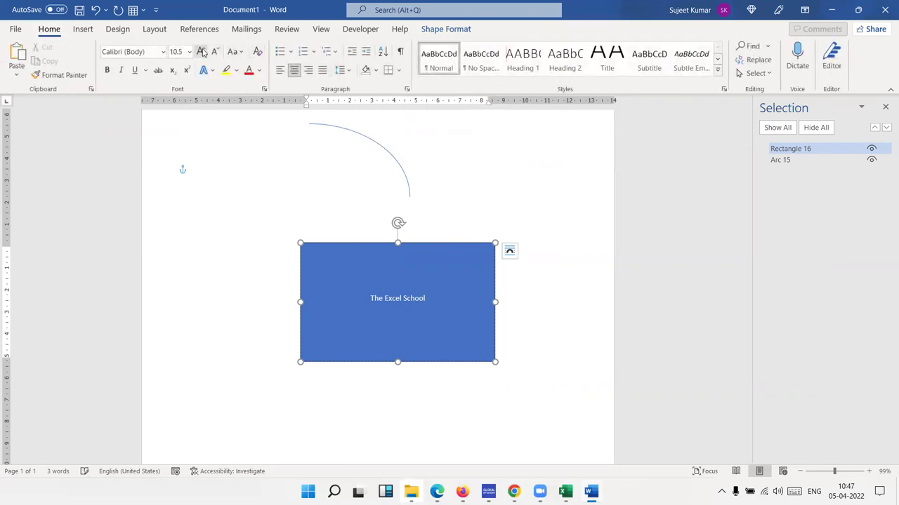
pyautogui.tripleClick(391, 298)
pyautogui.click(201, 53)
pyautogui.click(200, 52)
pyautogui.click(201, 52)
pyautogui.click(201, 52)
pyautogui.click(201, 53)
pyautogui.click(201, 53)
pyautogui.click(201, 52)
pyautogui.click(201, 52)
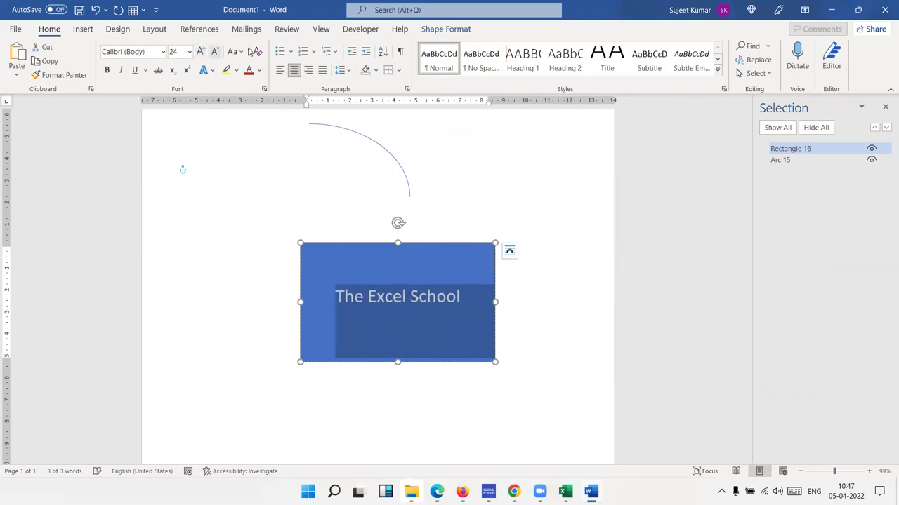
# Step: Apply the black outlined WordArt text style to 'The Excel School'
pyautogui.click(434, 33)
pyautogui.click(448, 72)
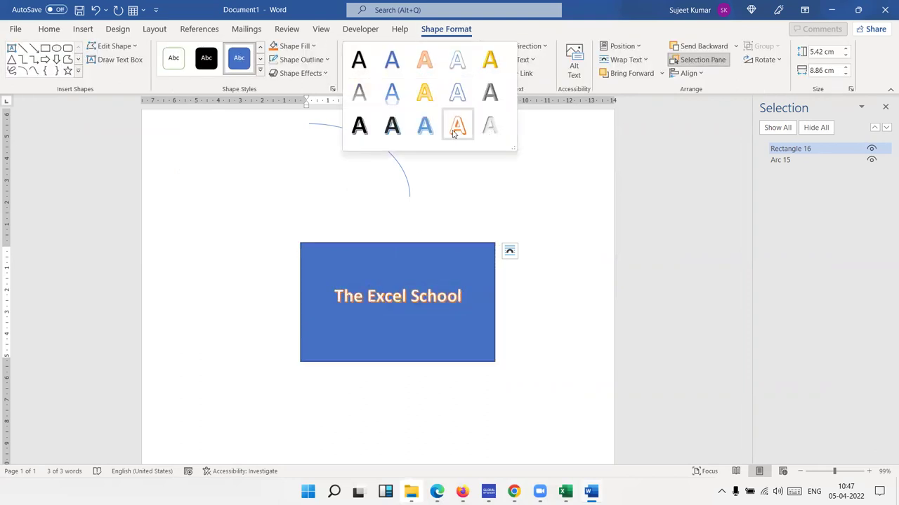
pyautogui.click(346, 128)
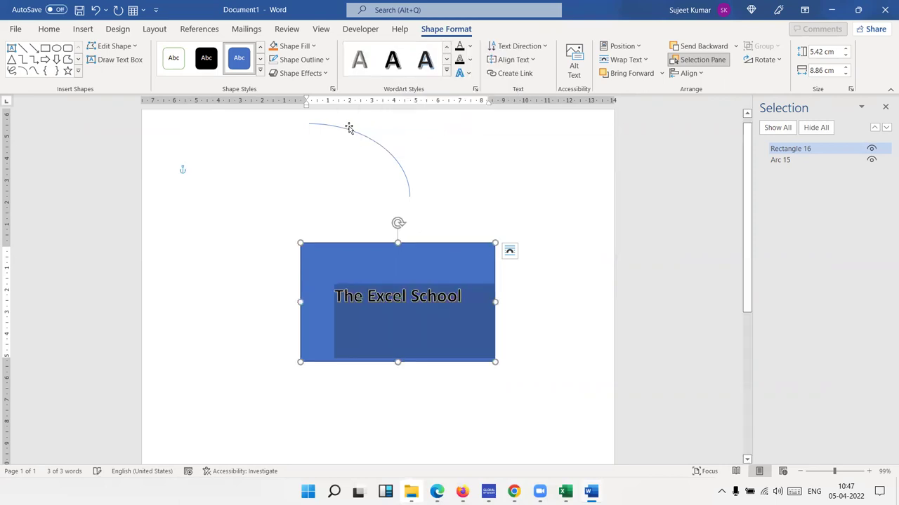
pyautogui.click(360, 217)
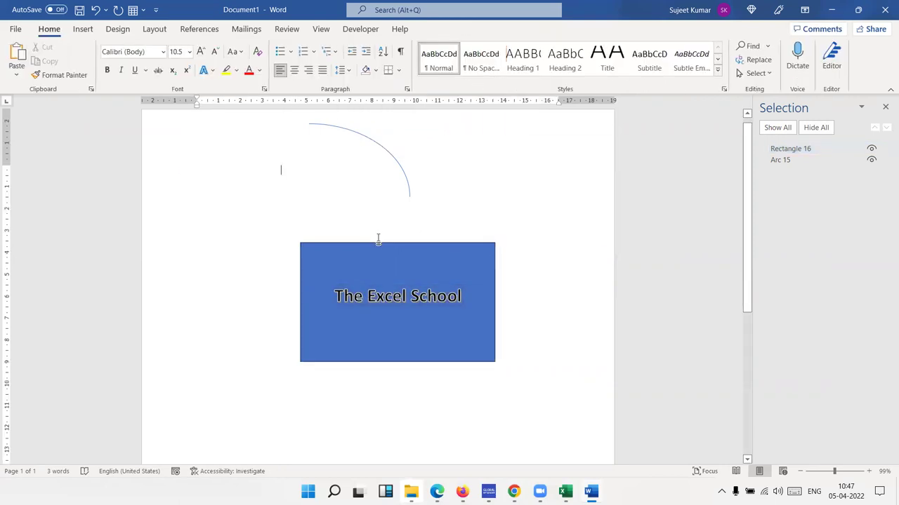
pyautogui.click(414, 244)
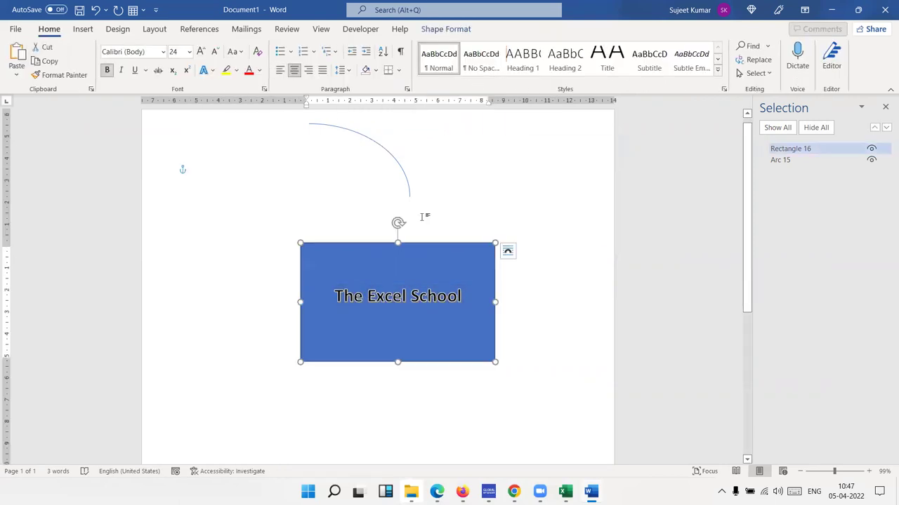
pyautogui.click(421, 28)
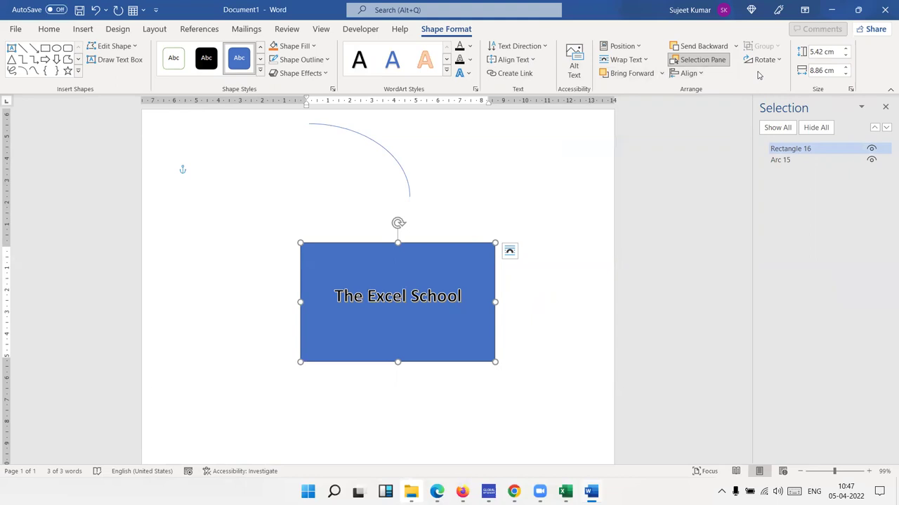
pyautogui.click(518, 46)
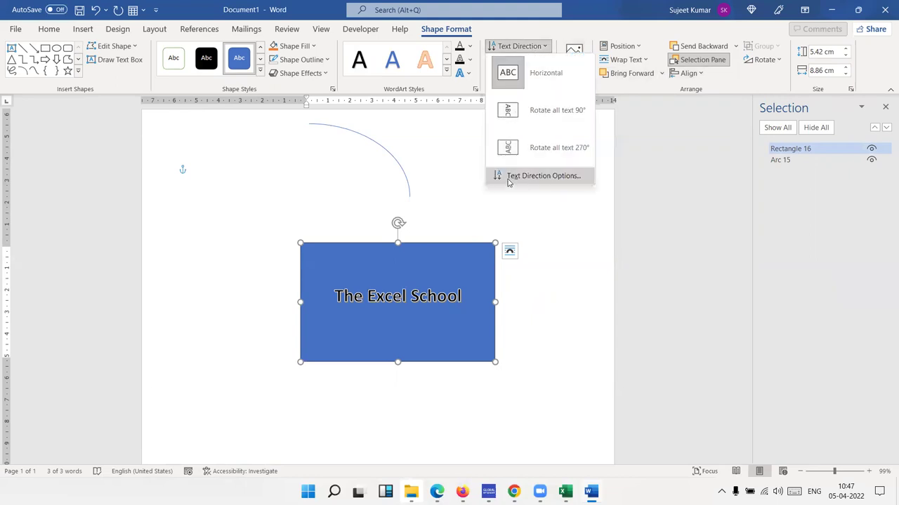
pyautogui.click(447, 244)
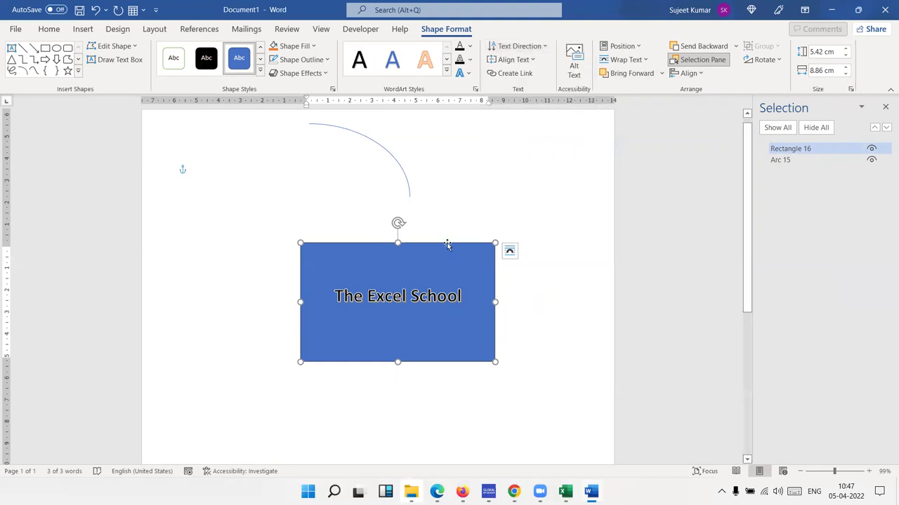
pyautogui.click(510, 59)
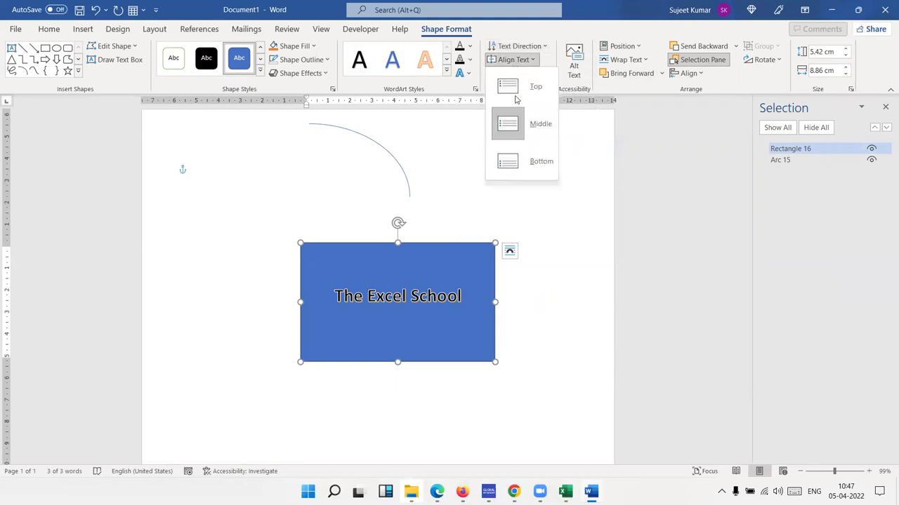
pyautogui.click(464, 243)
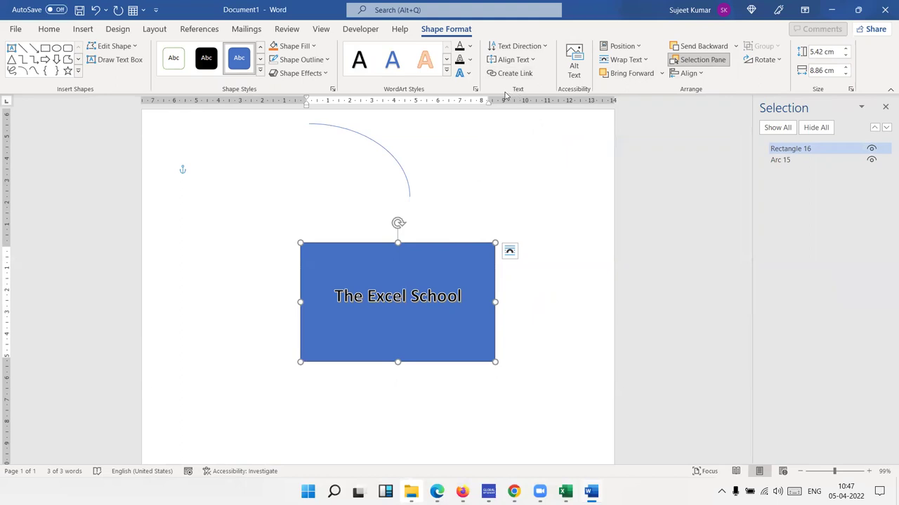
pyautogui.click(131, 49)
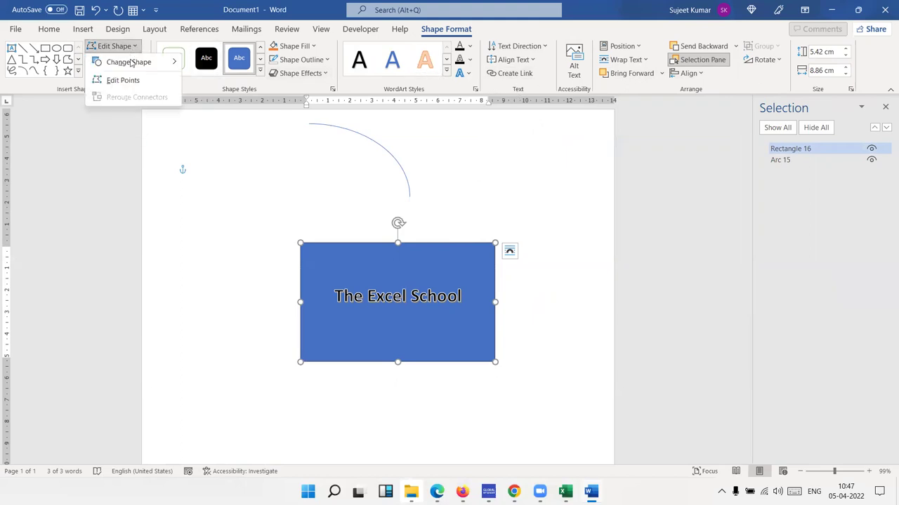
pyautogui.moveTo(138, 64)
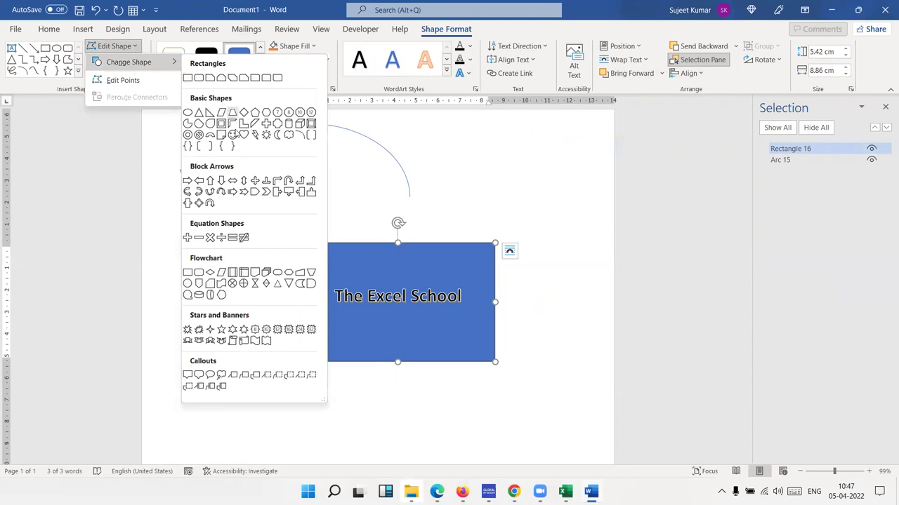
pyautogui.click(244, 135)
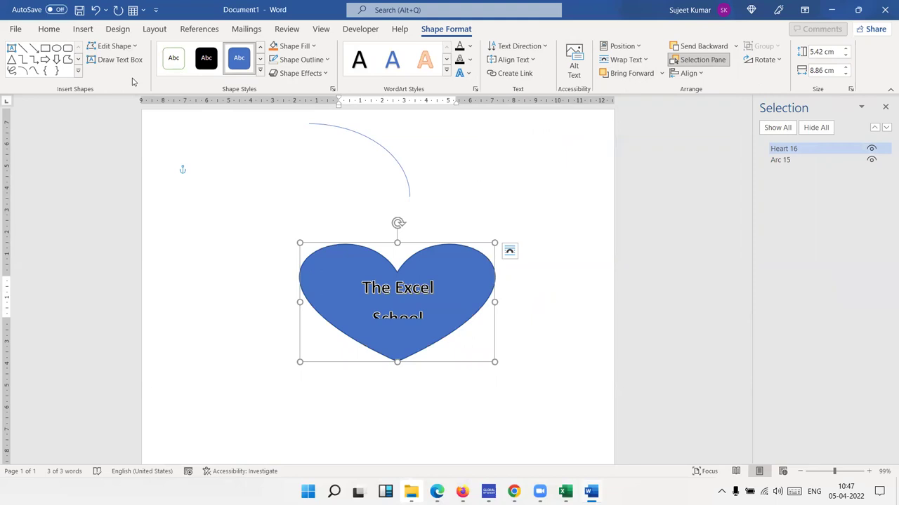
pyautogui.hotkey('ctrl', 'z')
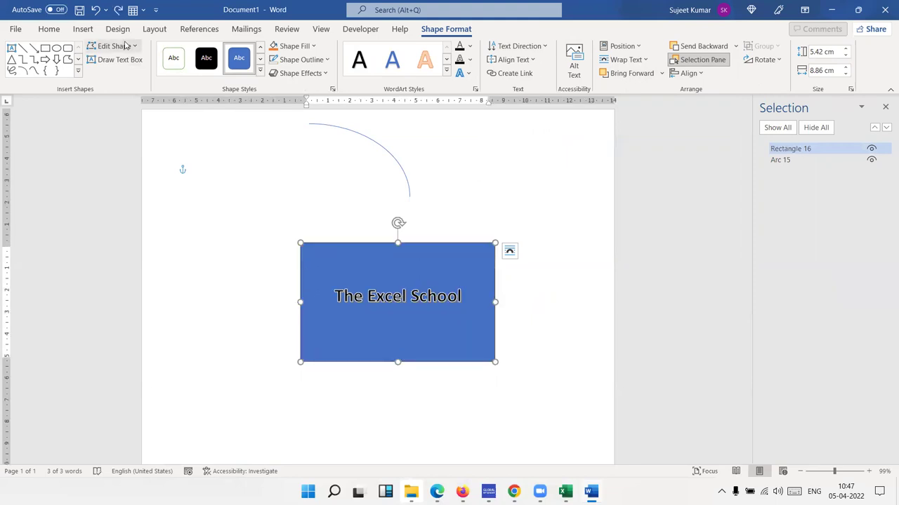
# Step: With Edit Points, pull the rectangle's top-right and top-left corners inward
pyautogui.click(115, 45)
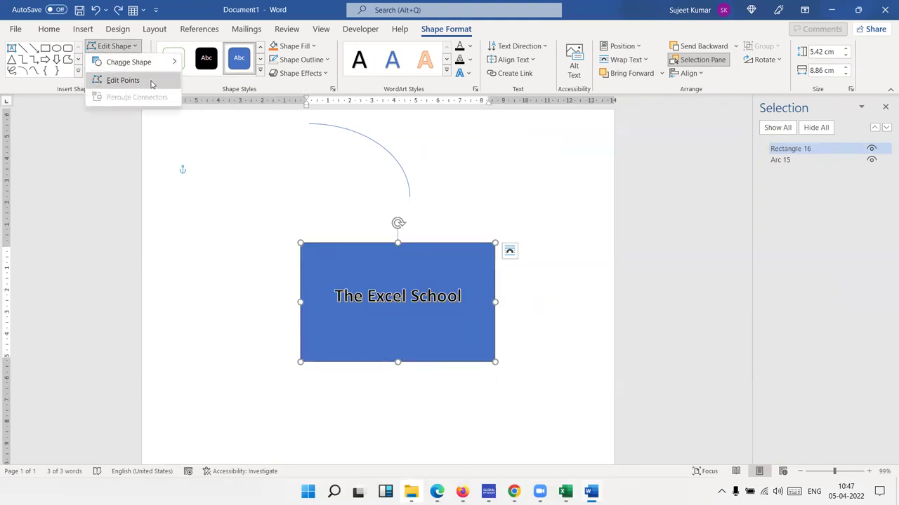
pyautogui.click(151, 84)
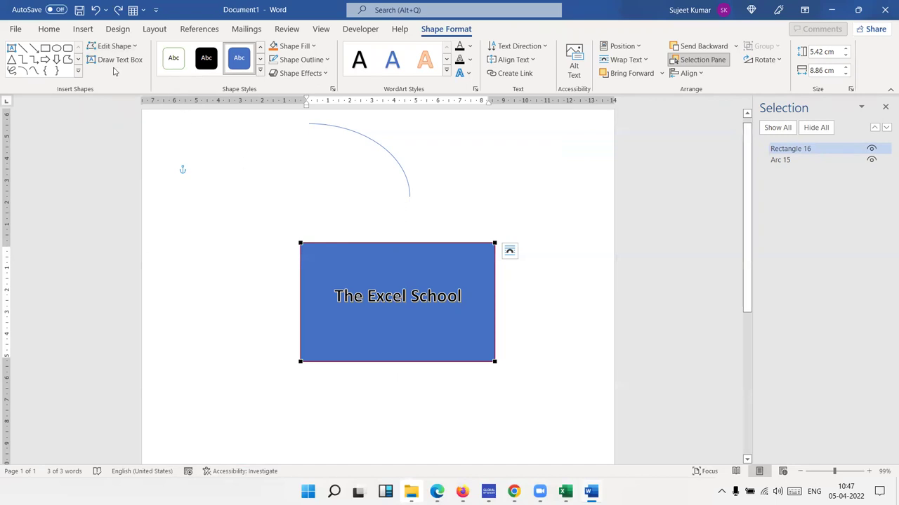
pyautogui.click(114, 45)
pyautogui.moveTo(129, 62)
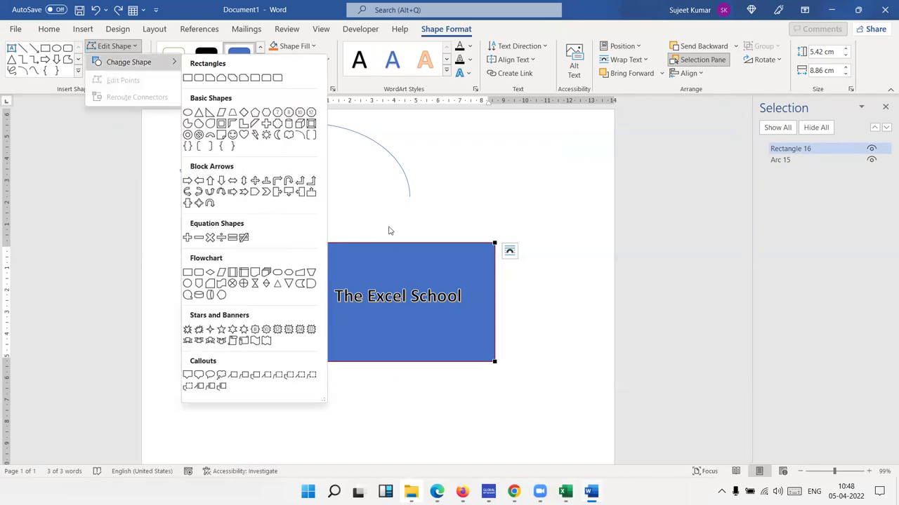
pyautogui.click(388, 223)
pyautogui.moveTo(494, 243); pyautogui.dragTo(466, 244)
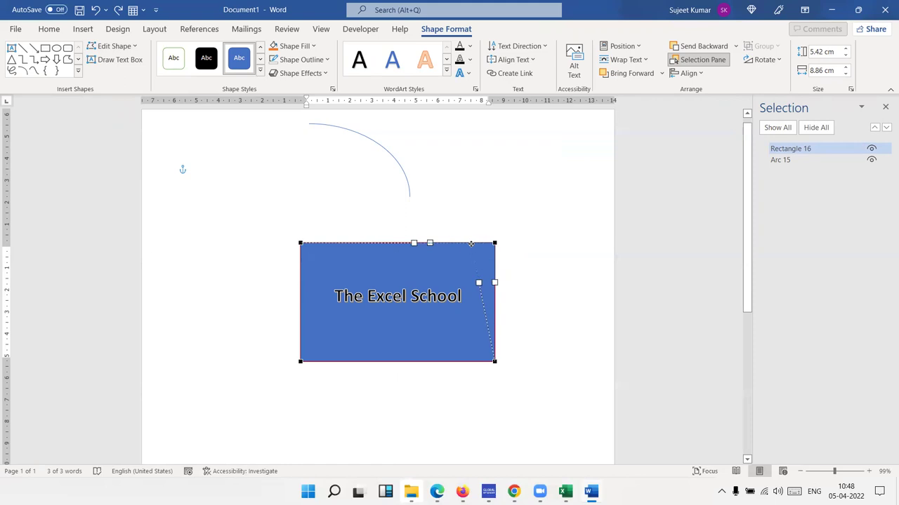
pyautogui.click(300, 242)
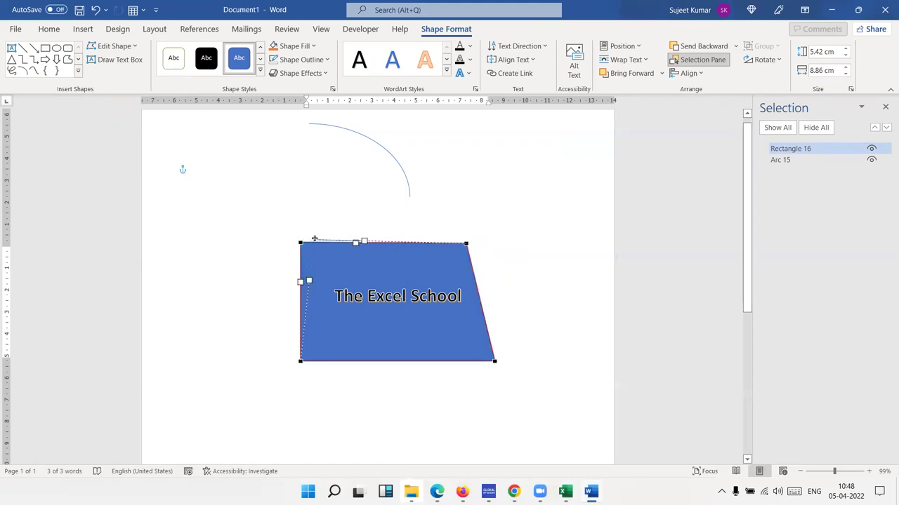
pyautogui.moveTo(321, 239); pyautogui.dragTo(320, 240)
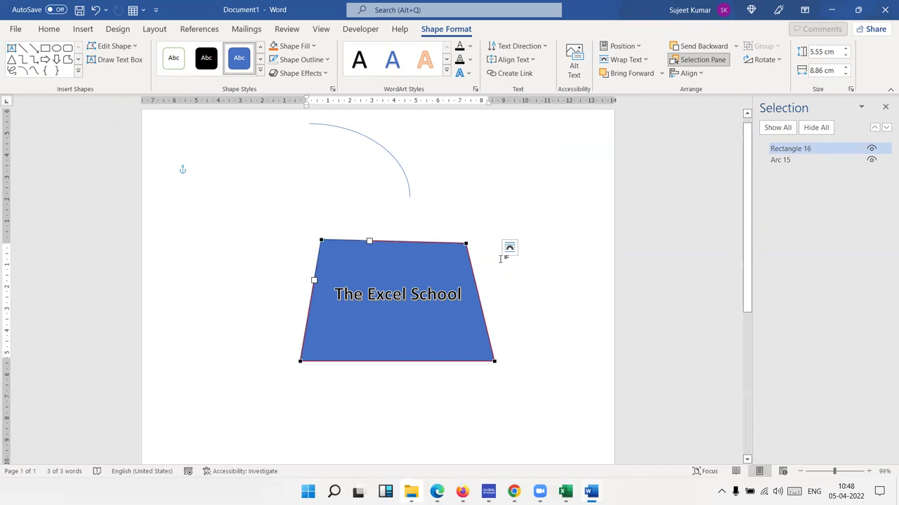
pyautogui.click(507, 279)
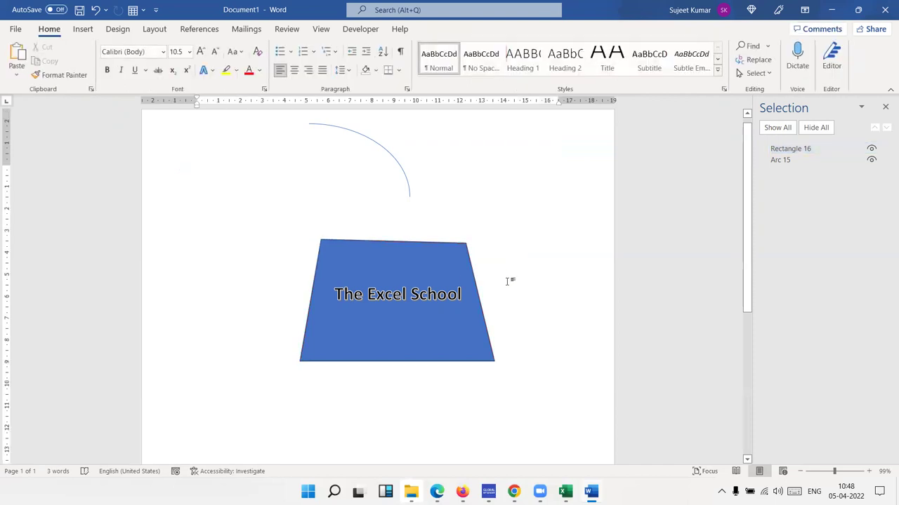
# Step: Select and deselect the trapezoid, then select a line of text
pyautogui.click(78, 29)
pyautogui.click(318, 309)
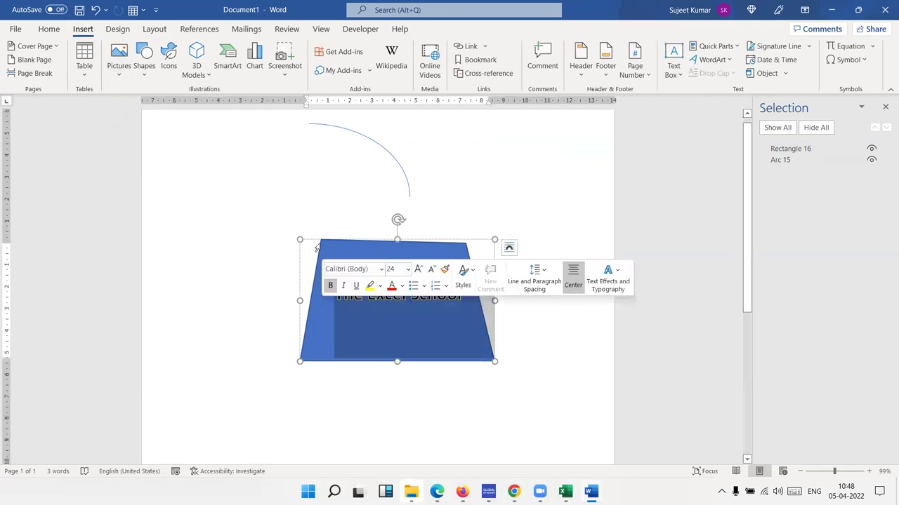
pyautogui.click(251, 187)
pyautogui.scroll(-2, 208, 273)
pyautogui.scroll(-3, 208, 272)
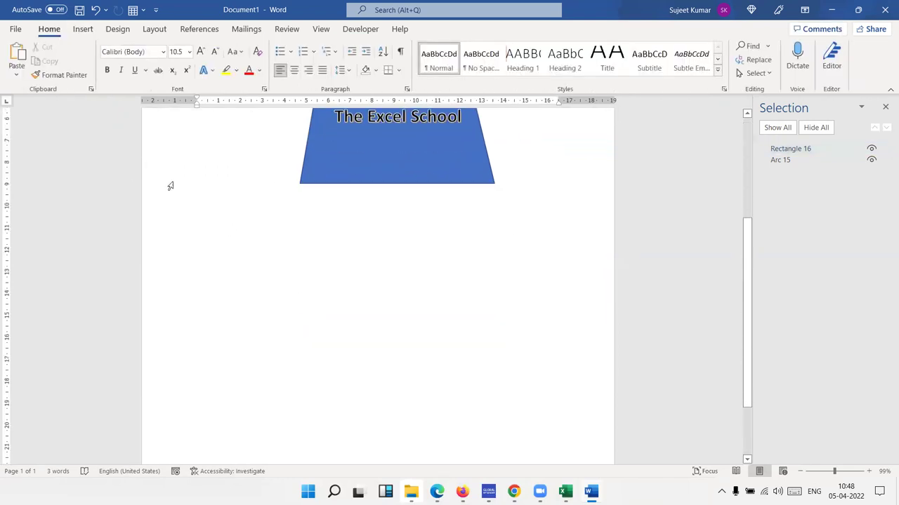
pyautogui.click(170, 185)
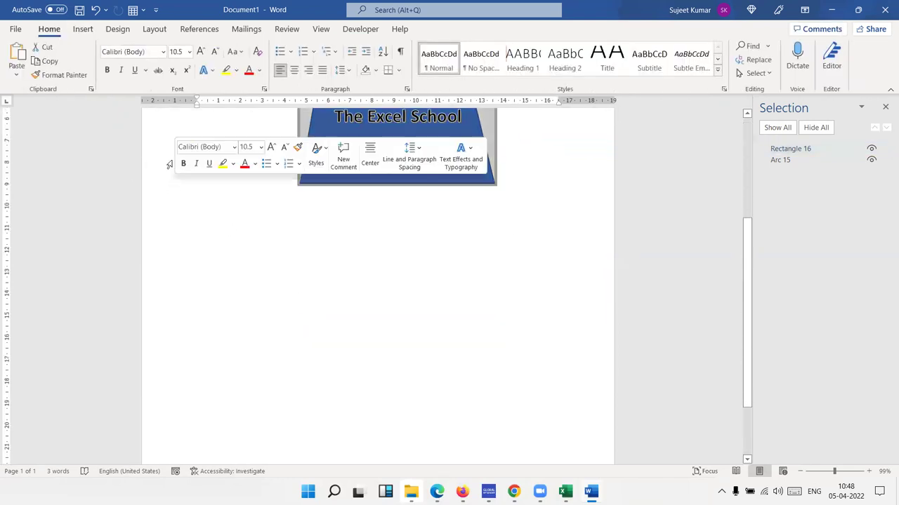
# Step: Browse the Shapes gallery and close it without adding a shape
pyautogui.click(83, 28)
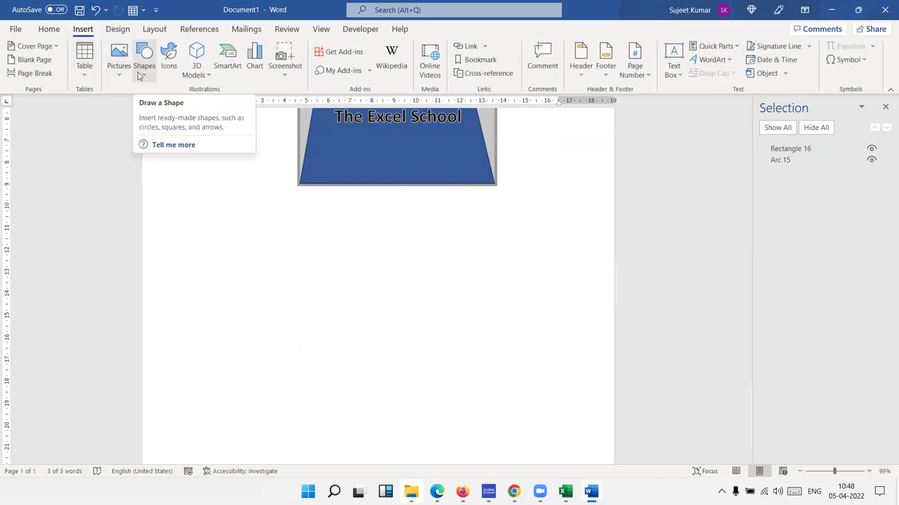
pyautogui.click(143, 71)
pyautogui.scroll(-1, 200, 397)
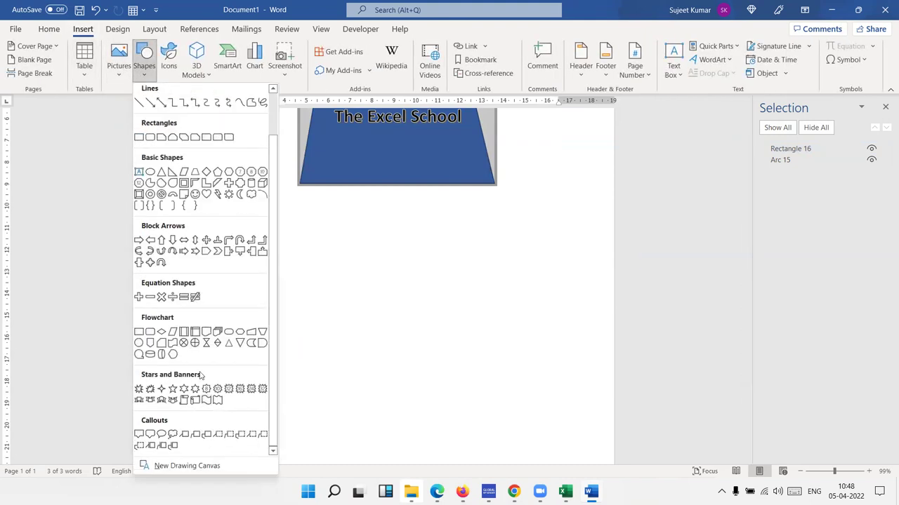
pyautogui.scroll(1, 200, 377)
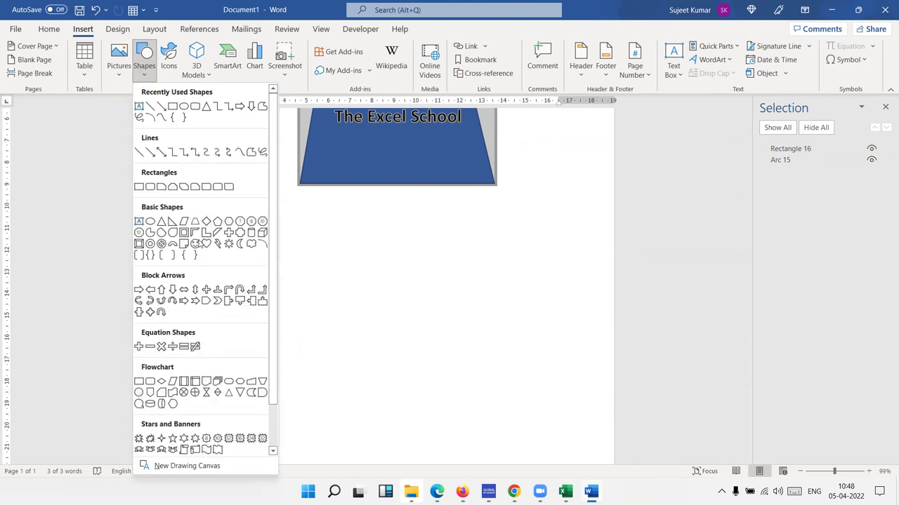
pyautogui.click(325, 258)
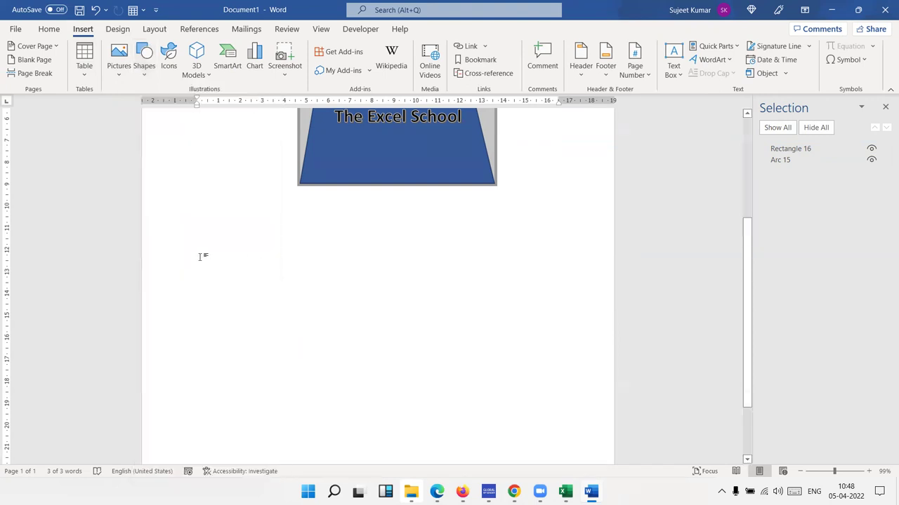
pyautogui.scroll(3, 200, 257)
pyautogui.click(169, 60)
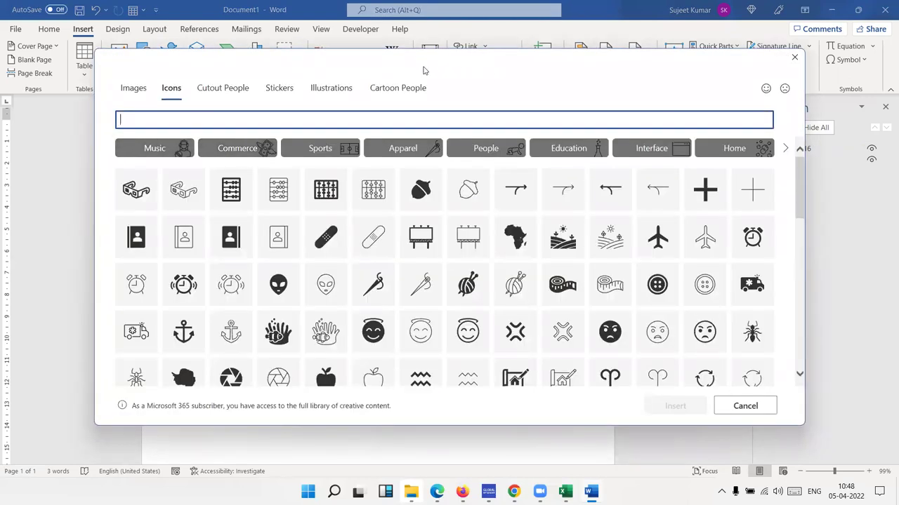
pyautogui.scroll(-5, 242, 201)
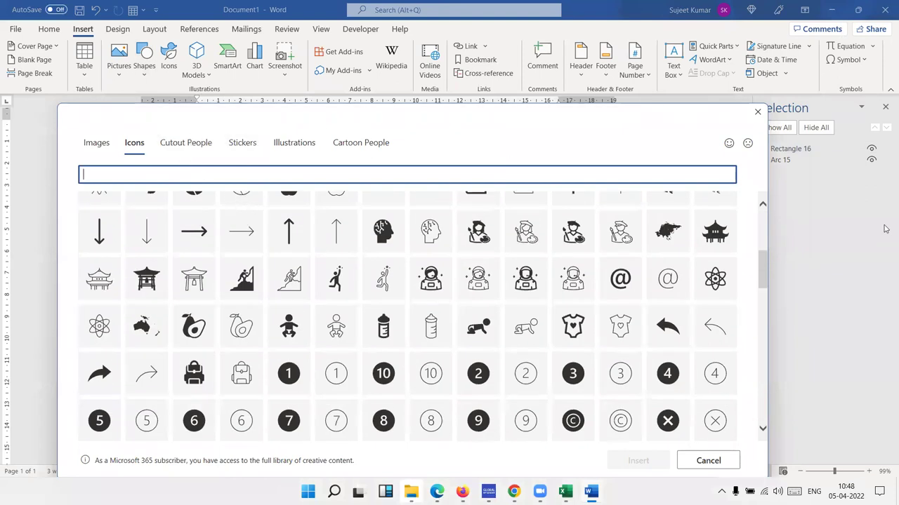
pyautogui.click(759, 113)
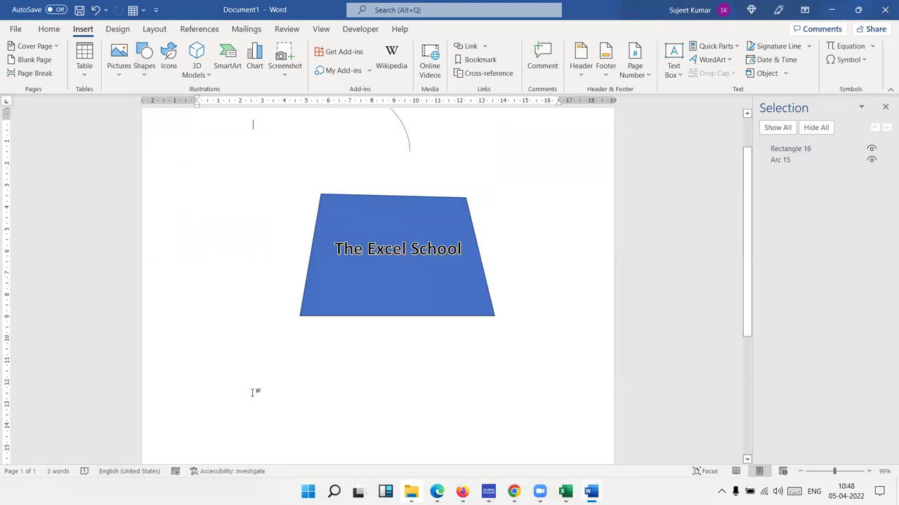
# Step: From Stock 3D Models, open the Traveler category and insert the blue airplane
pyautogui.click(191, 67)
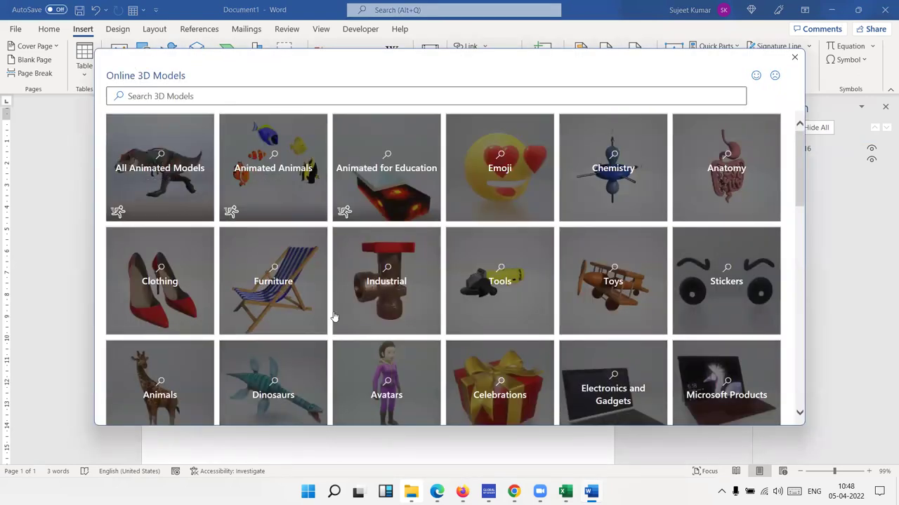
pyautogui.scroll(-5, 516, 356)
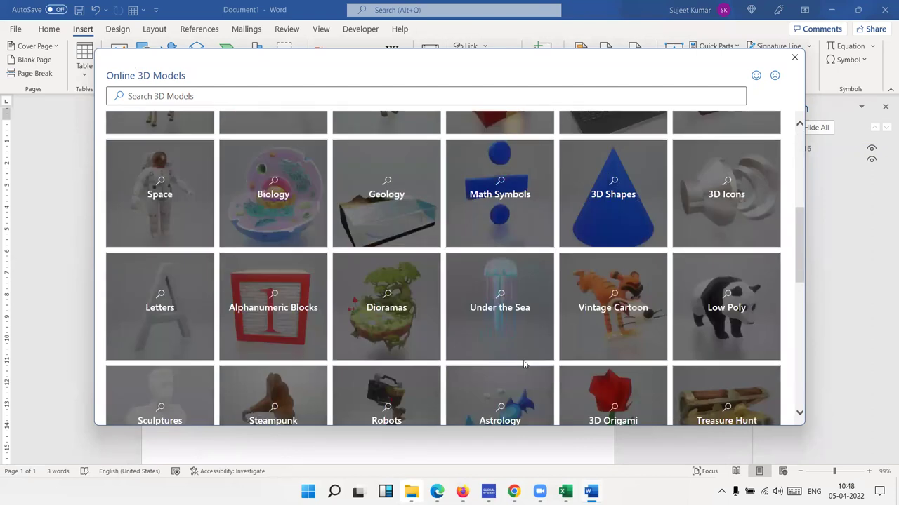
pyautogui.scroll(5, 523, 363)
pyautogui.scroll(-5, 523, 365)
pyautogui.scroll(-3, 519, 362)
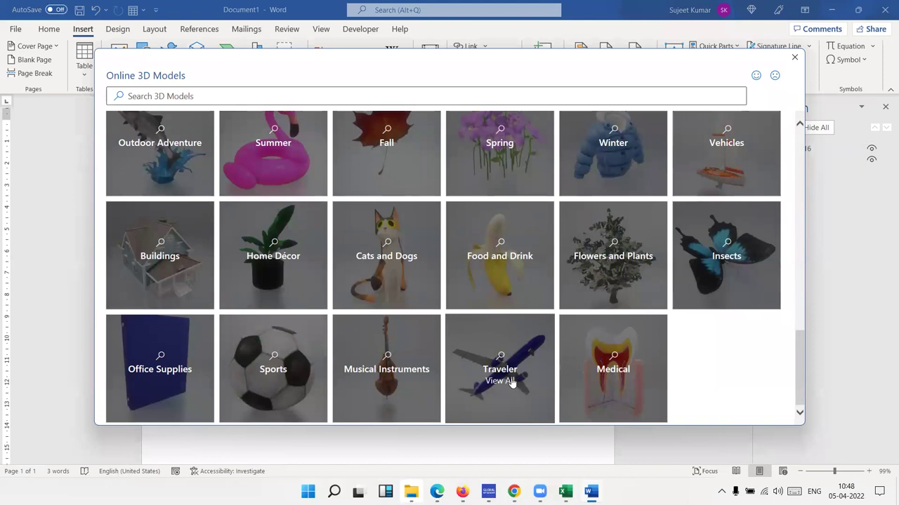
pyautogui.click(511, 377)
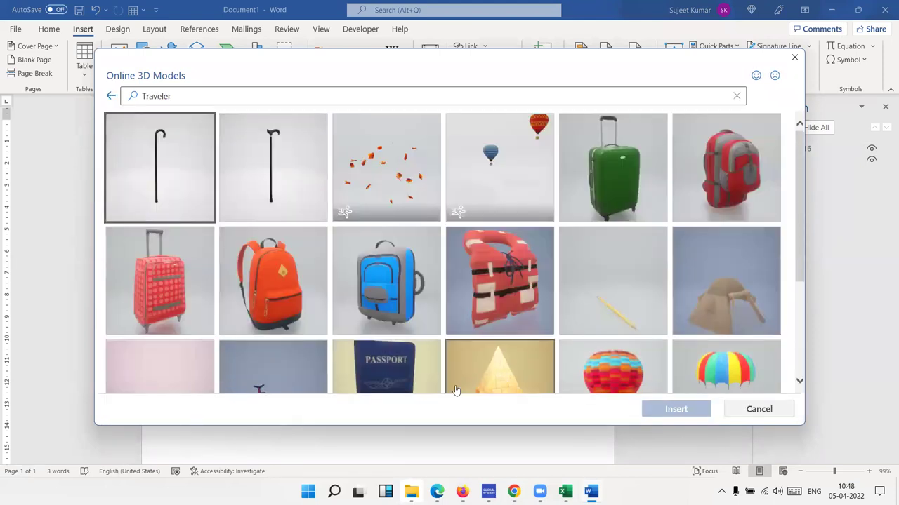
pyautogui.scroll(-3, 640, 273)
pyautogui.click(407, 330)
pyautogui.click(696, 410)
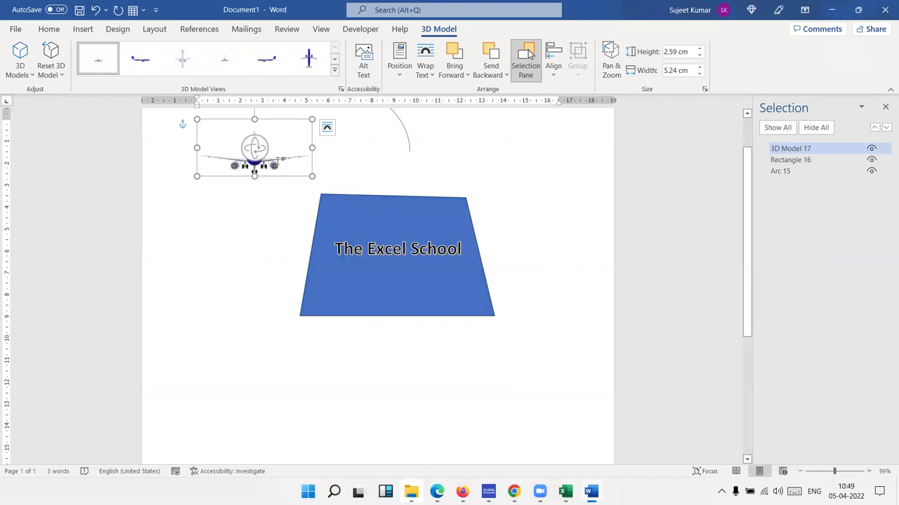
# Step: Move the airplane below the trapezoid and enlarge it to nearly page width
pyautogui.moveTo(277, 180); pyautogui.dragTo(328, 433)
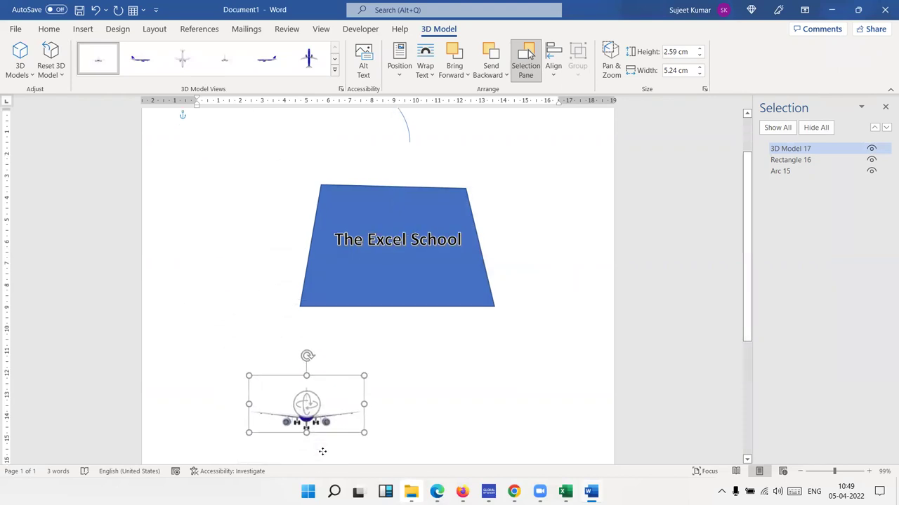
pyautogui.scroll(-5, 336, 381)
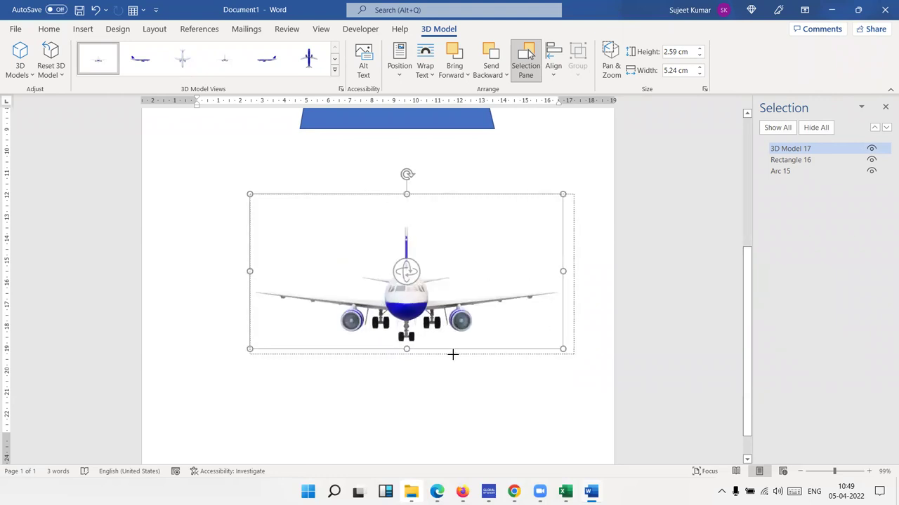
pyautogui.moveTo(365, 251); pyautogui.dragTo(454, 356)
pyautogui.moveTo(250, 354); pyautogui.dragTo(149, 404)
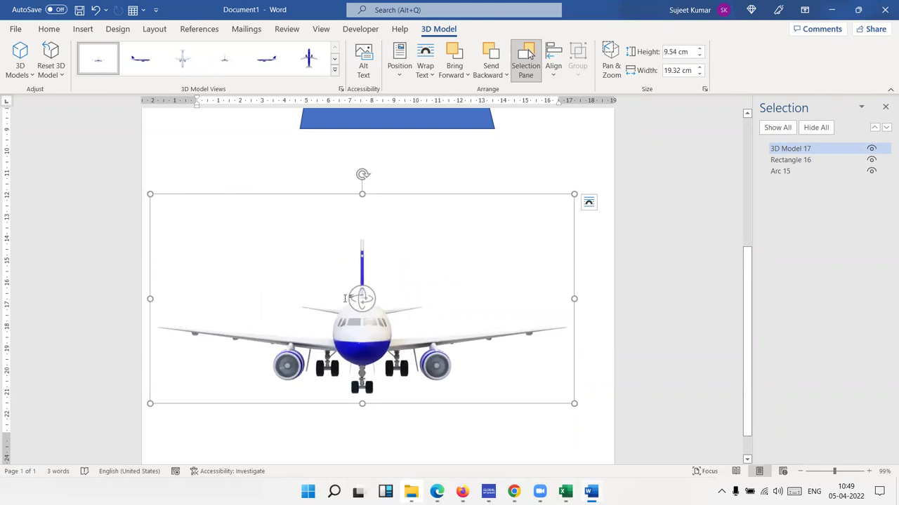
# Step: Rotate the airplane in 3D to a three-quarter side view
pyautogui.moveTo(360, 293)
pyautogui.mouseDown()
pyautogui.moveTo(565, 289)
pyautogui.moveTo(128, 268)
pyautogui.moveTo(409, 414)
pyautogui.moveTo(789, 218)
pyautogui.moveTo(421, 198)
pyautogui.moveTo(555, 229)
pyautogui.moveTo(560, 412)
pyautogui.moveTo(161, 423)
pyautogui.moveTo(190, 335)
pyautogui.moveTo(265, 293)
pyautogui.moveTo(370, 318)
pyautogui.moveTo(373, 233)
pyautogui.moveTo(385, 195)
pyautogui.moveTo(391, 384)
pyautogui.moveTo(515, 246)
pyautogui.moveTo(501, 371)
pyautogui.moveTo(188, 272)
pyautogui.moveTo(220, 186)
pyautogui.moveTo(238, 379)
pyautogui.moveTo(485, 289)
pyautogui.mouseUp()
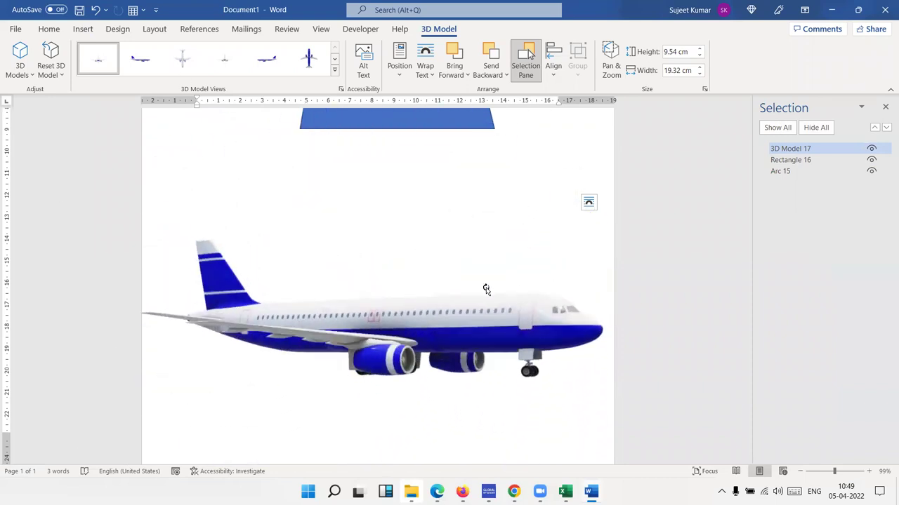
pyautogui.moveTo(400, 292); pyautogui.dragTo(257, 285)
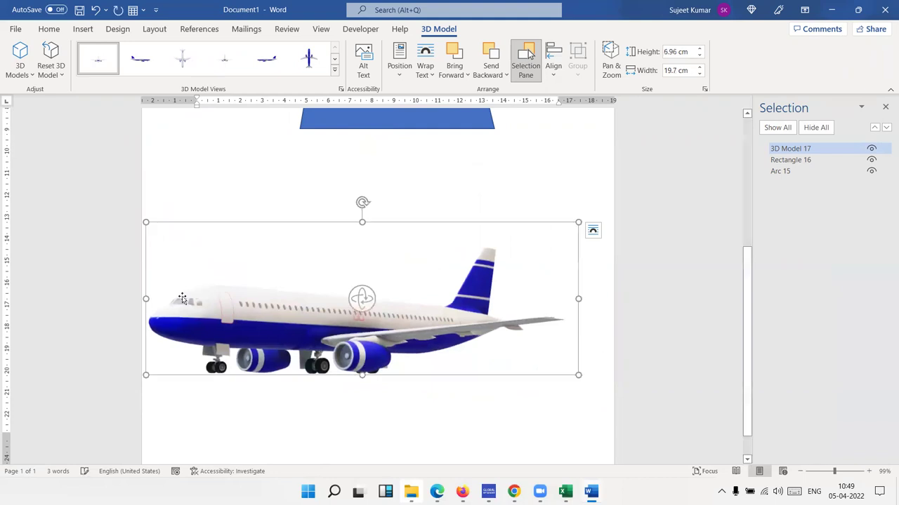
pyautogui.scroll(-1, 203, 323)
pyautogui.click(236, 381)
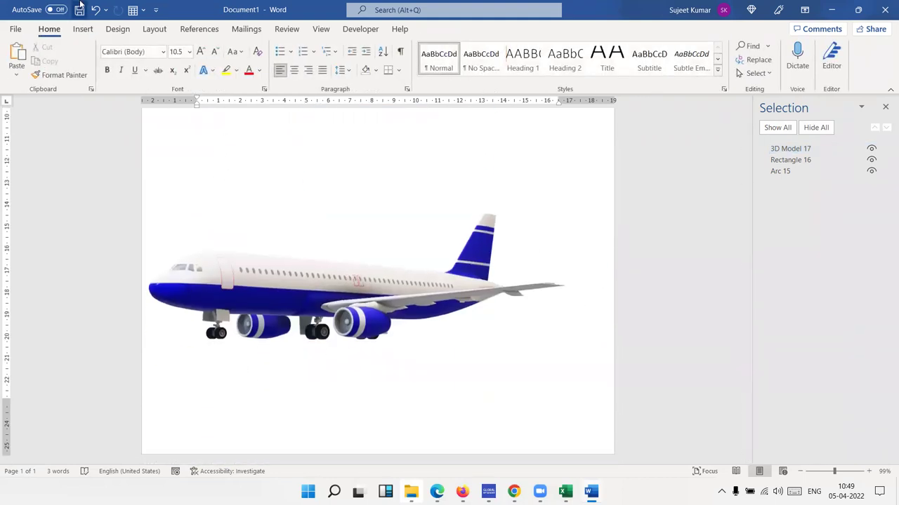
# Step: Show the 3D Models source list with This Device and Stock 3D Models
pyautogui.click(82, 29)
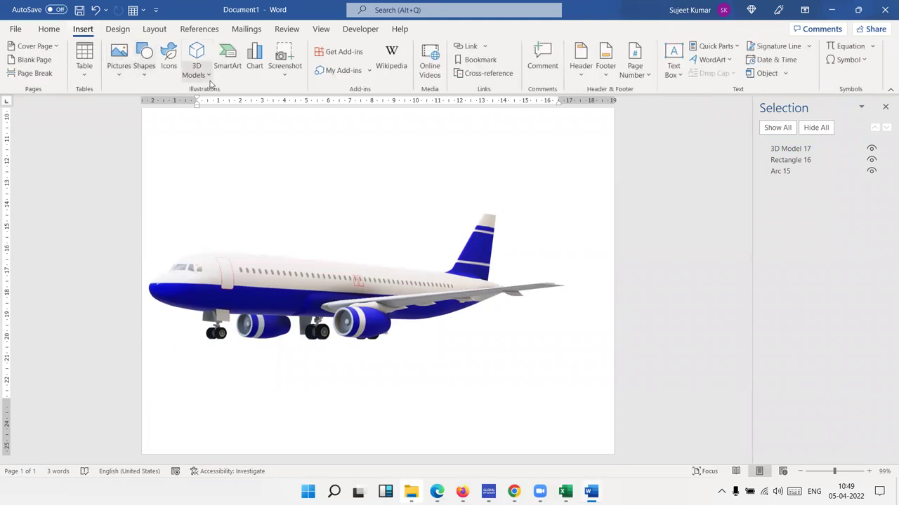
pyautogui.click(208, 75)
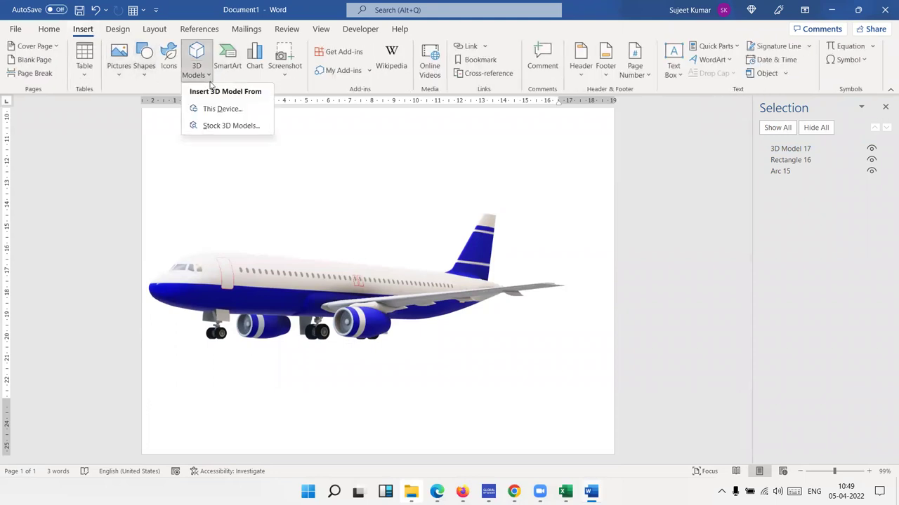